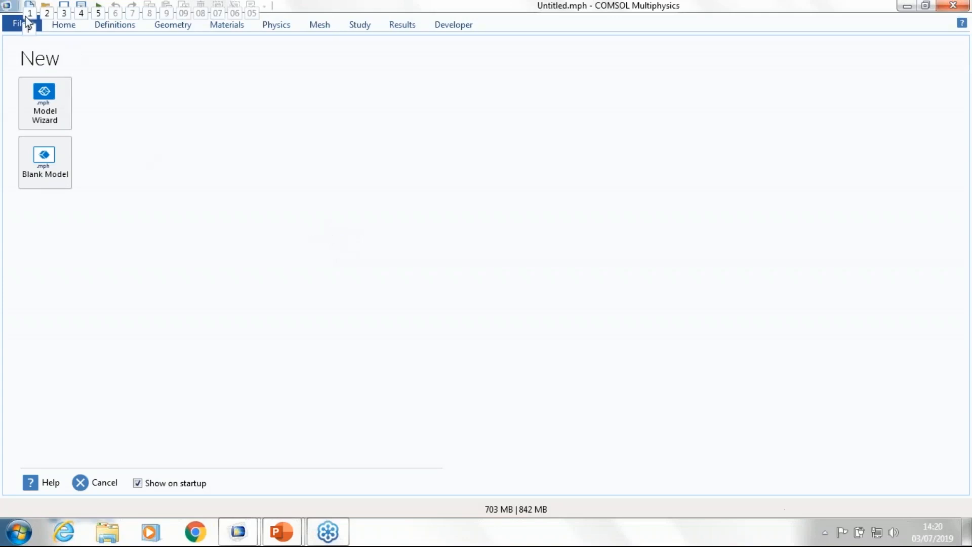
Step: Start a new 3D model with the Model Wizard and add the Transport of Diluted Species physics interface
left_click(45, 103)
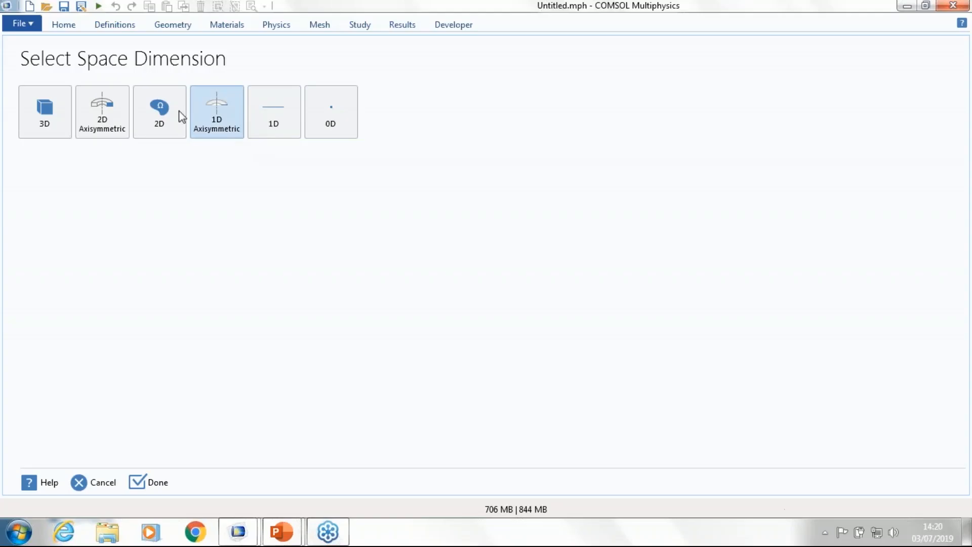
left_click(46, 117)
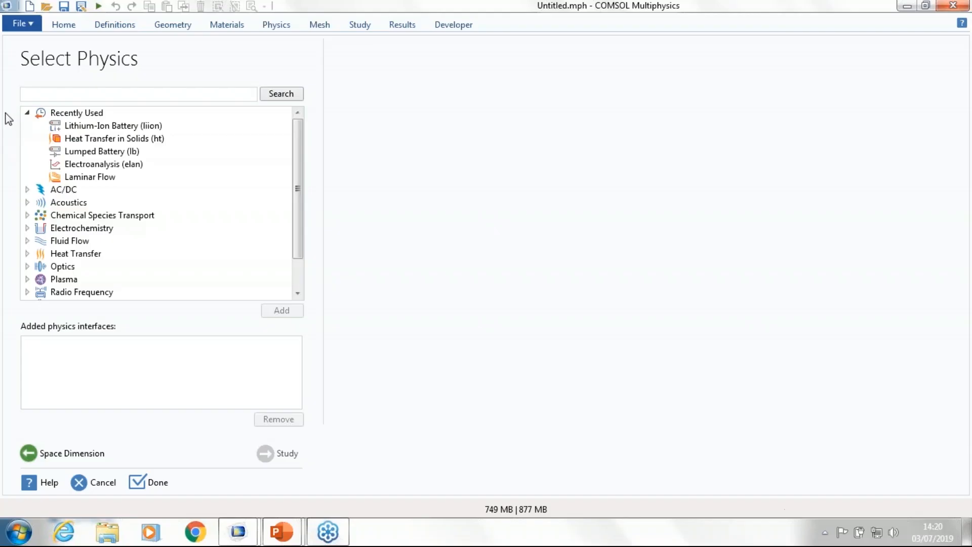
left_click(28, 215)
left_click(80, 233)
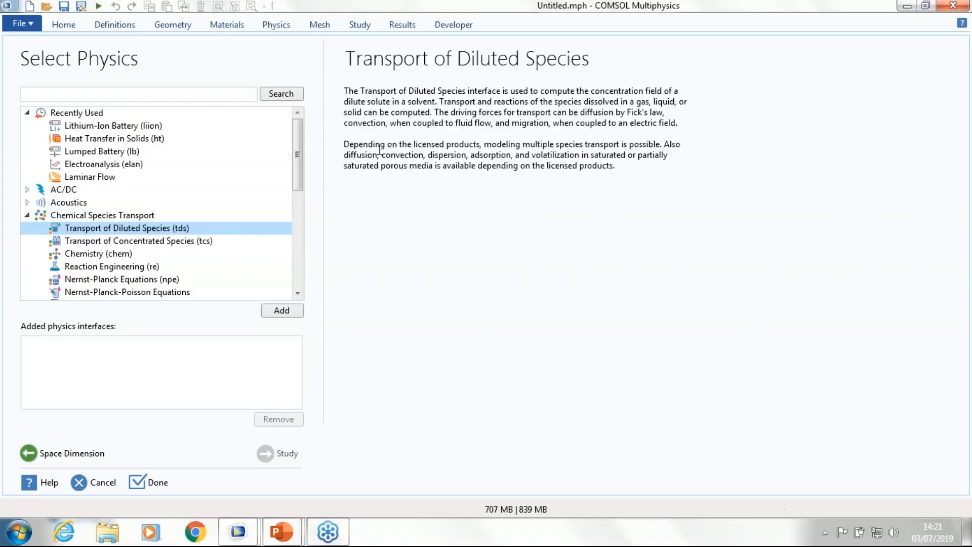
double_click(88, 228)
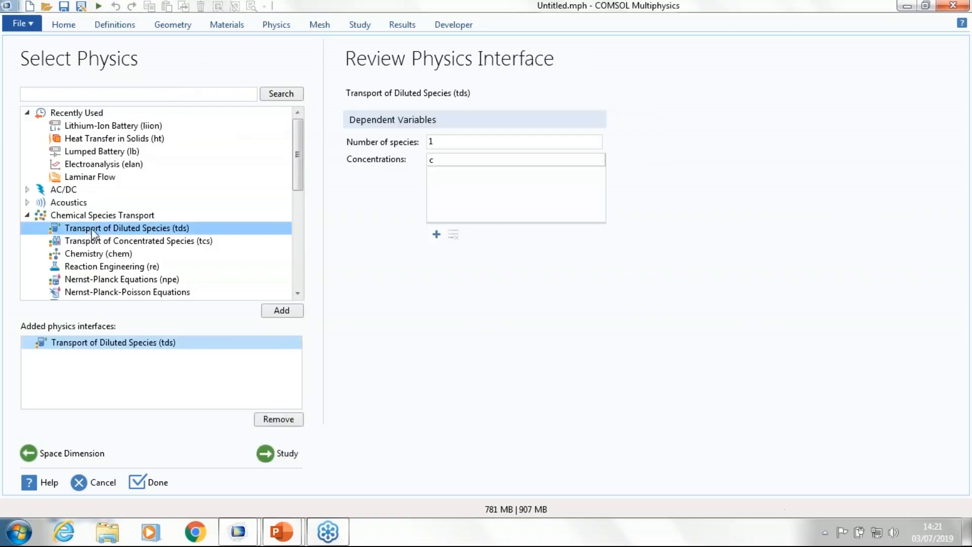
Step: Add the single-phase Laminar Flow interface from the Fluid Flow physics to the model
scroll(114, 219, "down", 2)
scroll(114, 219, "down", 3)
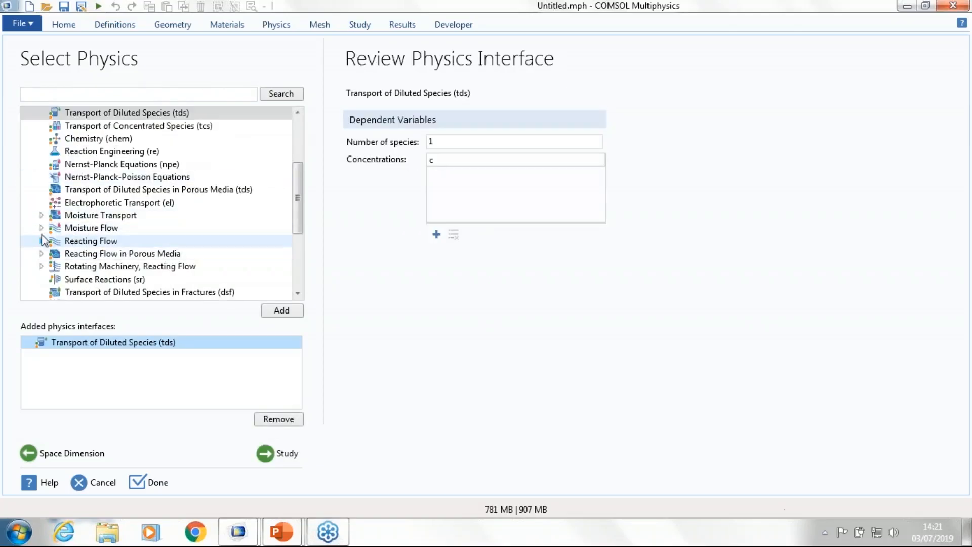
scroll(52, 231, "down", 2)
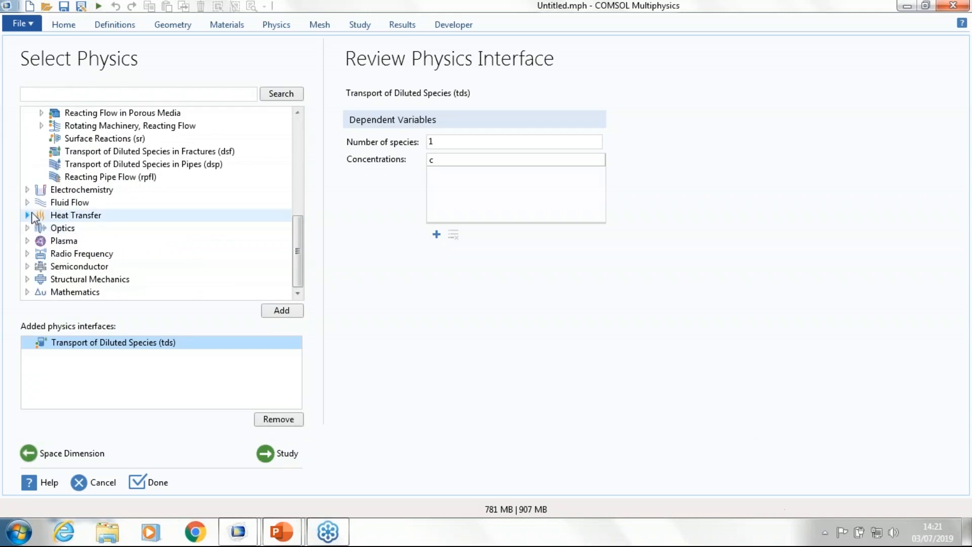
left_click(27, 202)
left_click(42, 214)
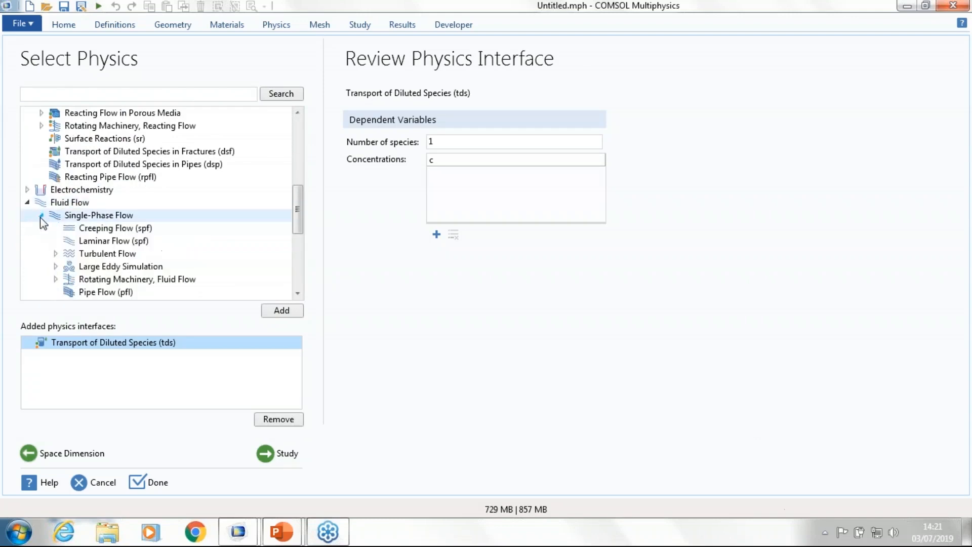
left_click(75, 242)
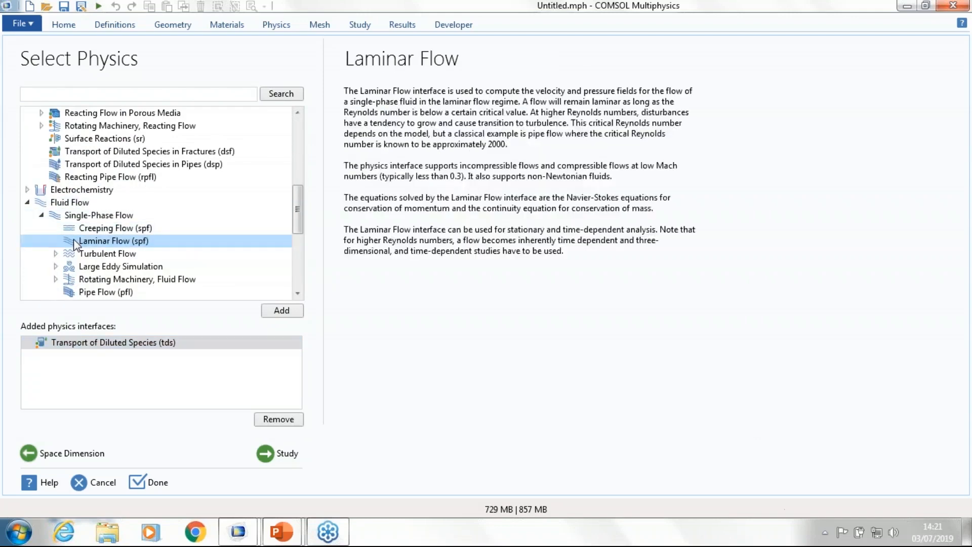
Step: Add the Surface Reactions interface with 2 surface species, naming their concentrations cs_P and cs_Q
double_click(121, 138)
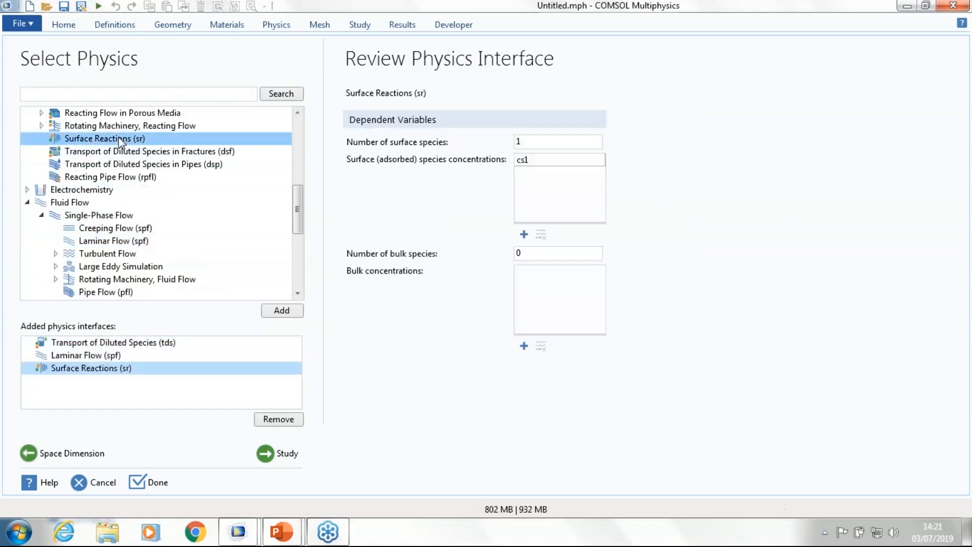
double_click(541, 138)
type("2")
left_click(549, 161)
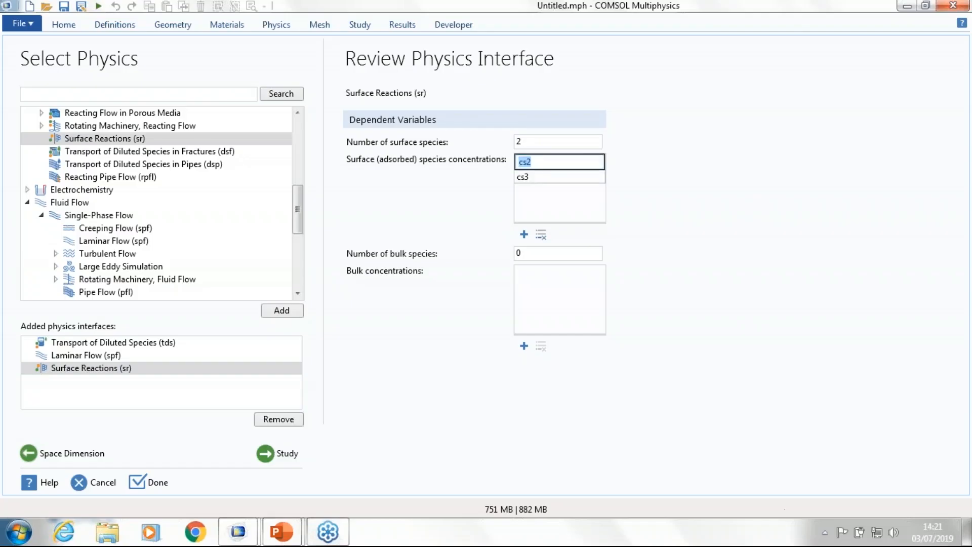
type("cs_P")
left_click(550, 173)
type("cs_Q")
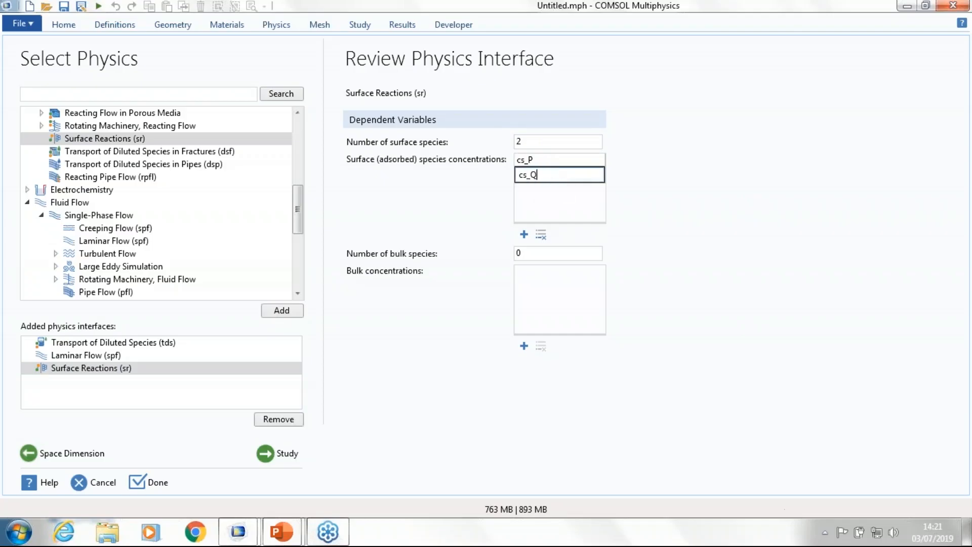
Step: Rename the concentration variable of Transport of Diluted Species as c_P
left_click(116, 343)
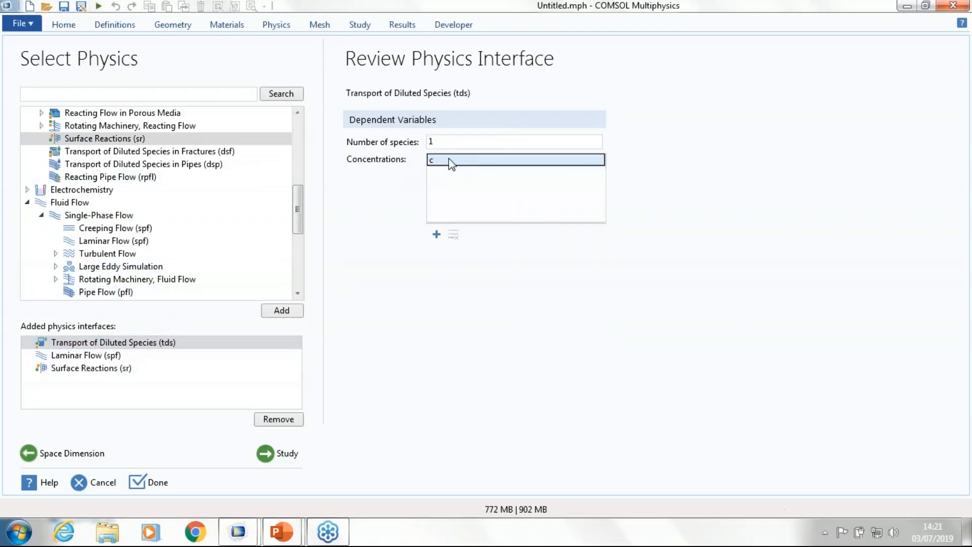
left_click(448, 159)
type("_P")
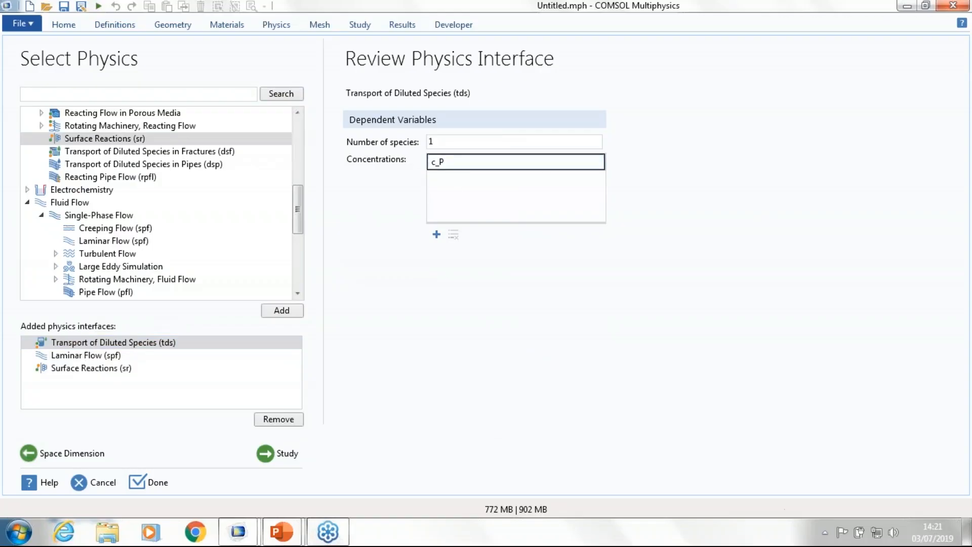
Step: Choose a Time Dependent study and finish the wizard without saving the previous untitled model
left_click(277, 452)
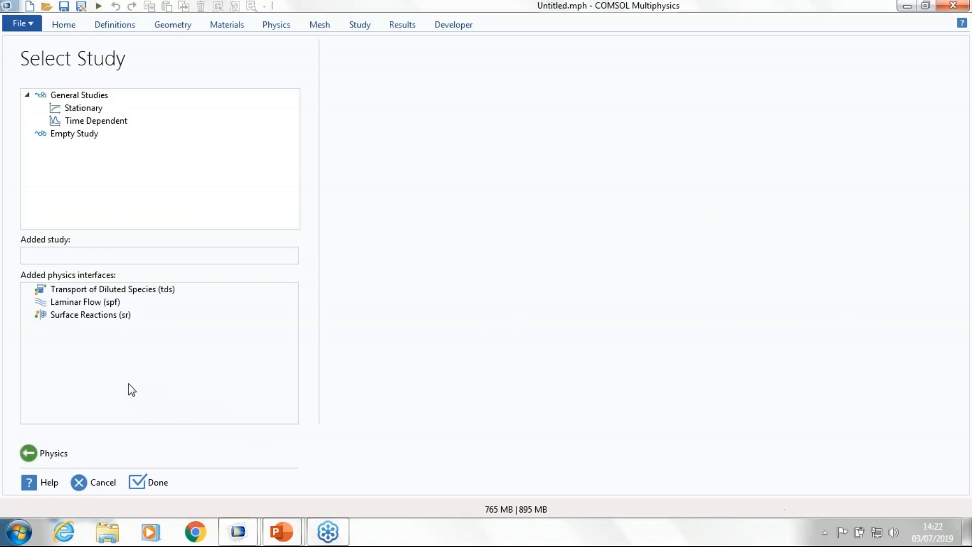
left_click(70, 122)
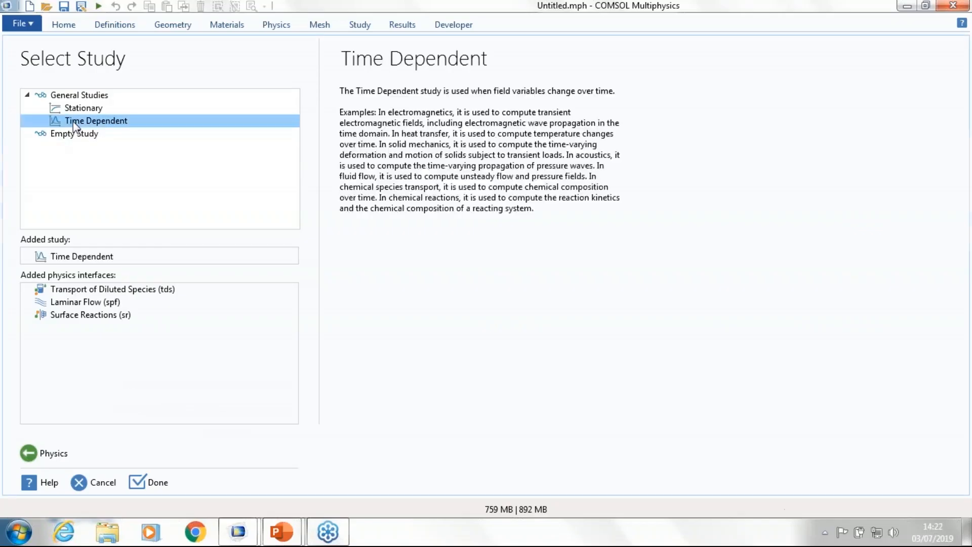
left_click(149, 477)
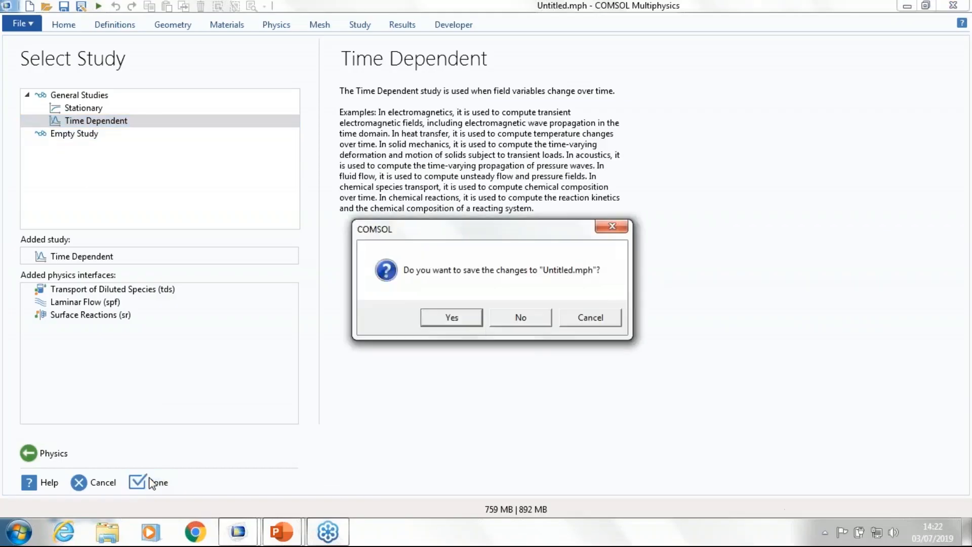
left_click(499, 318)
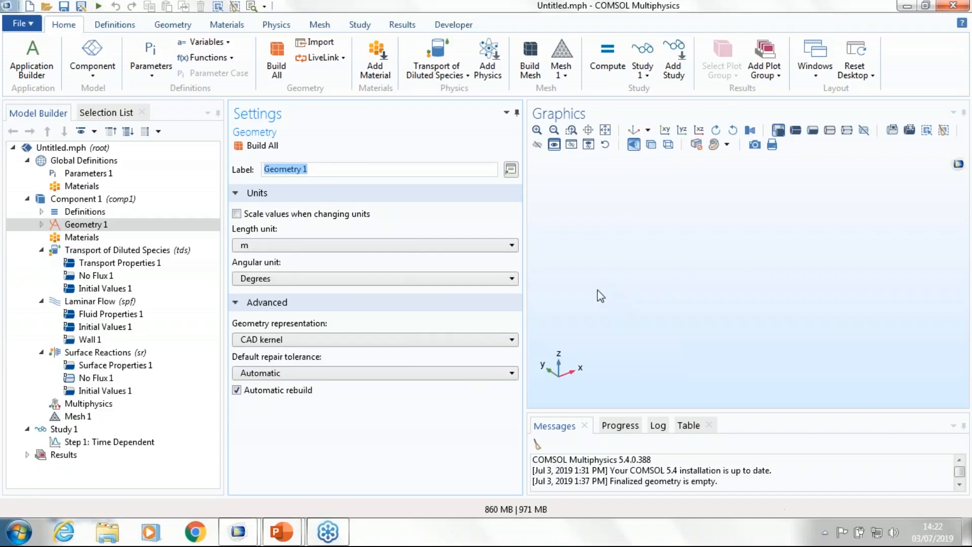
Step: Load the global parameters from the BiosensorParameters text file into Parameters 1 and look through the table
left_click(126, 163)
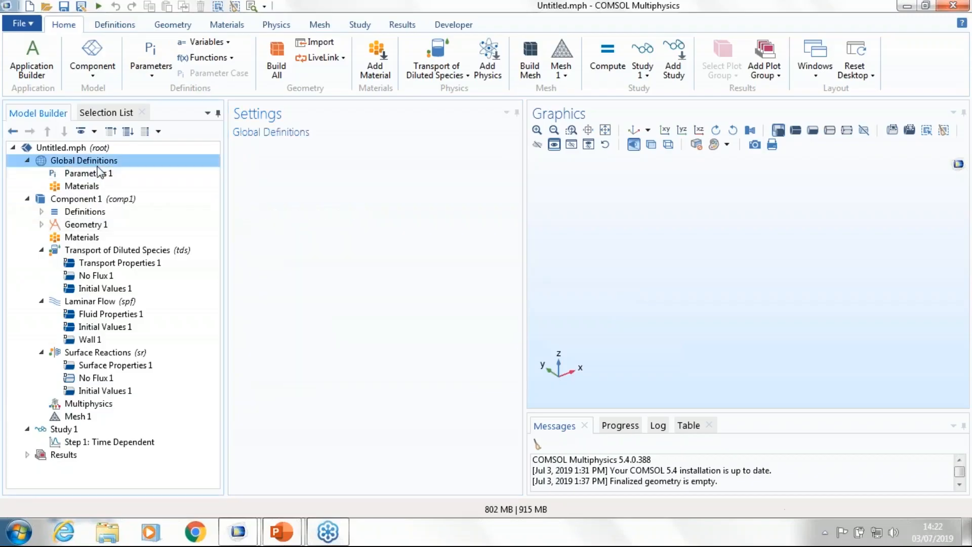
left_click(95, 173)
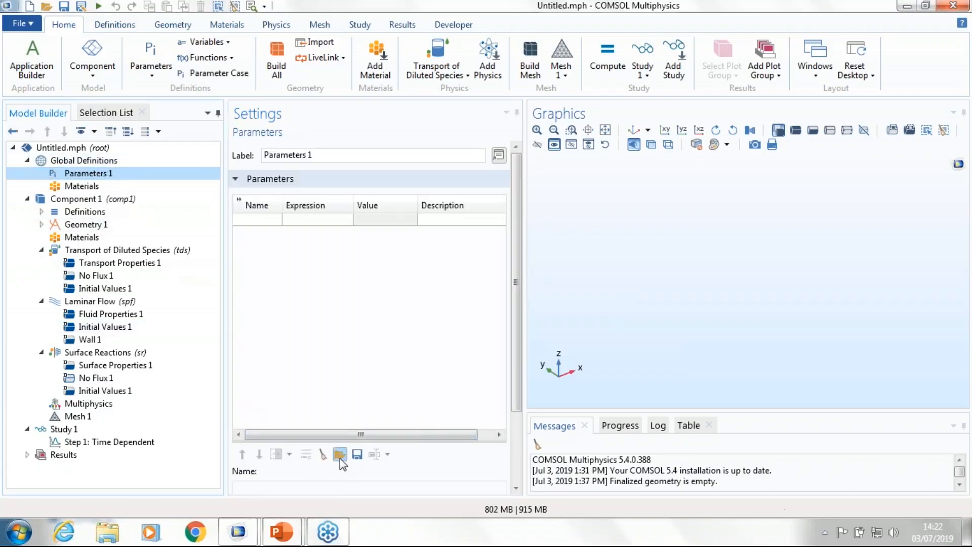
left_click(340, 454)
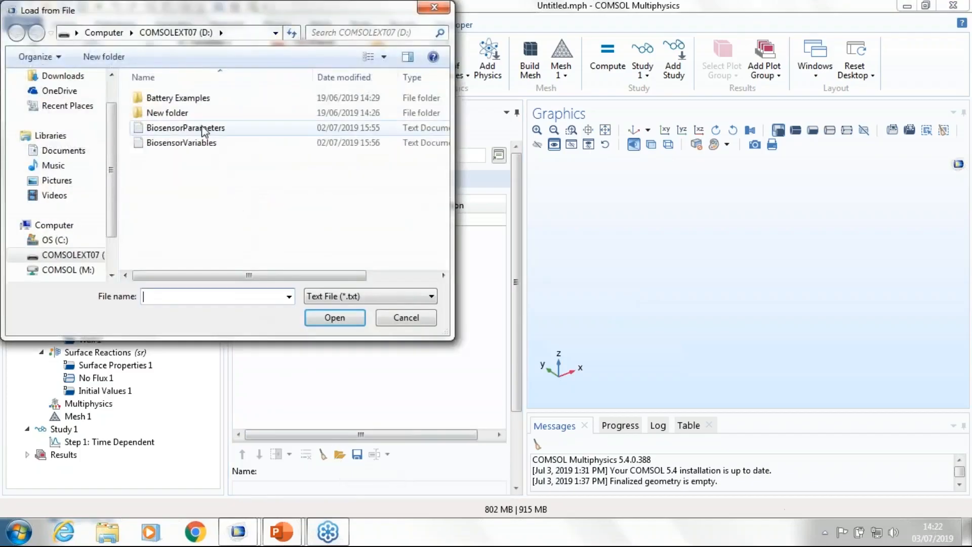
left_click(202, 129)
left_click(335, 319)
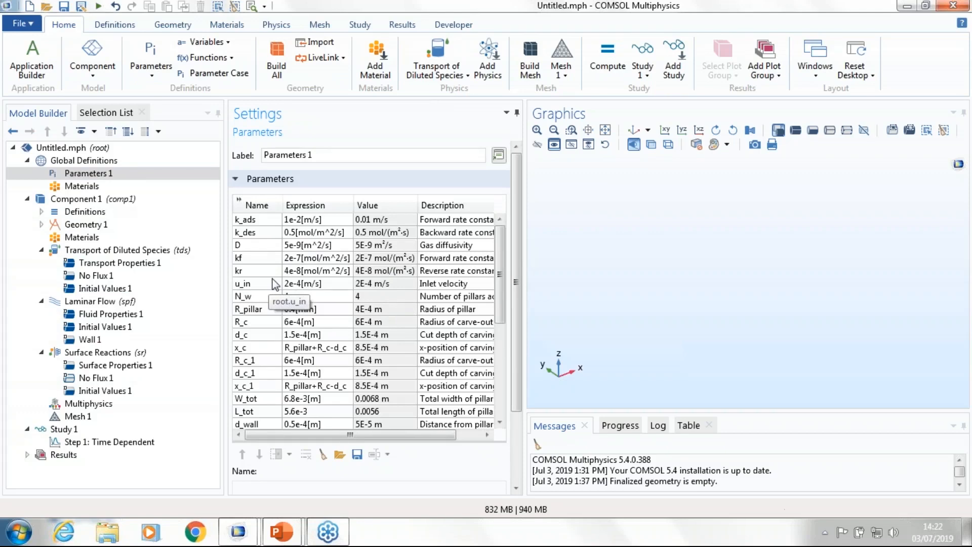
scroll(284, 299, "down", 3)
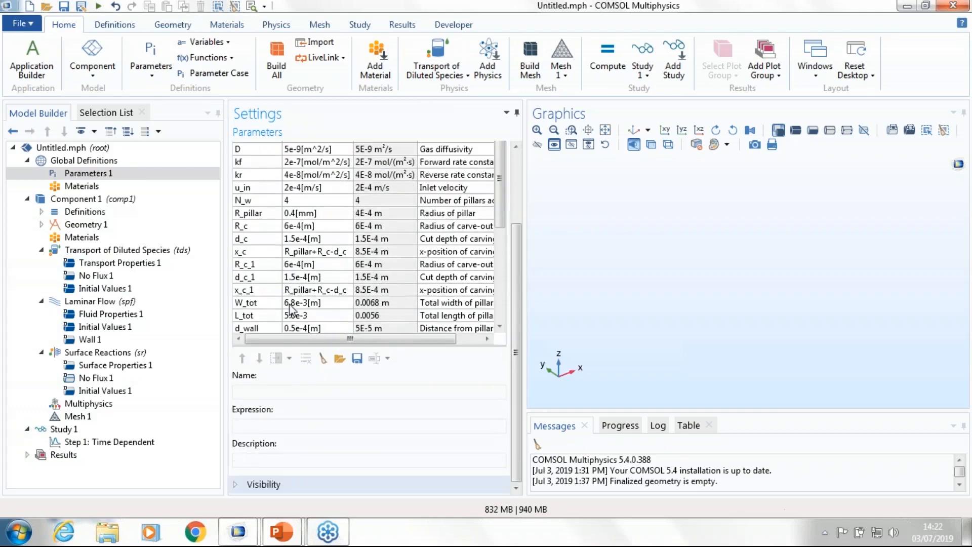
scroll(294, 309, "up", 3)
left_click_drag(496, 269, 498, 234)
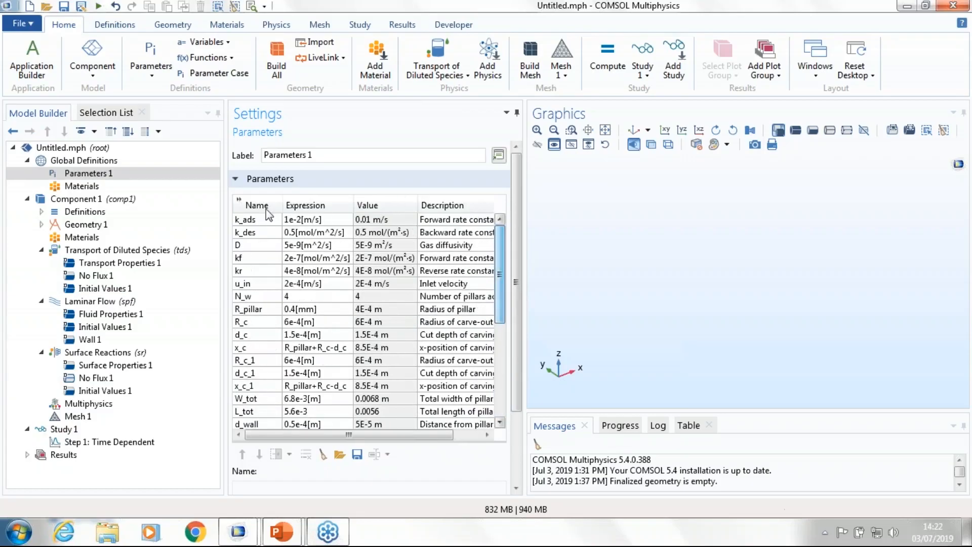
Step: Add a Variables node to the component's definitions and load its contents from the BiosensorVariables text file
left_click(87, 214)
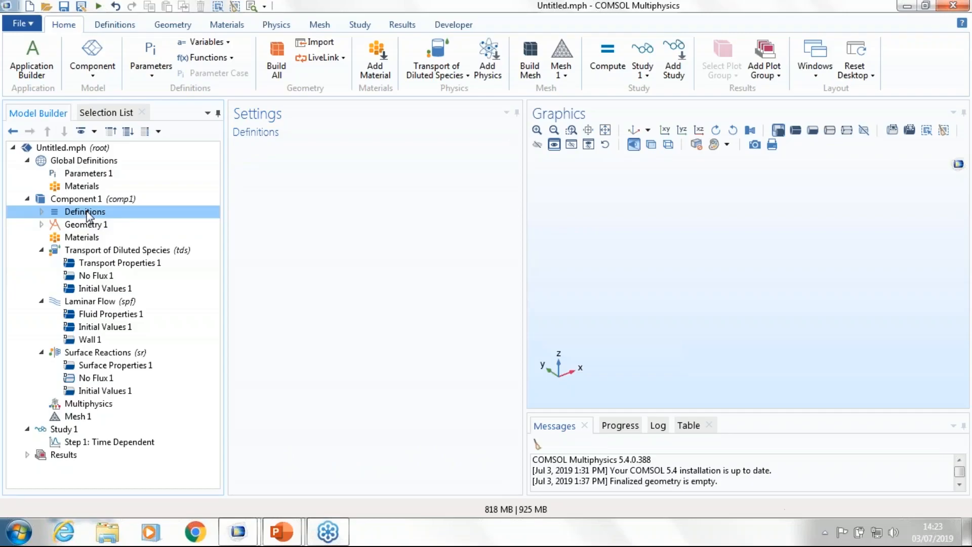
right_click(87, 214)
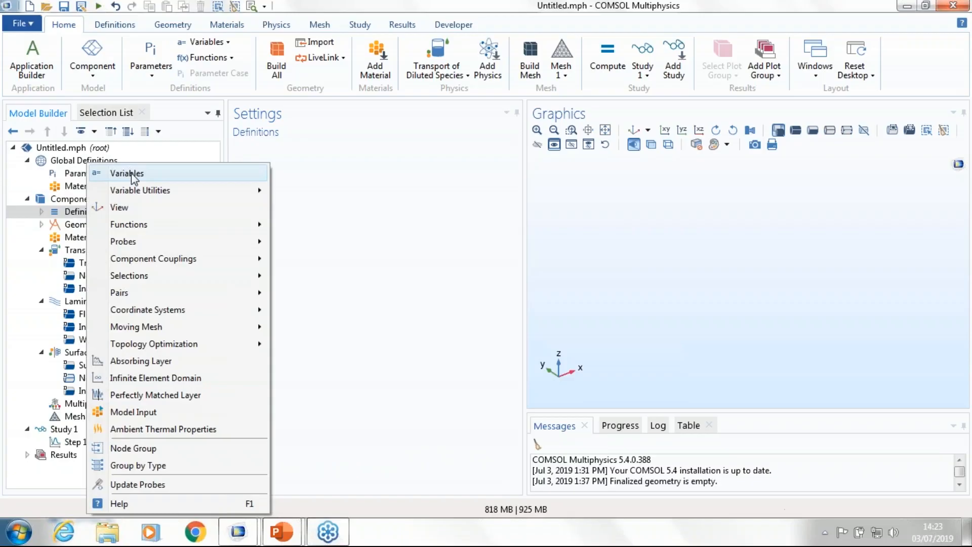
left_click(132, 175)
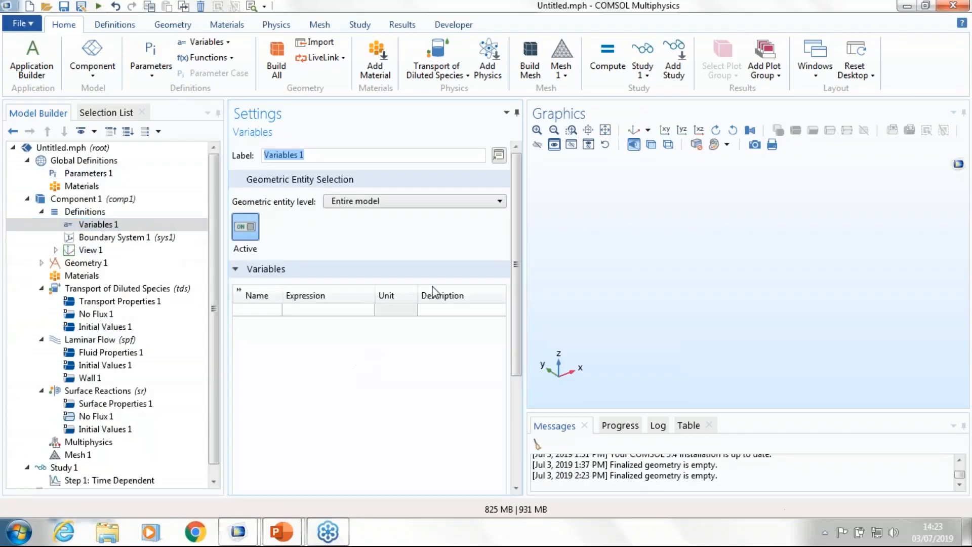
scroll(515, 314, "down", 3)
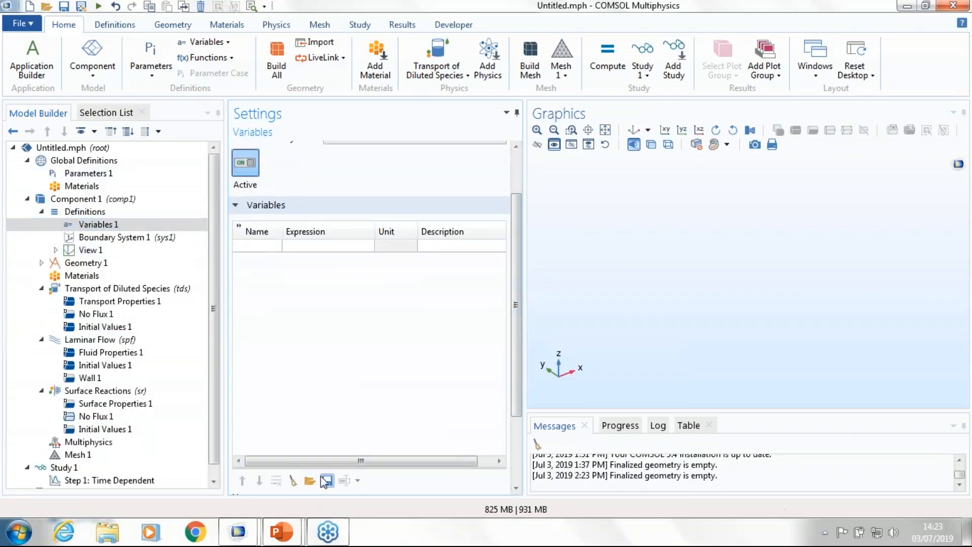
left_click(309, 481)
left_click(197, 143)
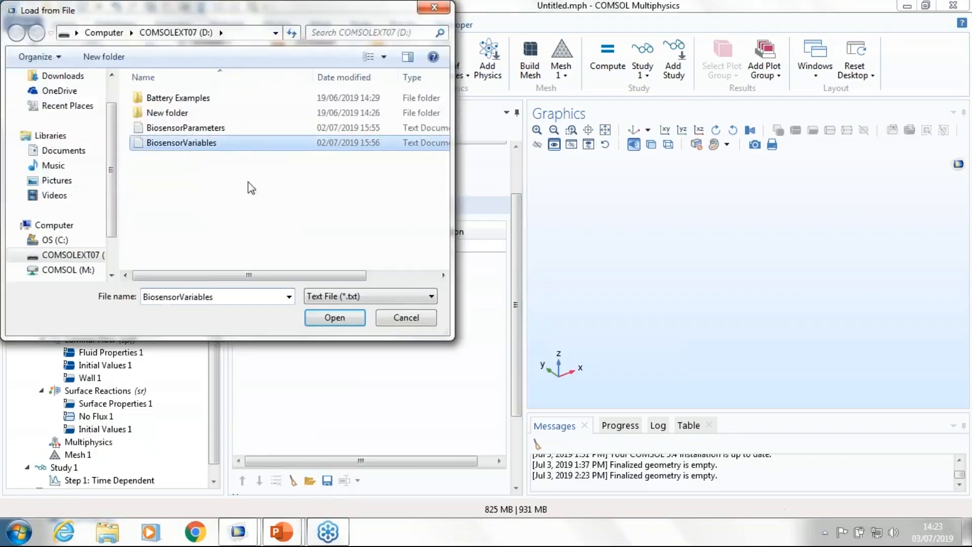
left_click(334, 320)
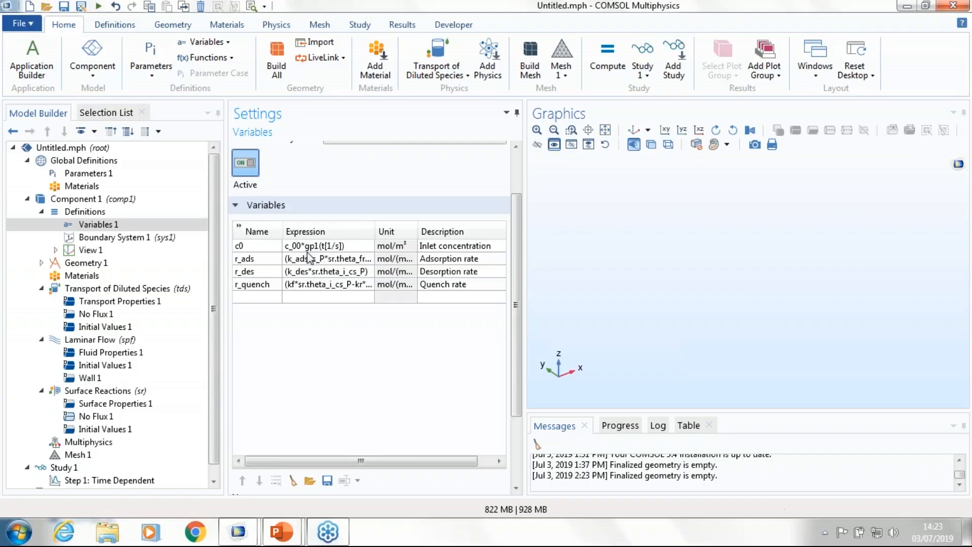
Step: Add a Gaussian Pulse function to the component's definitions with location 20 and standard deviation 2, and plot it
right_click(92, 215)
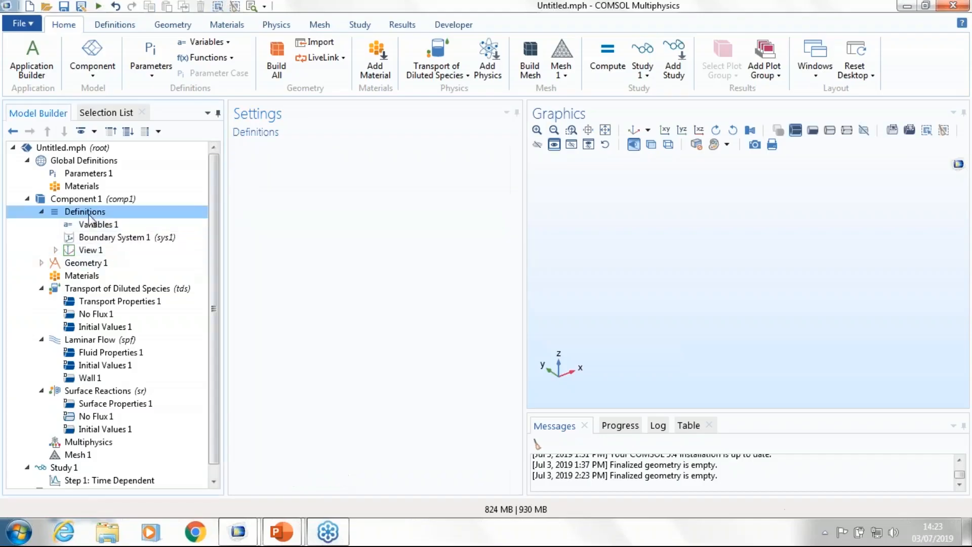
mouse_move(149, 224)
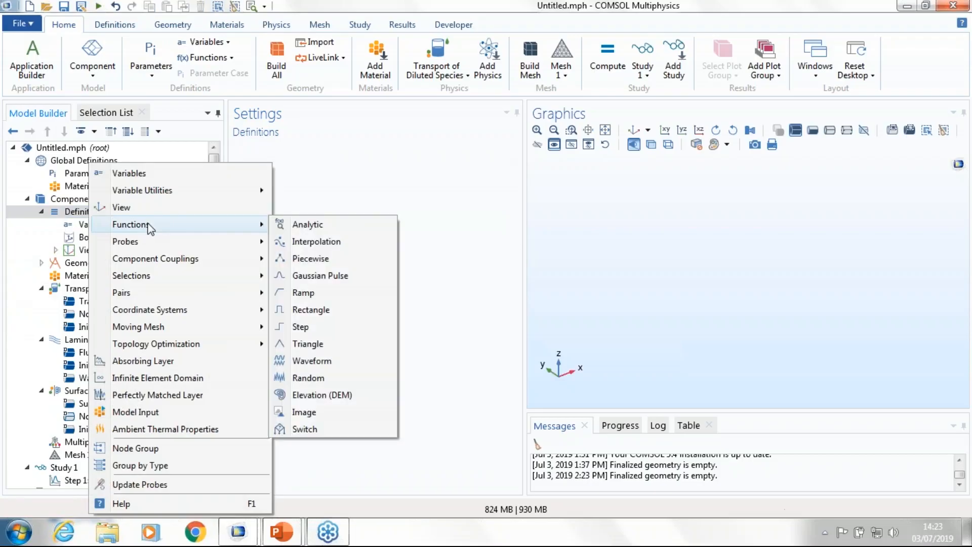
left_click(310, 275)
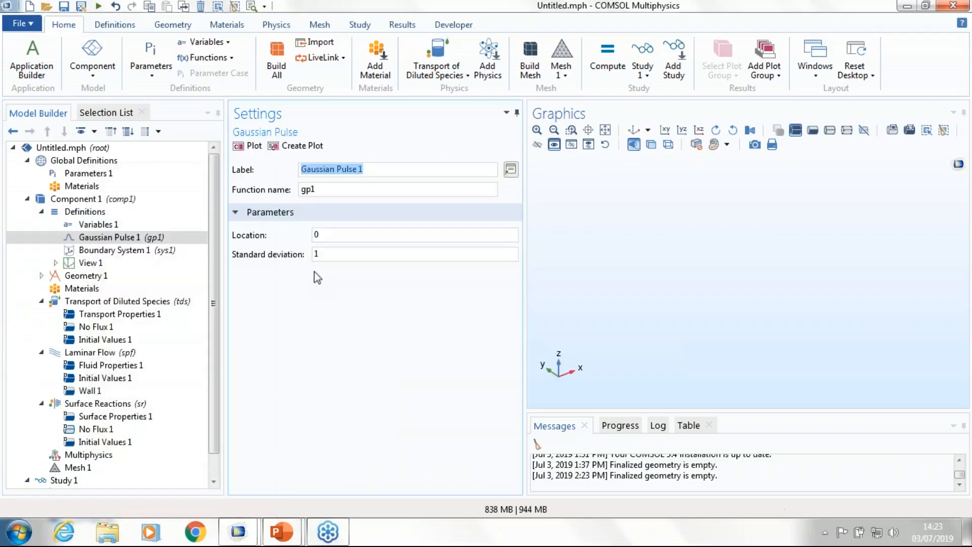
left_click(340, 235)
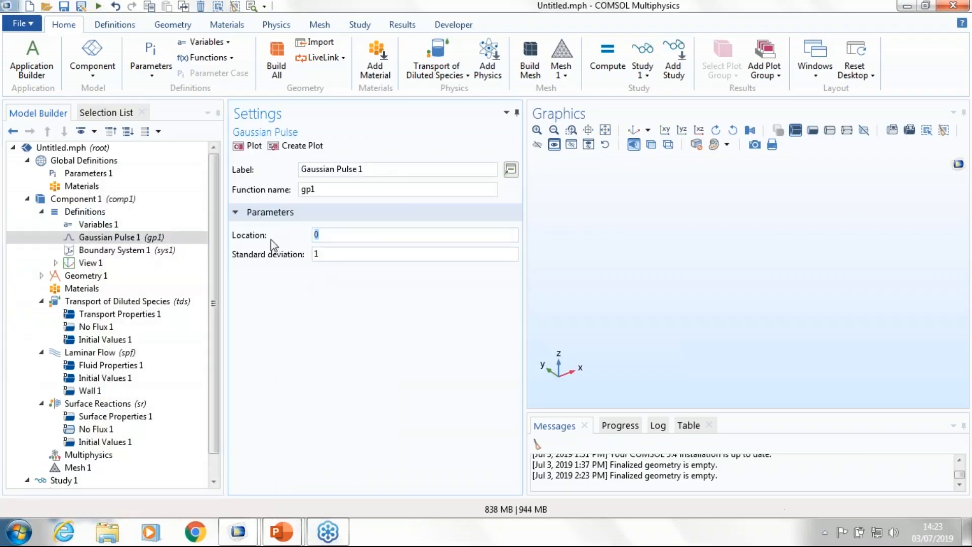
type("20")
left_click(324, 253)
type("2")
left_click(245, 152)
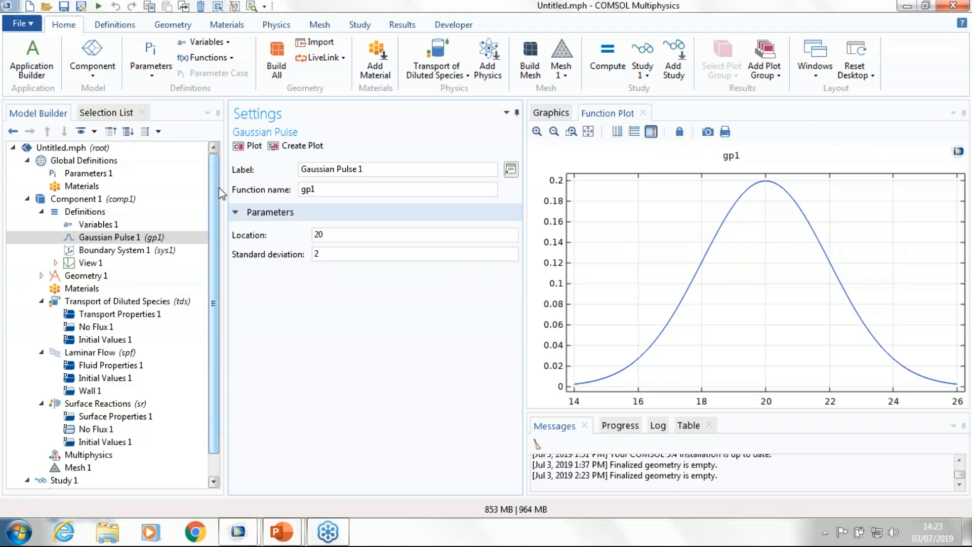
Step: Insert the Geometry 1 sequence from the biosensor_design file into the component's geometry, build it and inspect the perforated plate from several sides
left_click(76, 276)
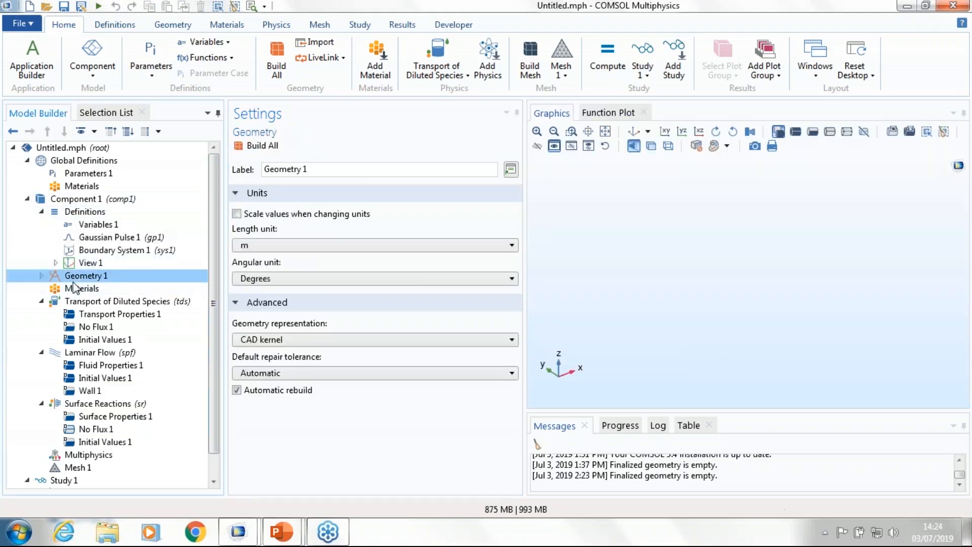
right_click(76, 279)
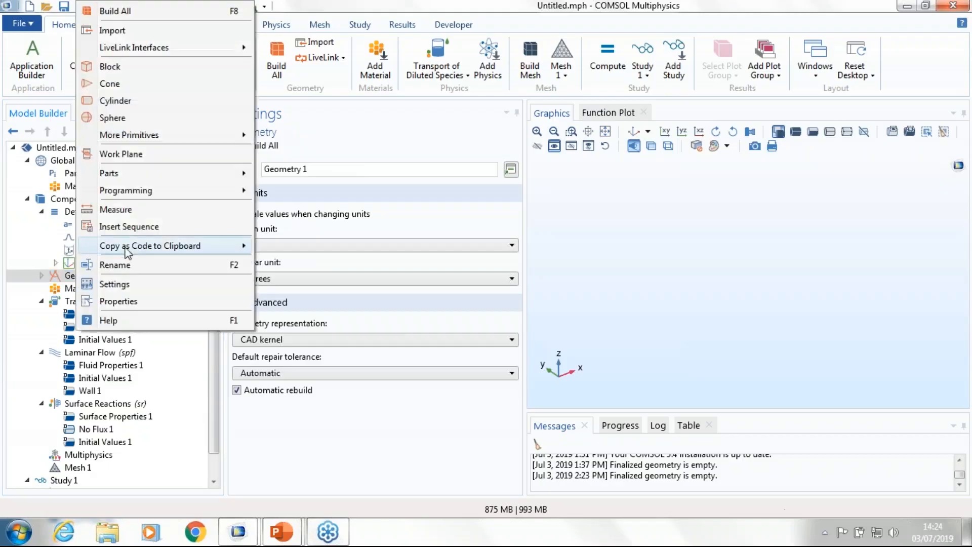
left_click(133, 227)
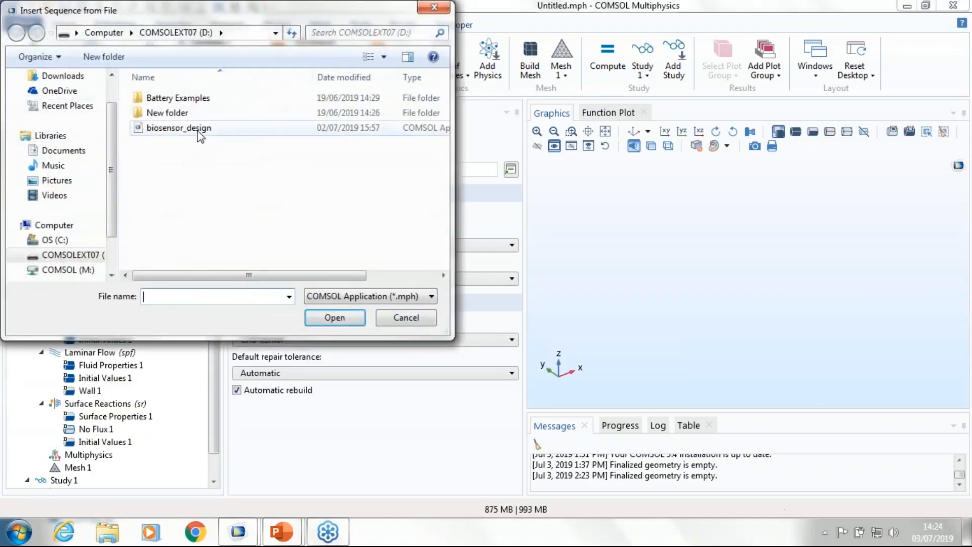
left_click(197, 128)
left_click(334, 317)
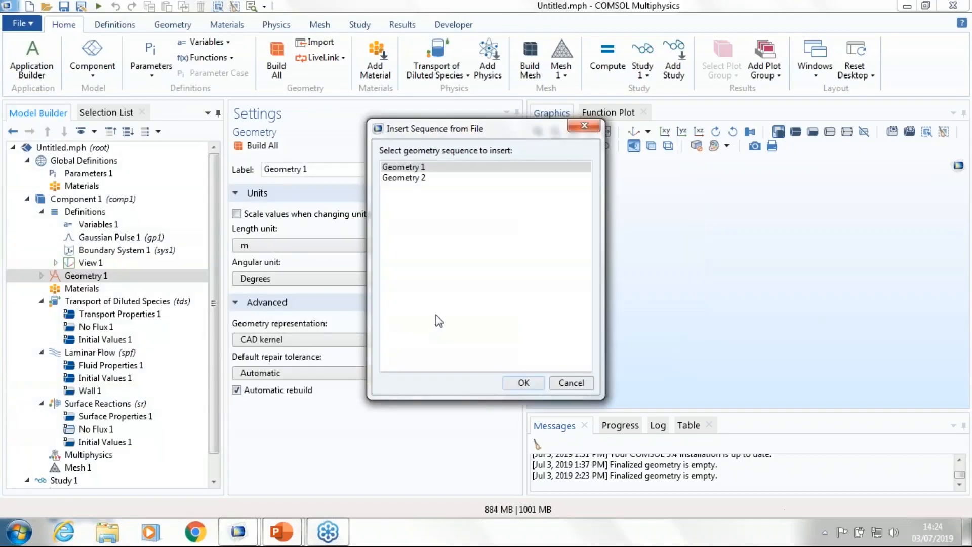
left_click(521, 383)
left_click(271, 147)
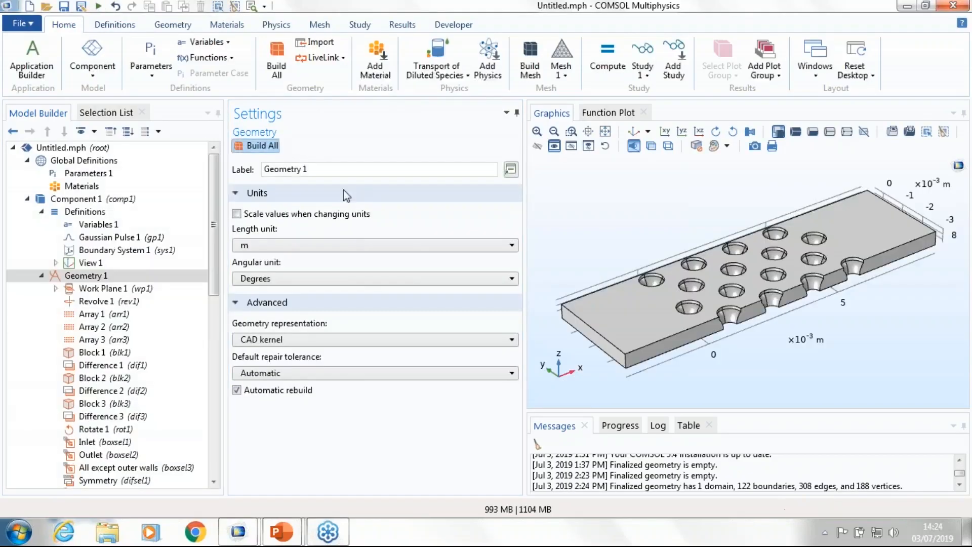
left_click_drag(653, 337, 814, 295)
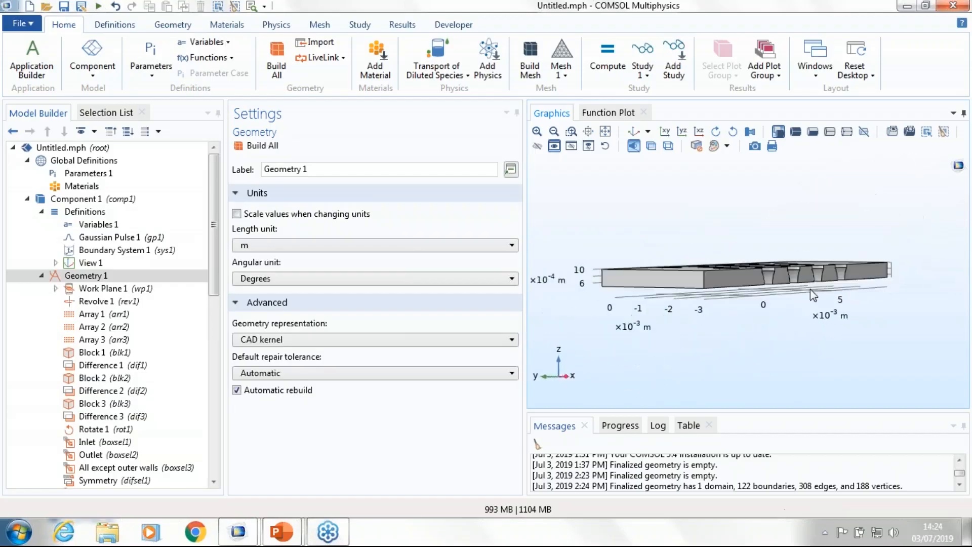
left_click_drag(685, 299, 743, 299)
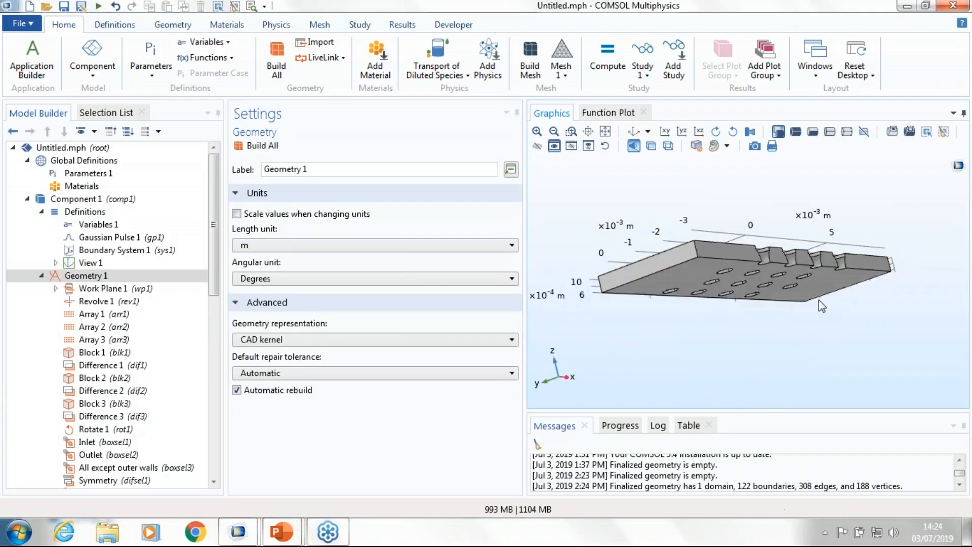
left_click_drag(819, 300, 874, 267)
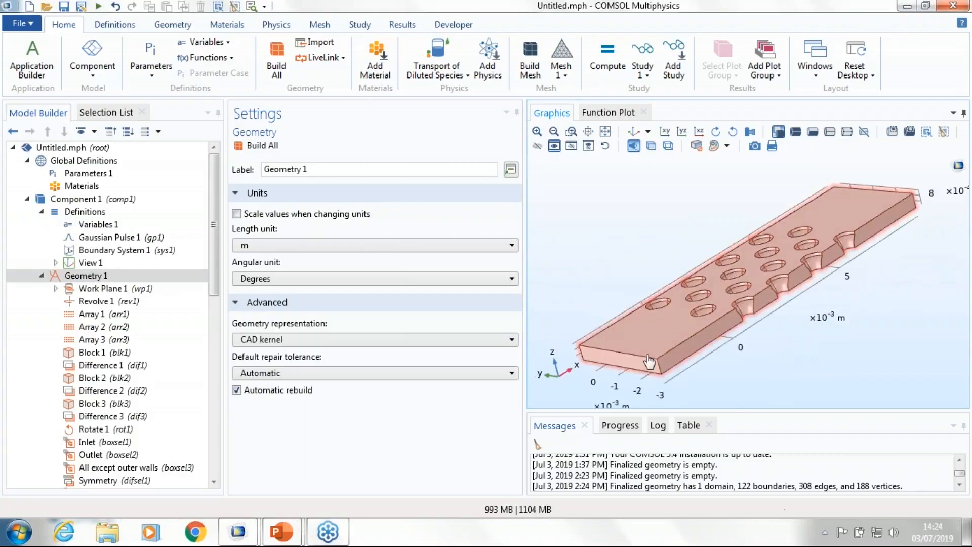
left_click_drag(723, 368, 736, 362)
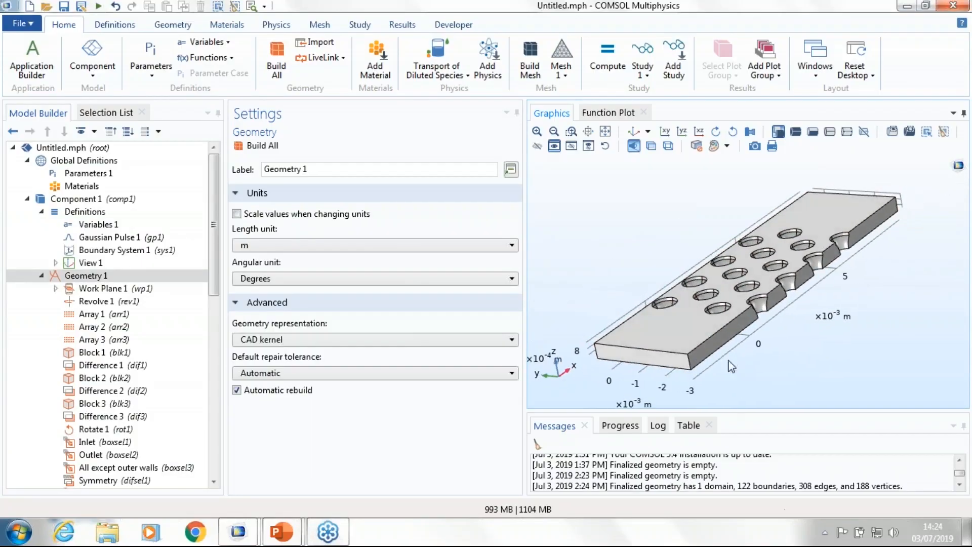
left_click(41, 275)
Step: Add the built-in material Water, liquid to the component and narrow the material library pane to enlarge the graphics view
left_click(71, 292)
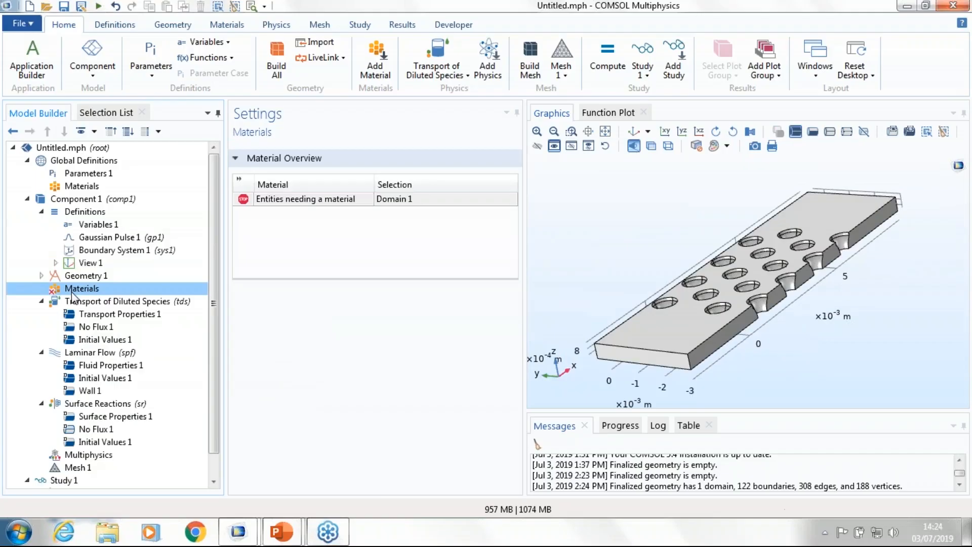
right_click(71, 295)
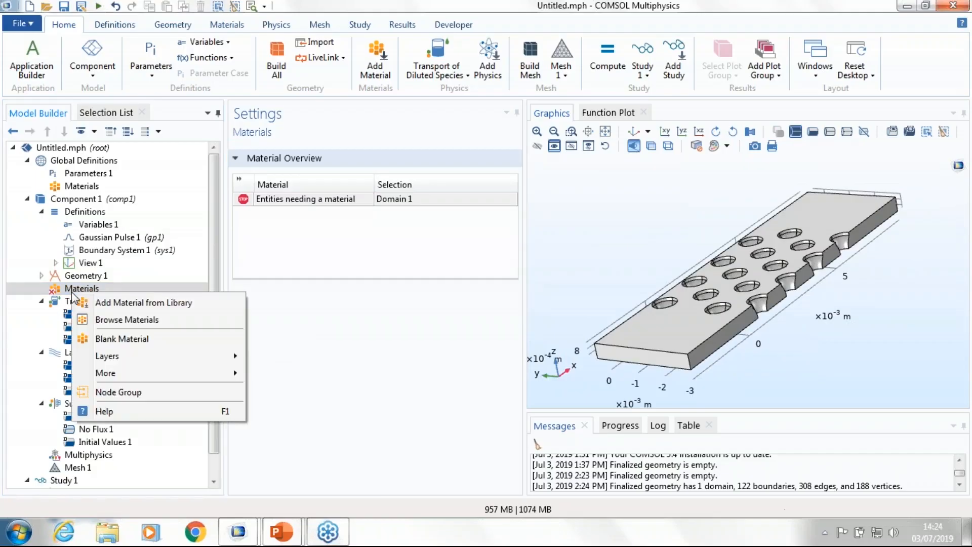
left_click(121, 304)
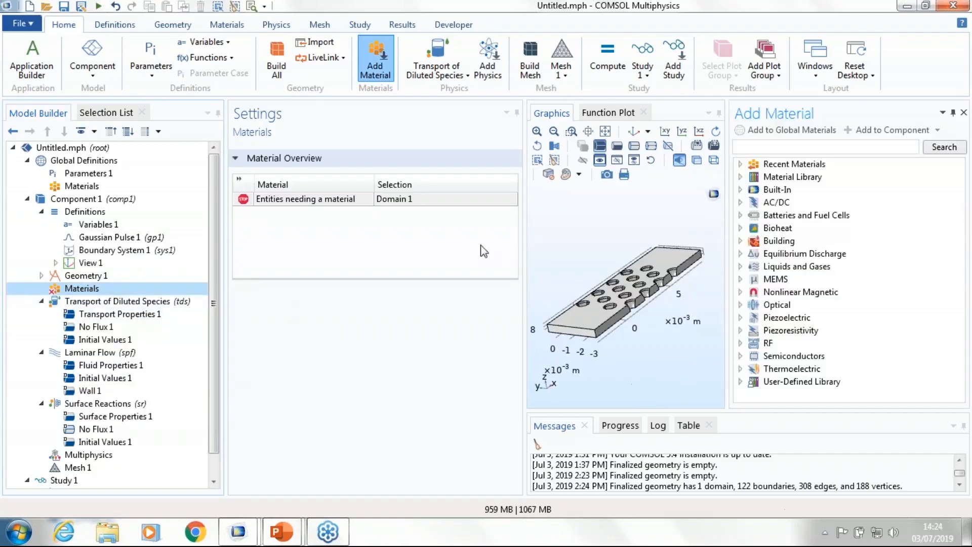
left_click(740, 189)
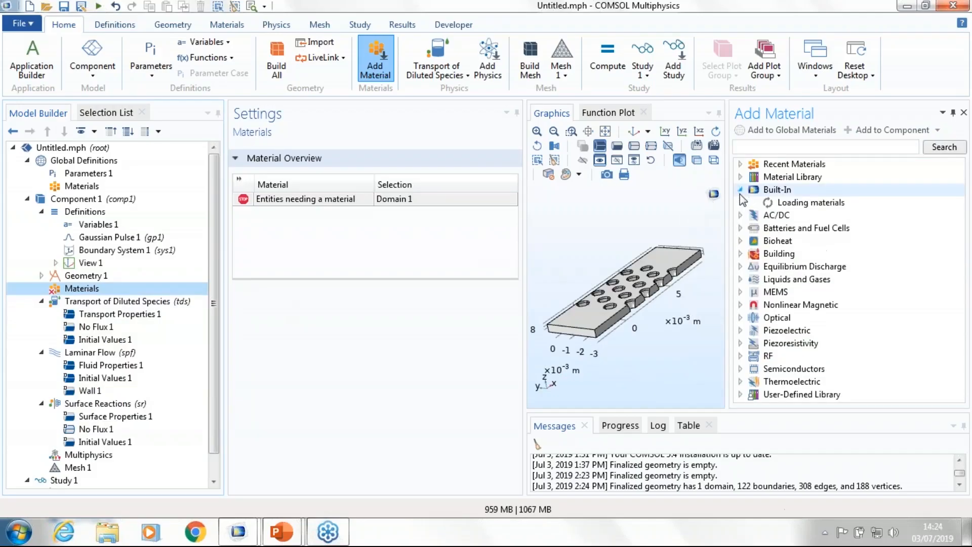
scroll(789, 319, "down", 4)
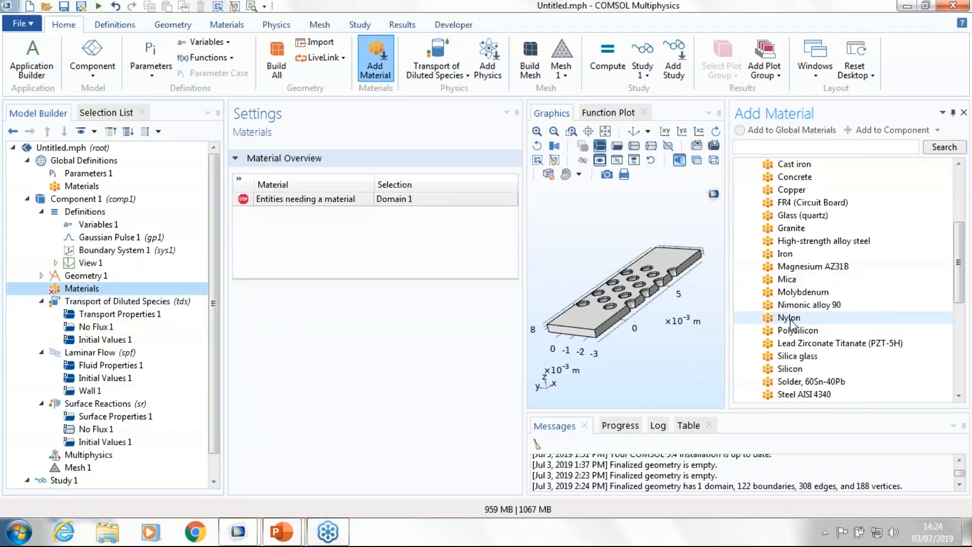
scroll(791, 322, "down", 4)
left_click(803, 305)
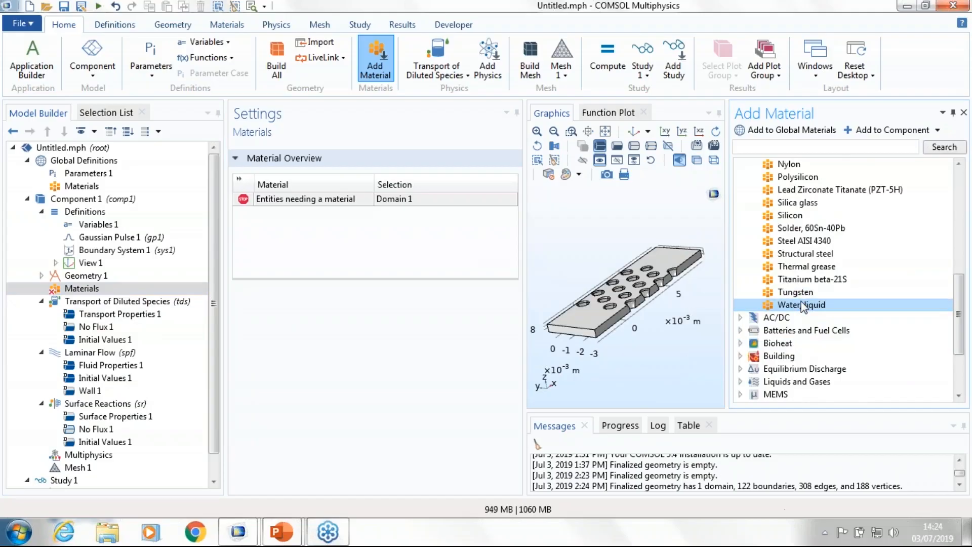
double_click(801, 305)
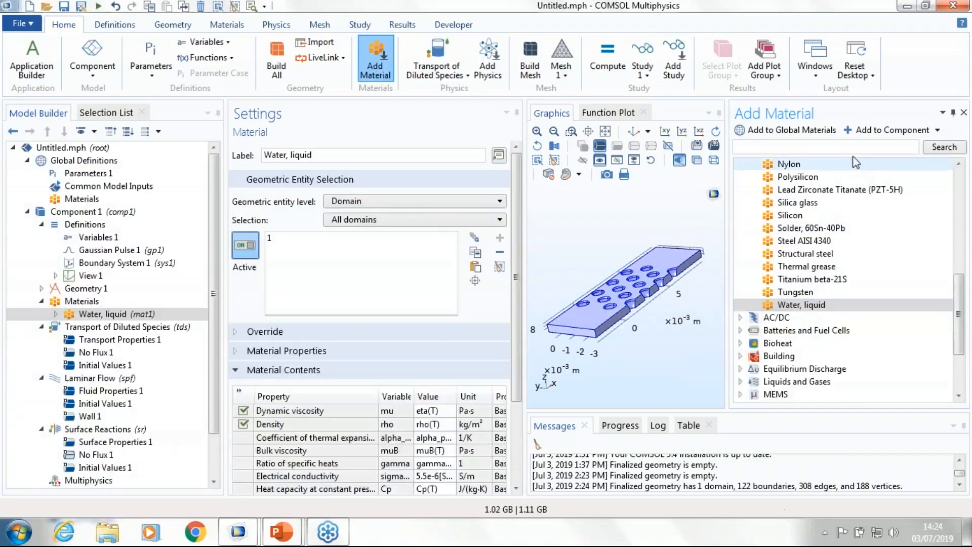
left_click_drag(728, 167, 871, 167)
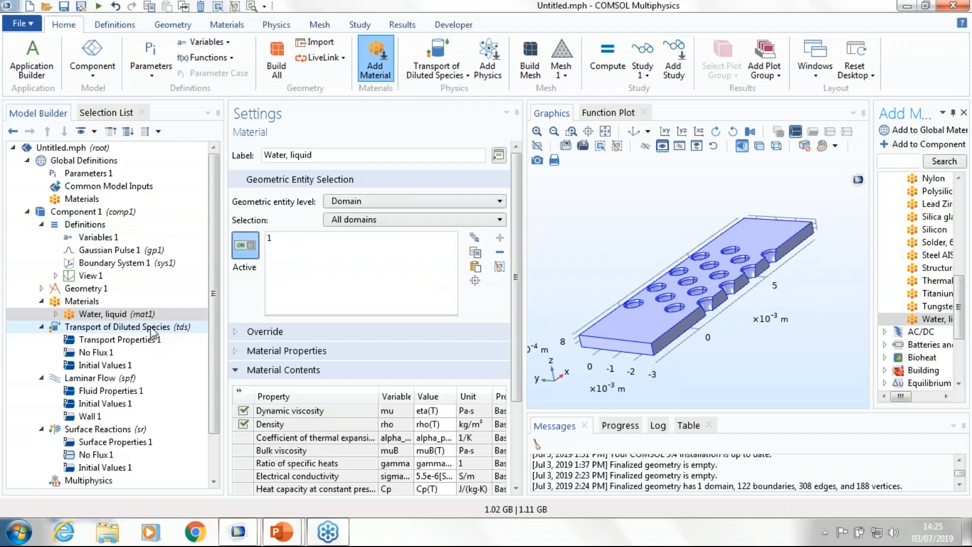
Step: Review the default Laminar Flow nodes and add an Inlet on boundary 1 with a normal inflow velocity of u_in
left_click(97, 379)
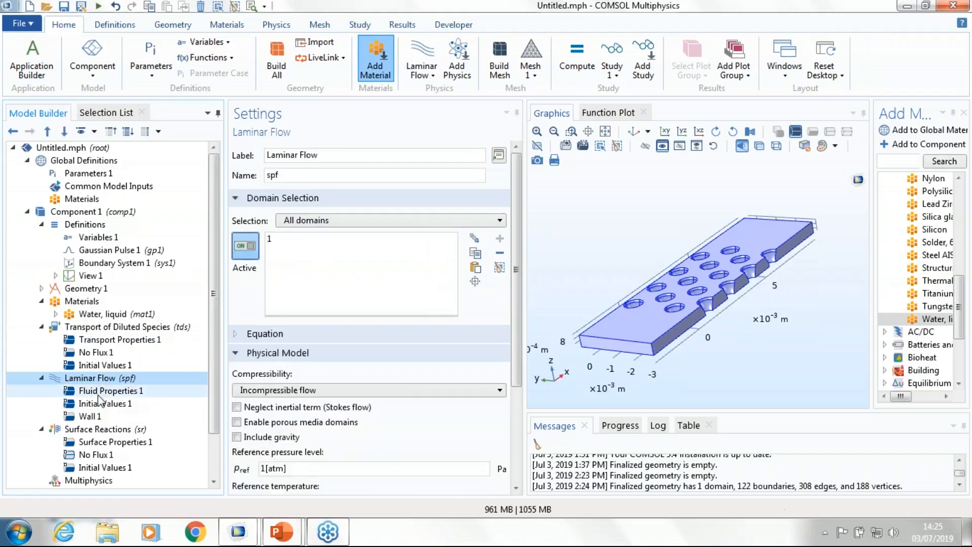
left_click(98, 391)
left_click(91, 416)
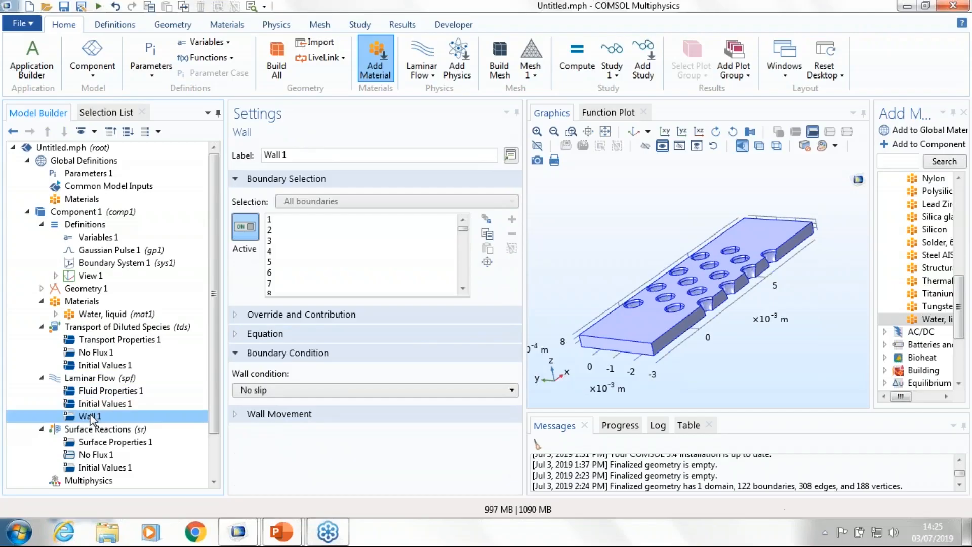
left_click(98, 383)
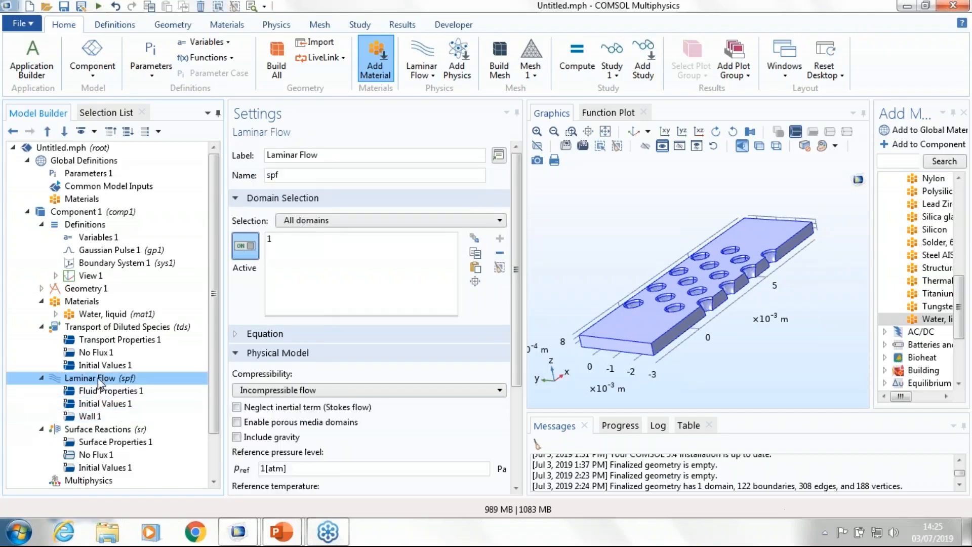
right_click(99, 384)
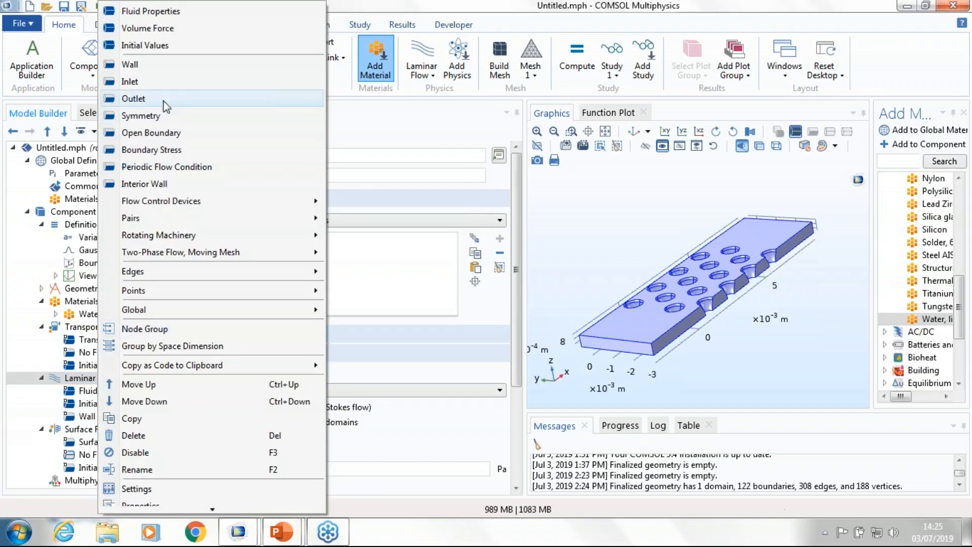
left_click(154, 81)
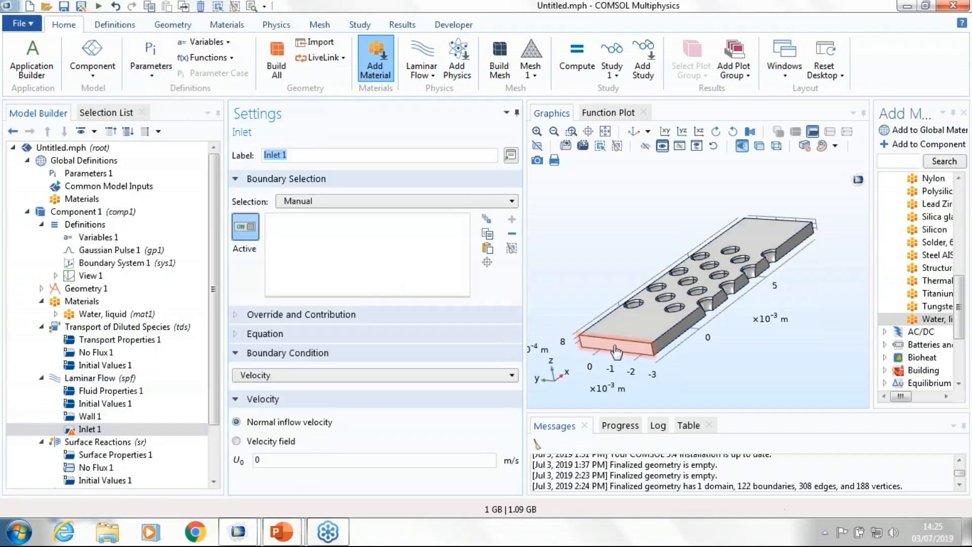
left_click(616, 346)
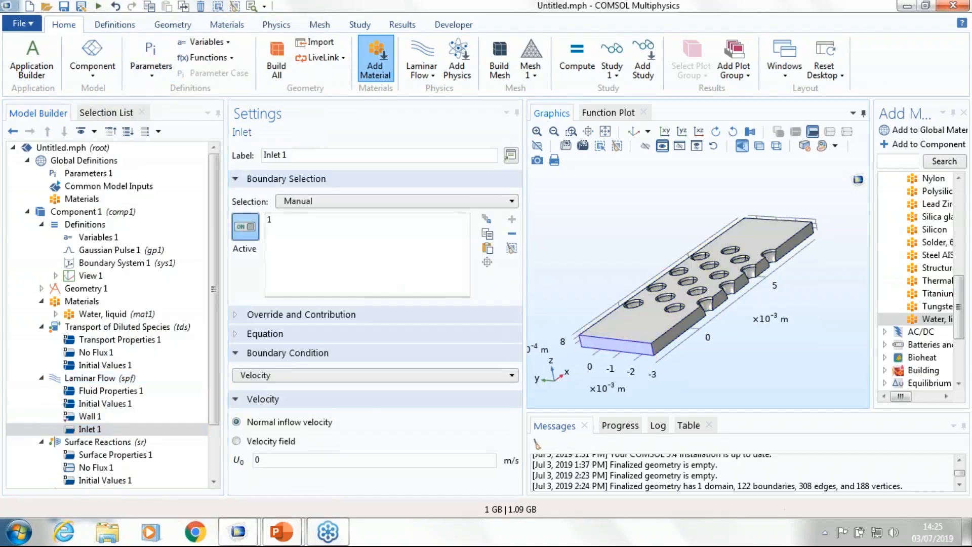
left_click(319, 377)
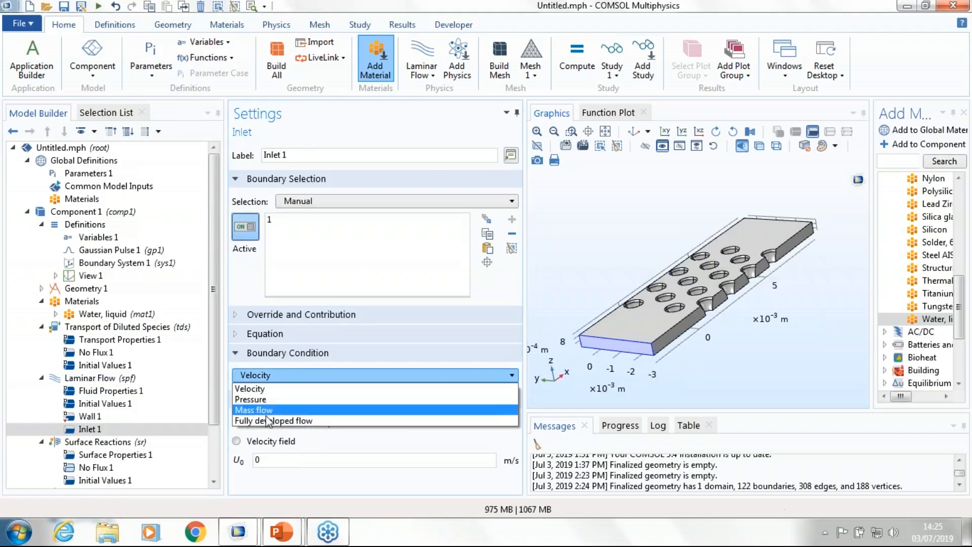
left_click(261, 389)
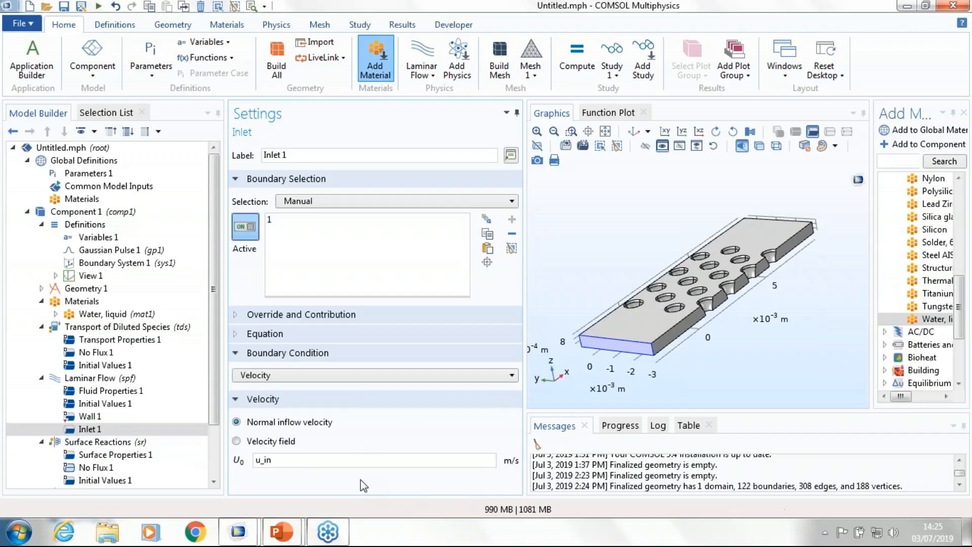
Step: Add an Outlet condition to Laminar Flow on boundary 122, the end face opposite the inlet
right_click(81, 378)
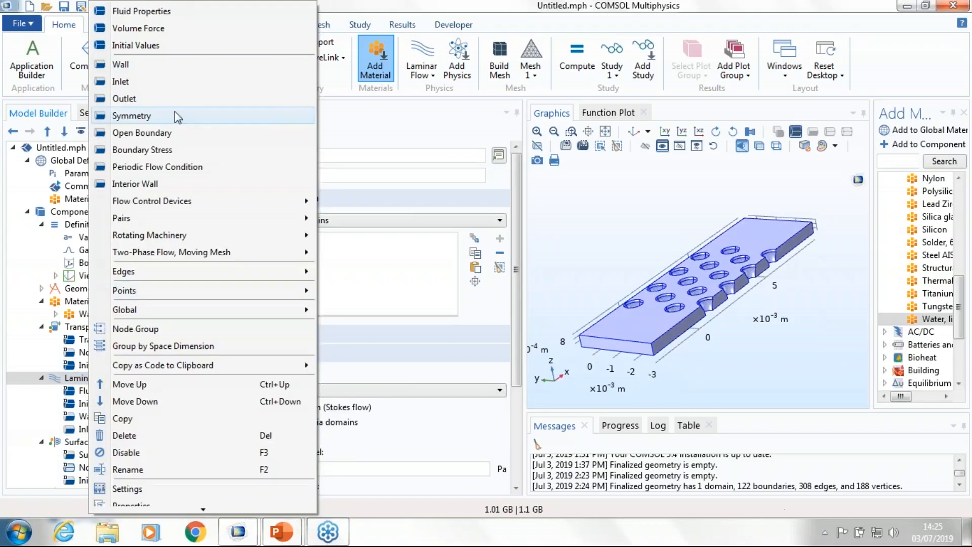
left_click(163, 104)
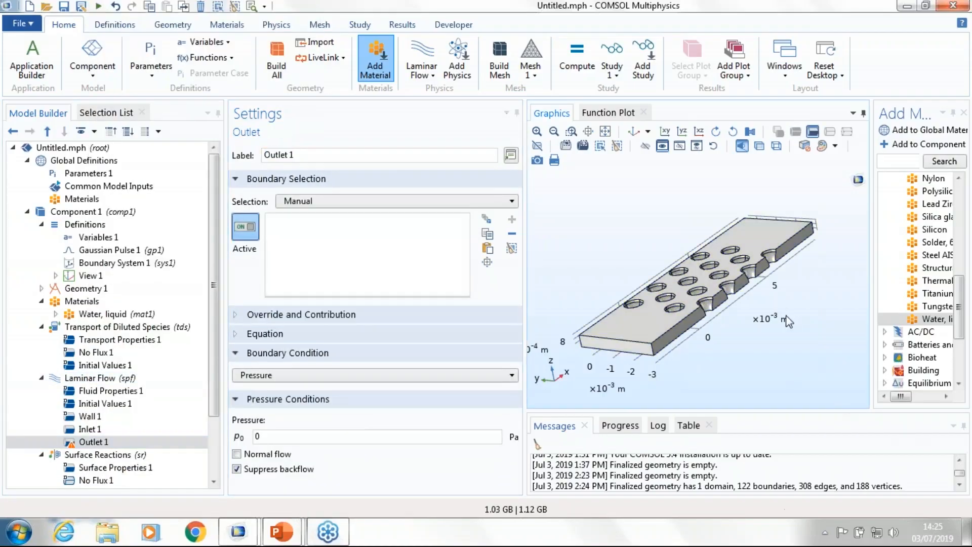
left_click_drag(658, 304, 705, 437)
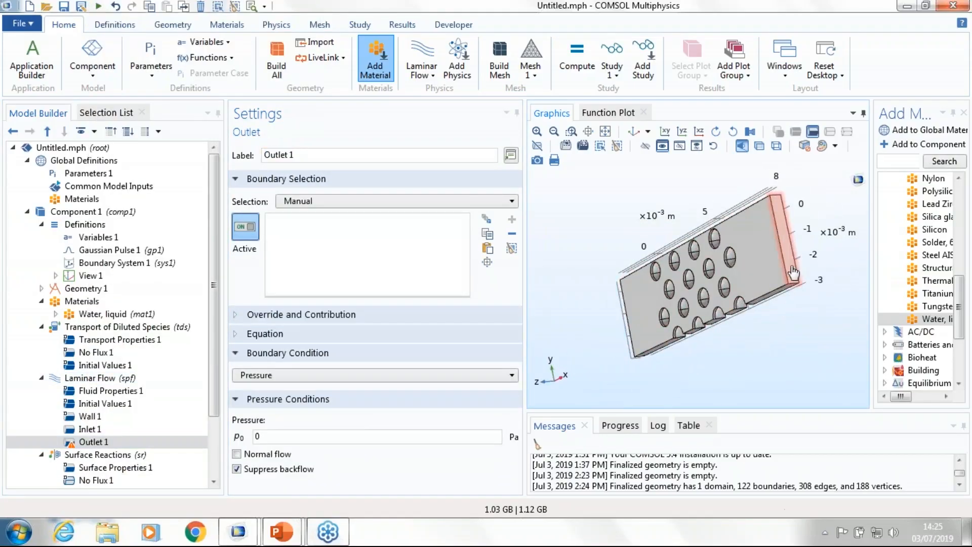
left_click(789, 268)
left_click_drag(691, 362, 780, 249)
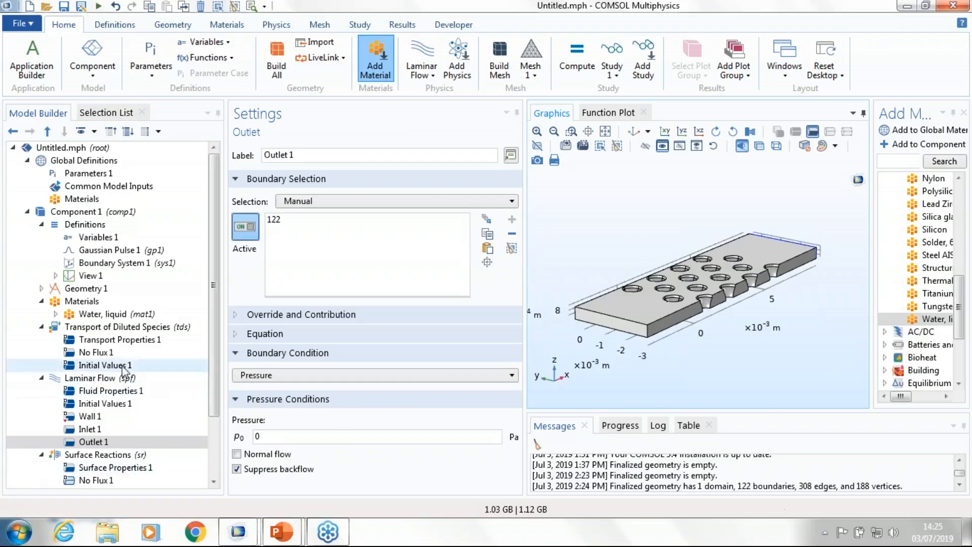
Step: Add a Symmetry condition to Laminar Flow using the predefined Symmetry selection, and check the assigned boundaries from several sides
right_click(119, 378)
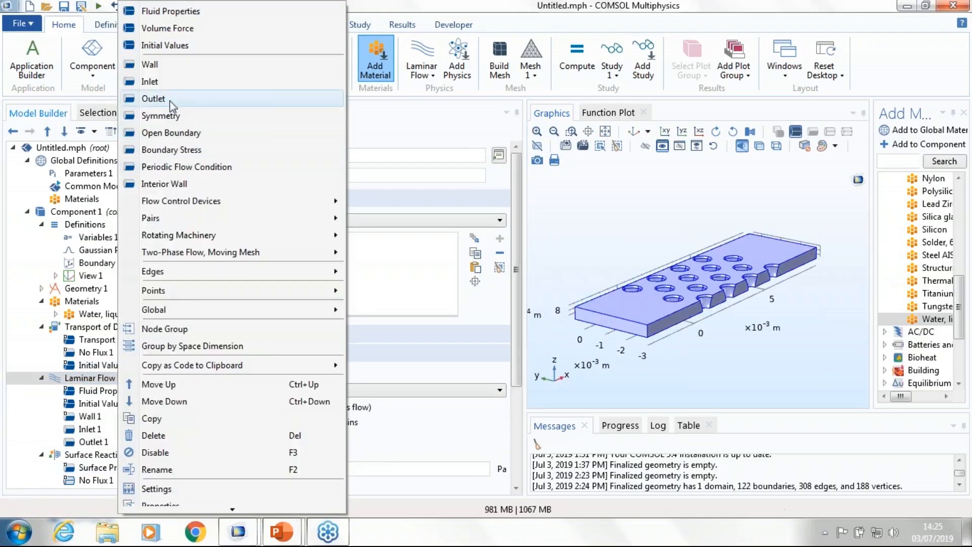
left_click(161, 116)
left_click(318, 200)
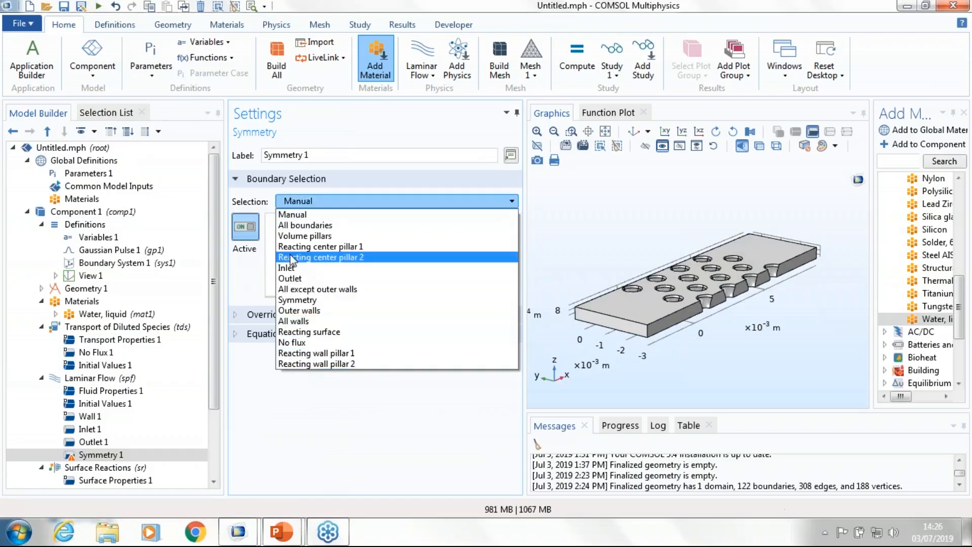
left_click(300, 300)
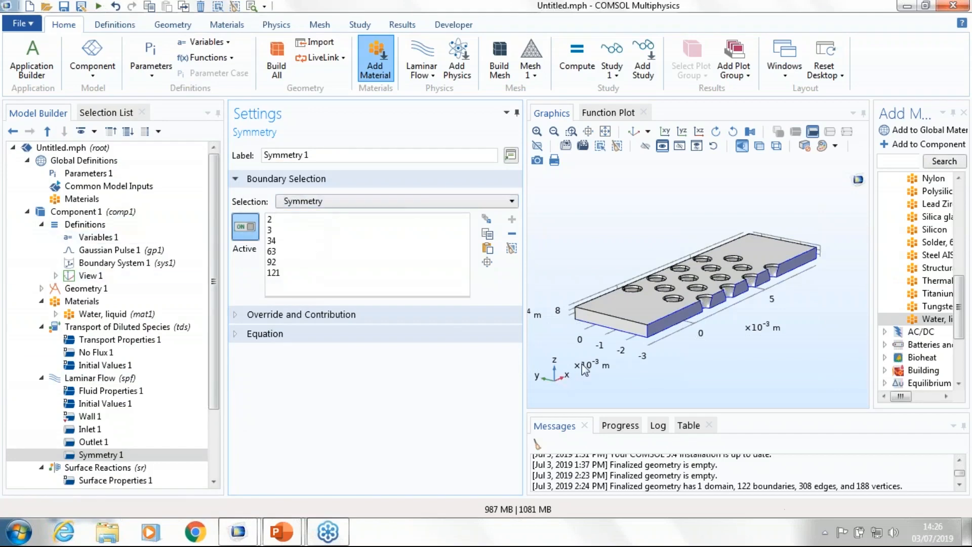
left_click_drag(585, 370, 564, 316)
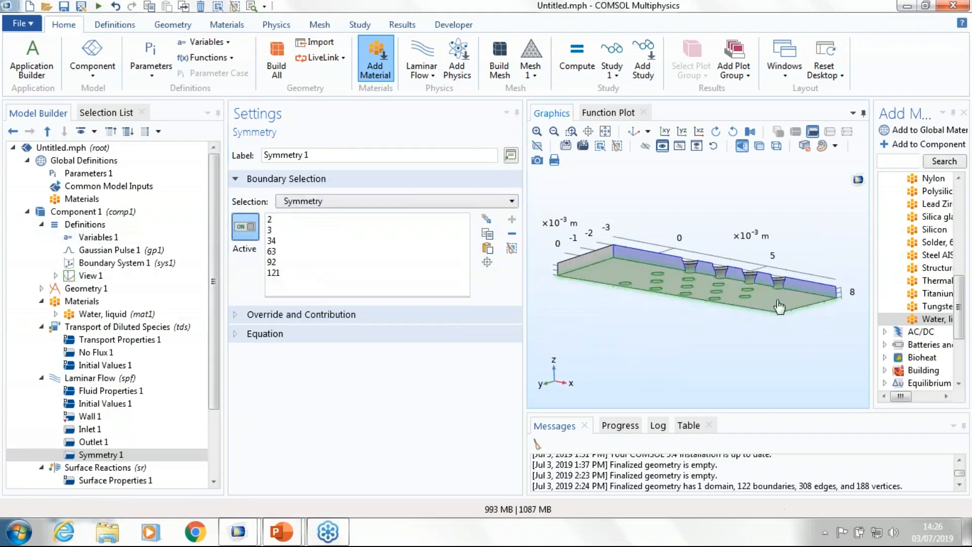
left_click_drag(781, 307, 646, 293)
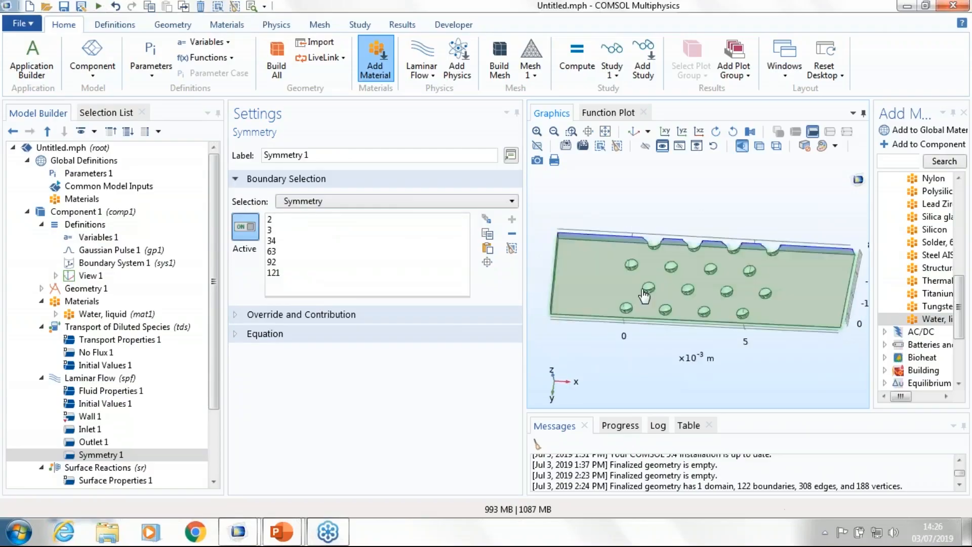
left_click_drag(633, 375, 650, 425)
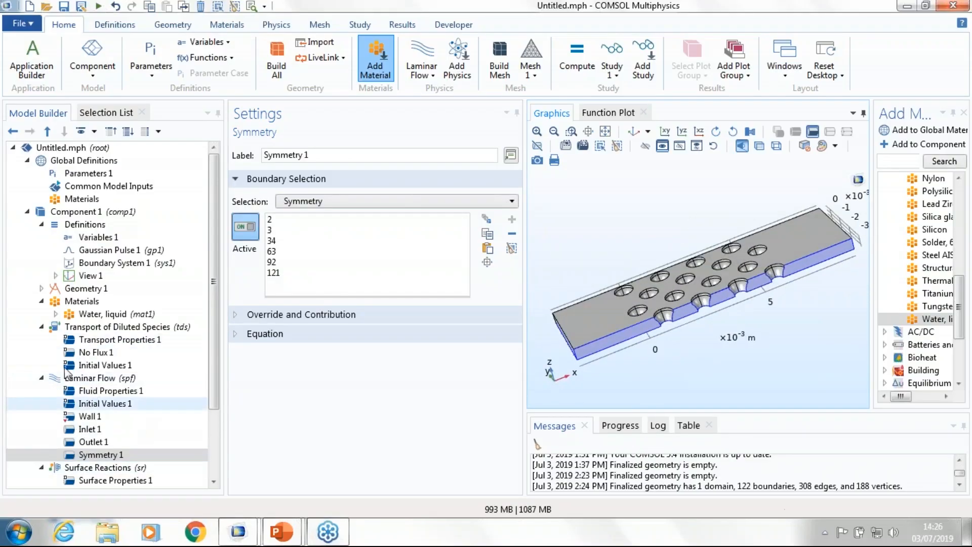
Step: In the Transport Properties of diluted species, set the diffusion coefficient to D and the convection velocity field to Velocity field (spf)
left_click(117, 329)
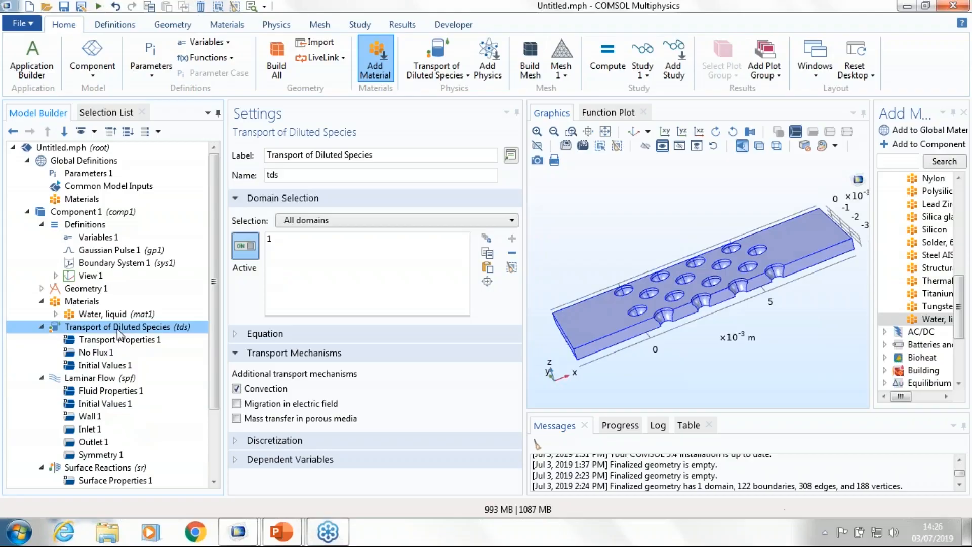
left_click(119, 340)
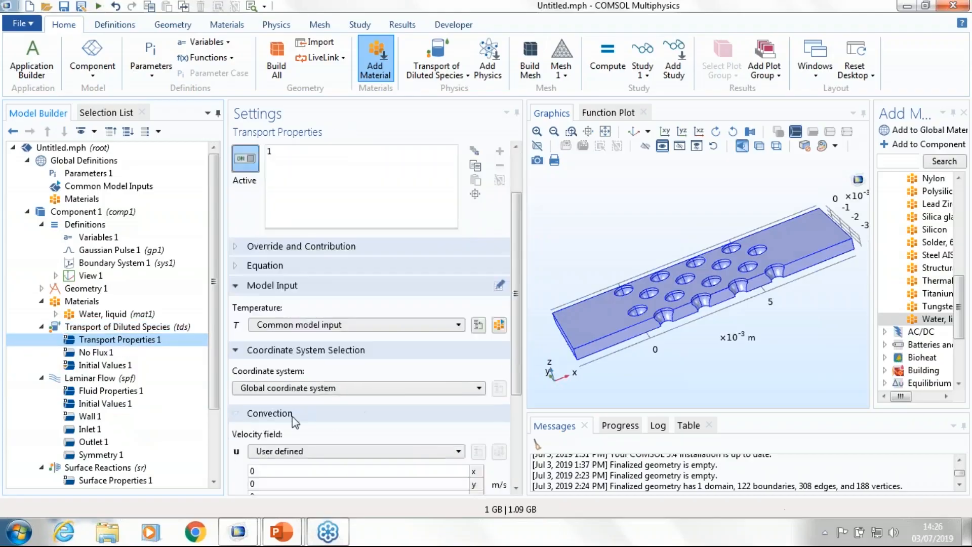
scroll(295, 420, "down", 3)
left_click_drag(322, 460, 242, 457)
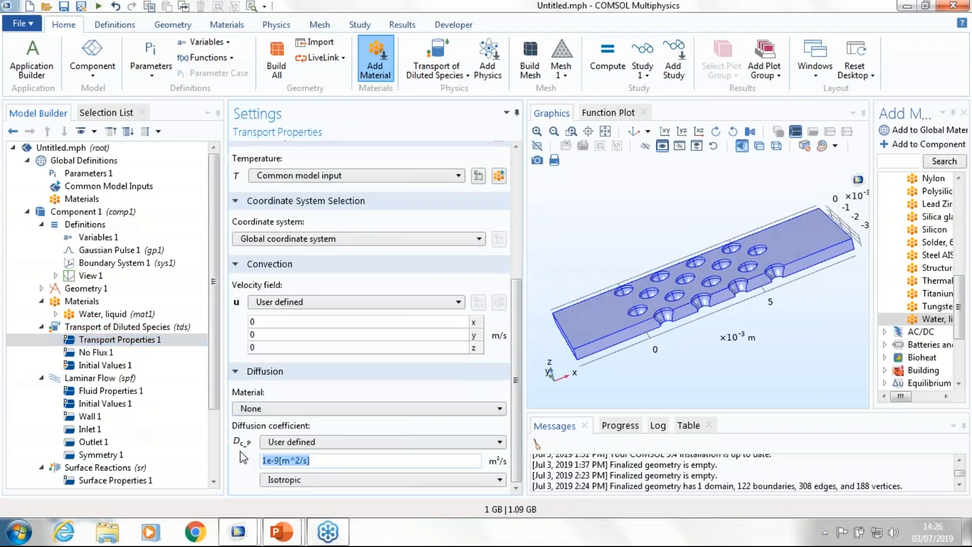
type("D")
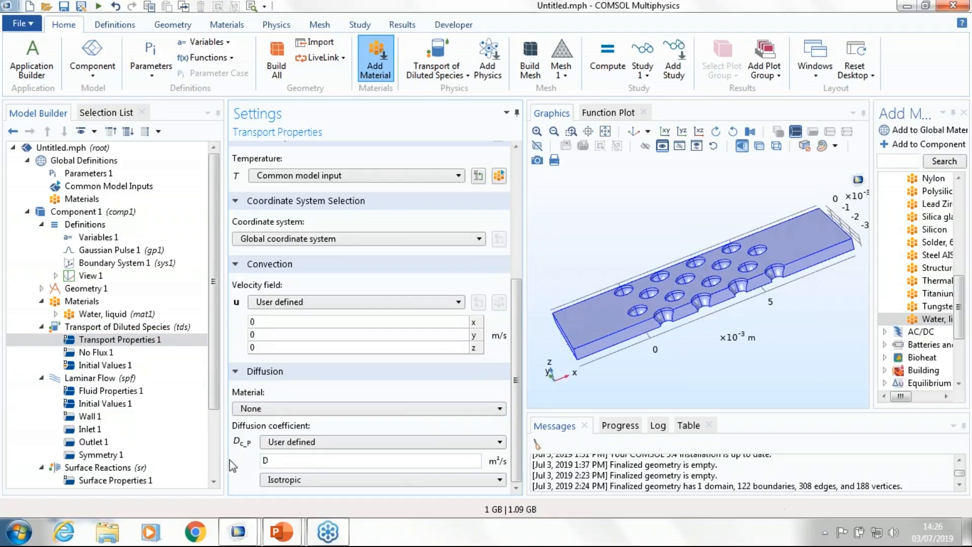
left_click(300, 302)
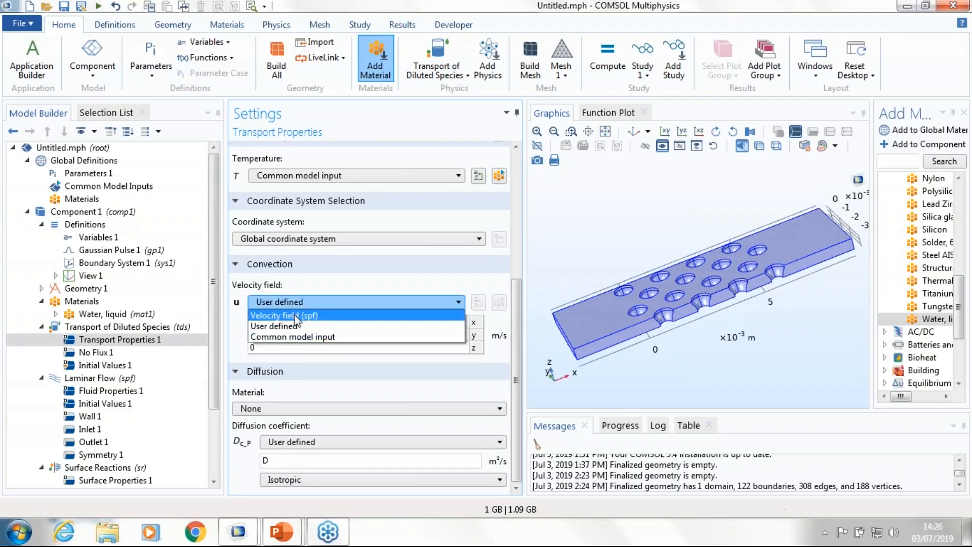
left_click(294, 315)
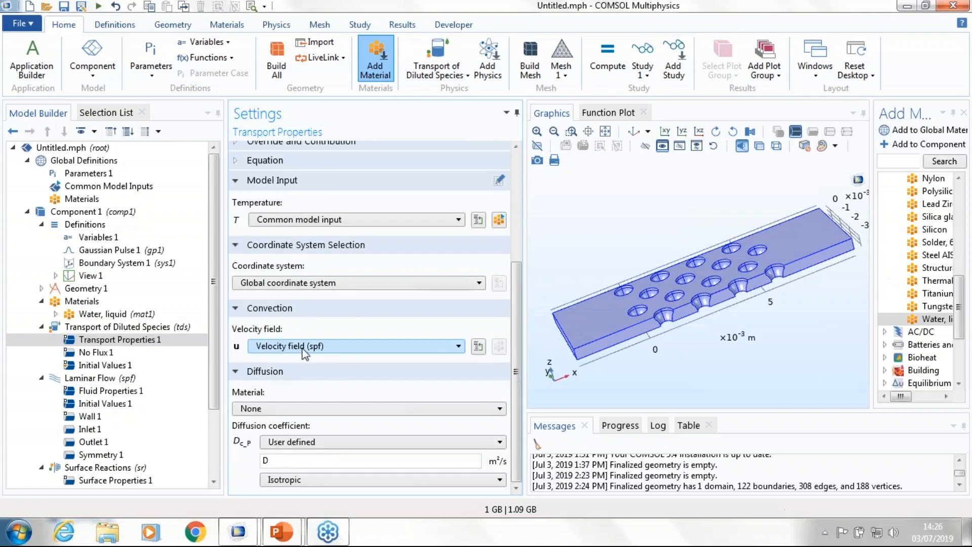
Step: Add a Flow Coupling multiphysics node from Laminar Flow to Transport of Diluted Species and check the velocity field in Transport Properties
scroll(86, 430, "down", 2)
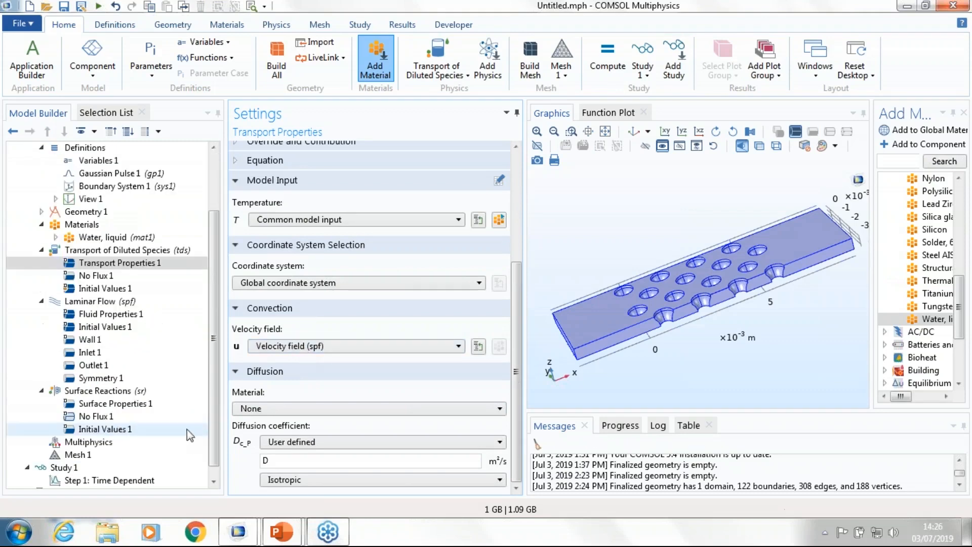
right_click(86, 442)
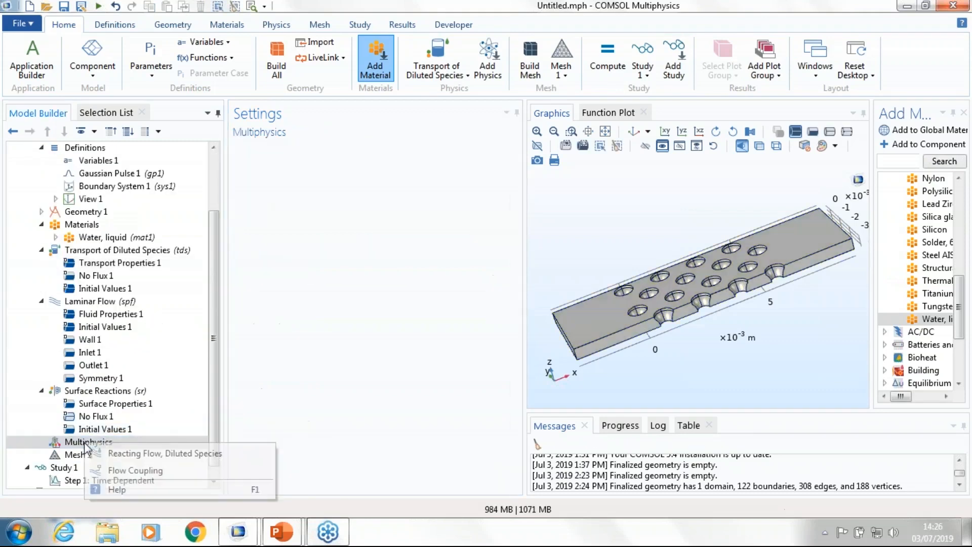
left_click(141, 475)
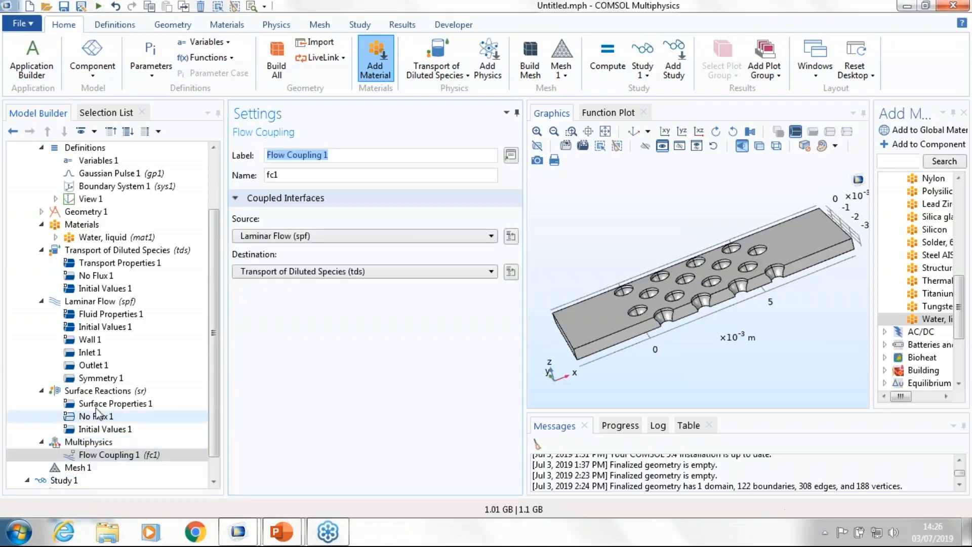
left_click(106, 250)
left_click(135, 263)
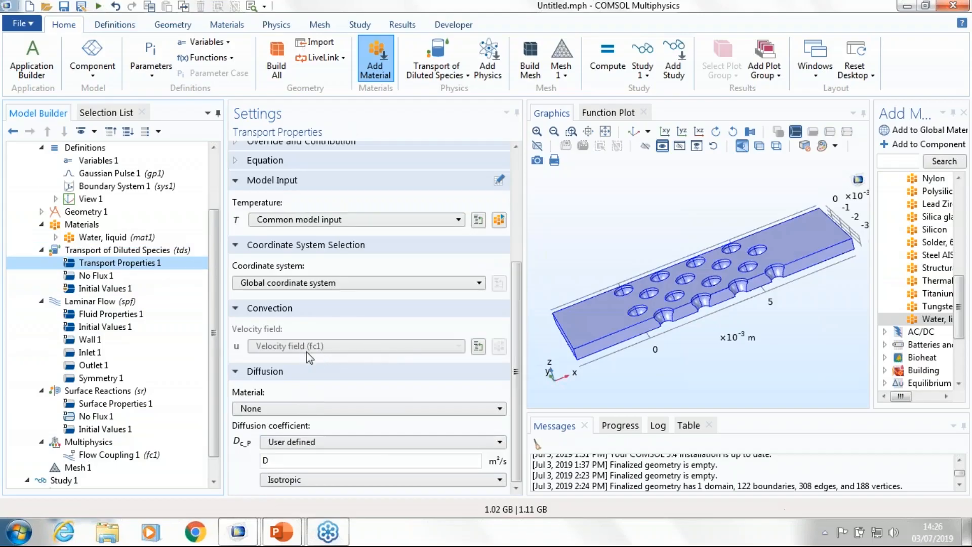
Step: Add a Flux condition to Transport of Diluted Species with species c_P enabled and a general inward flux of (-r_ads+r_des)
scroll(106, 303, "down", 1)
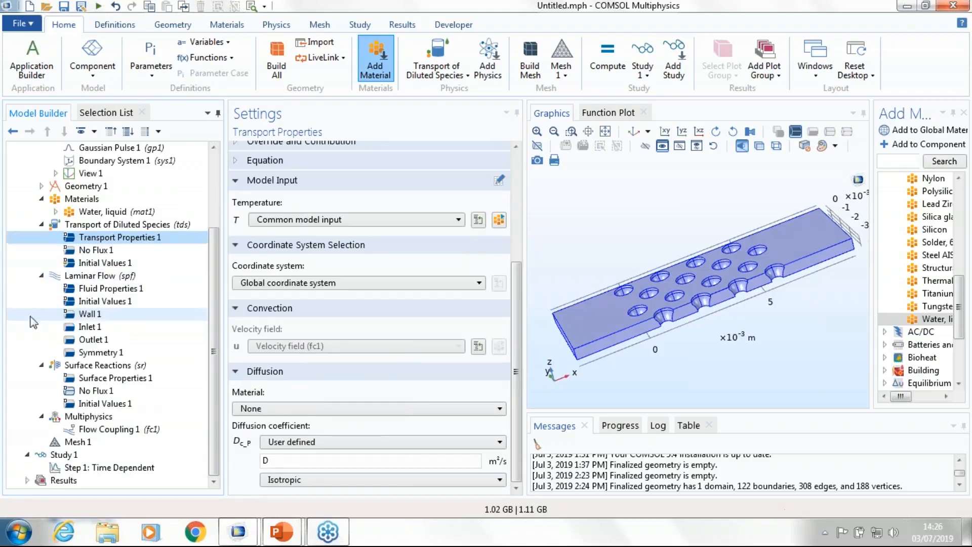
right_click(85, 226)
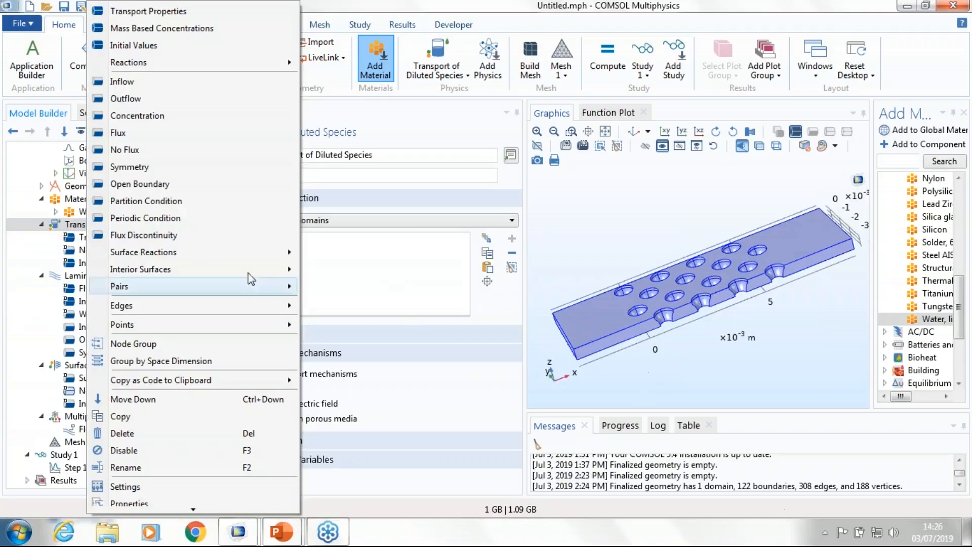
left_click(129, 134)
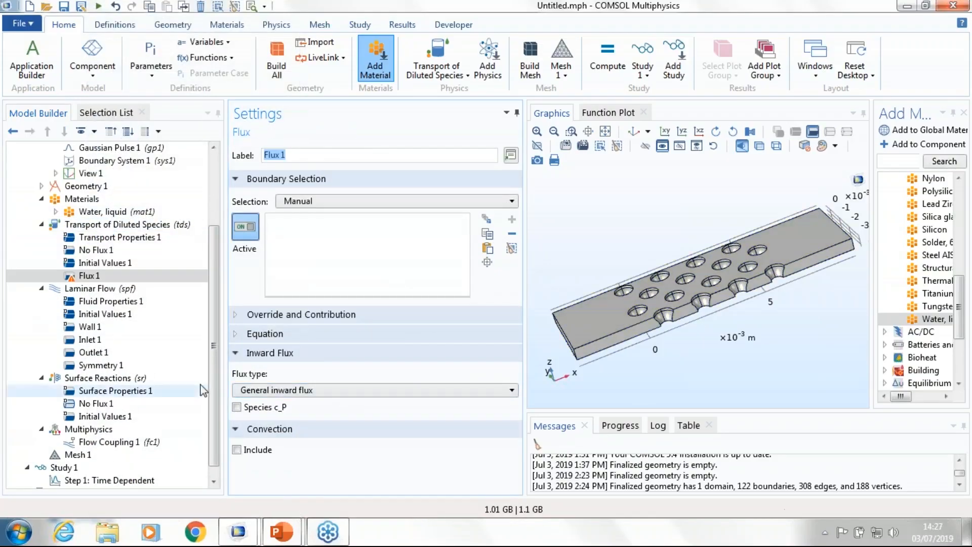
left_click(236, 407)
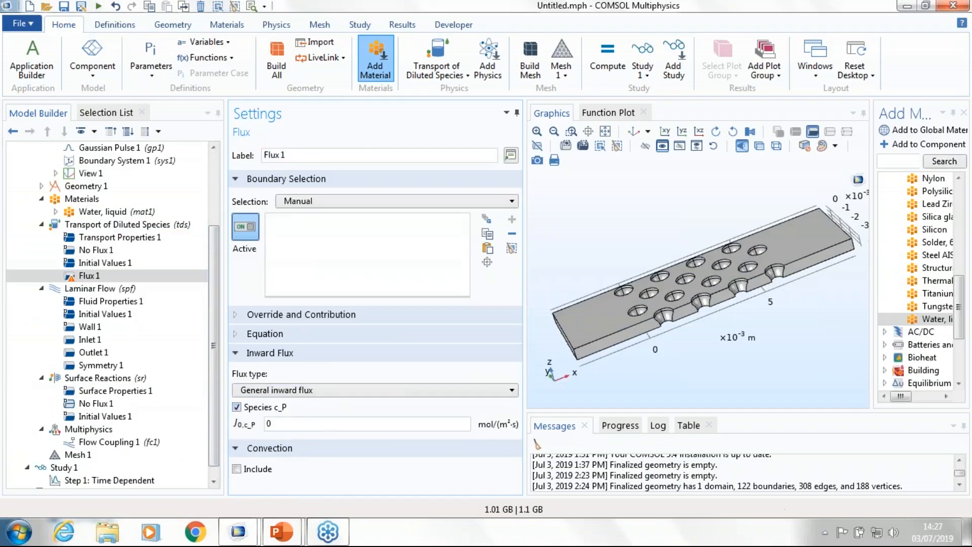
double_click(296, 419)
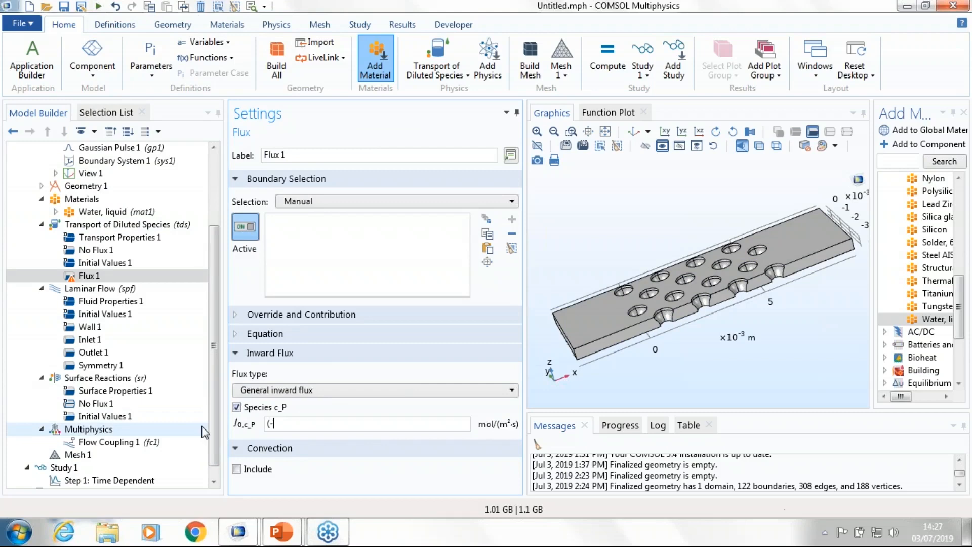
type("(-r_ads+r_des")
Step: Assign the flux condition to the predefined Reacting surface selection and inspect the selected pillar surfaces
left_click(330, 200)
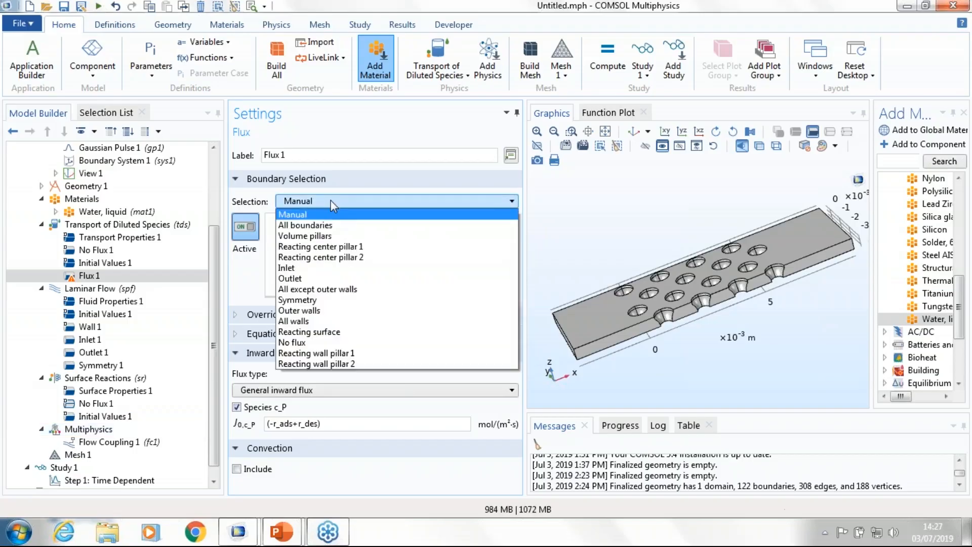
left_click(329, 331)
scroll(804, 354, "up", 5)
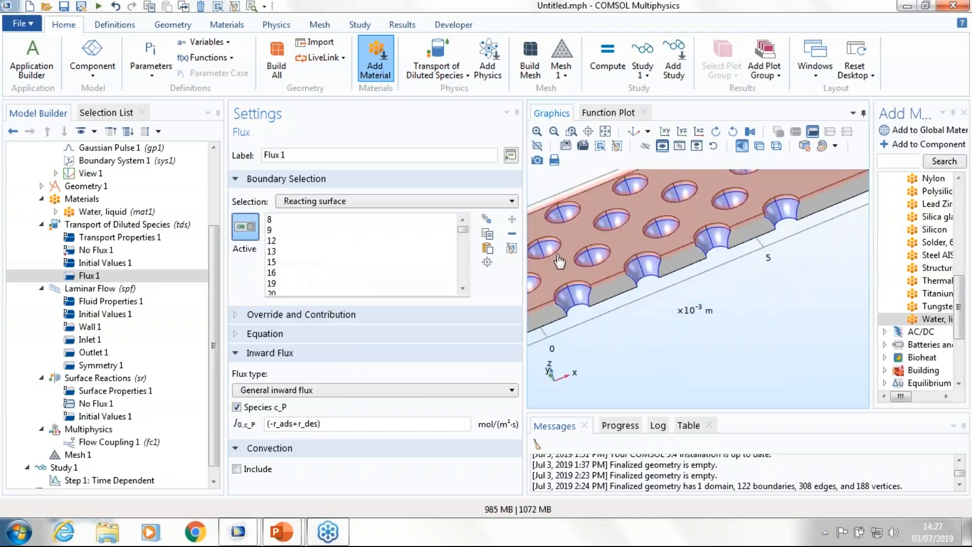
left_click_drag(658, 334, 750, 351)
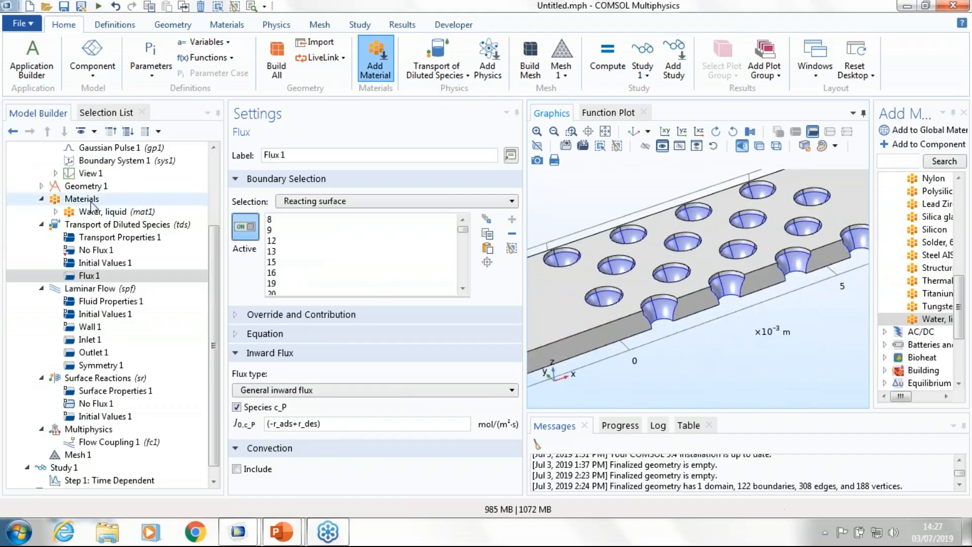
Step: Add an Inflow condition for the diluted species on boundary 1 with concentration c0, and check c0's expression among the component variables
left_click_drag(589, 217, 770, 149)
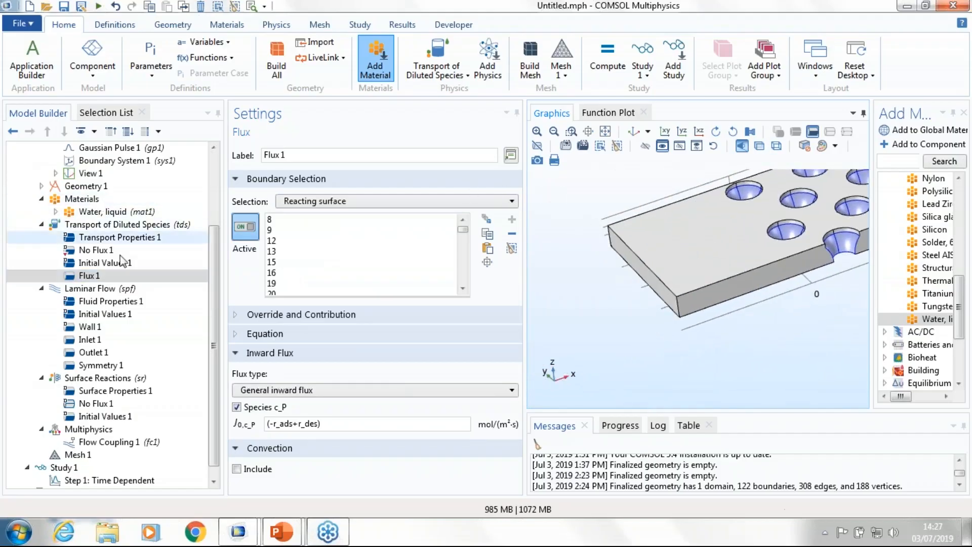
left_click_drag(641, 288, 560, 384)
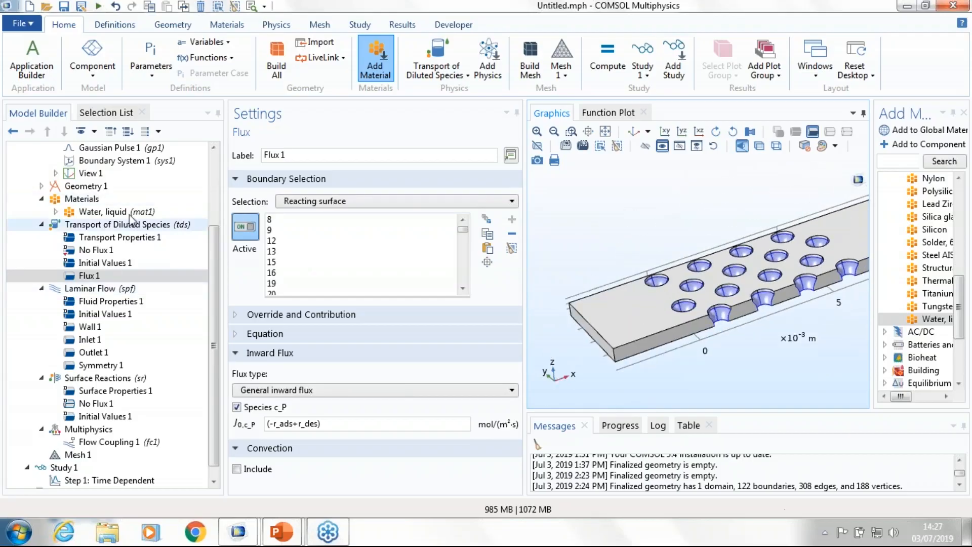
right_click(106, 226)
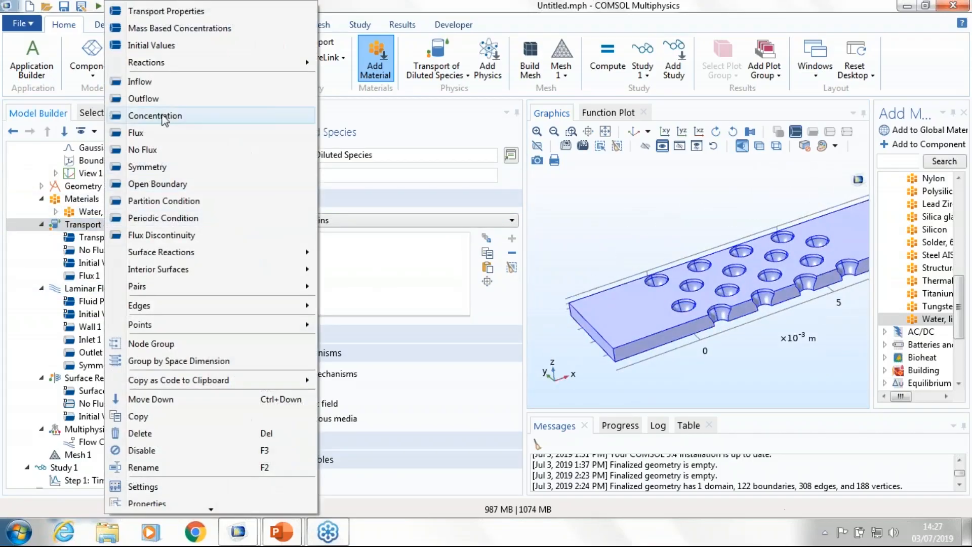
left_click(139, 81)
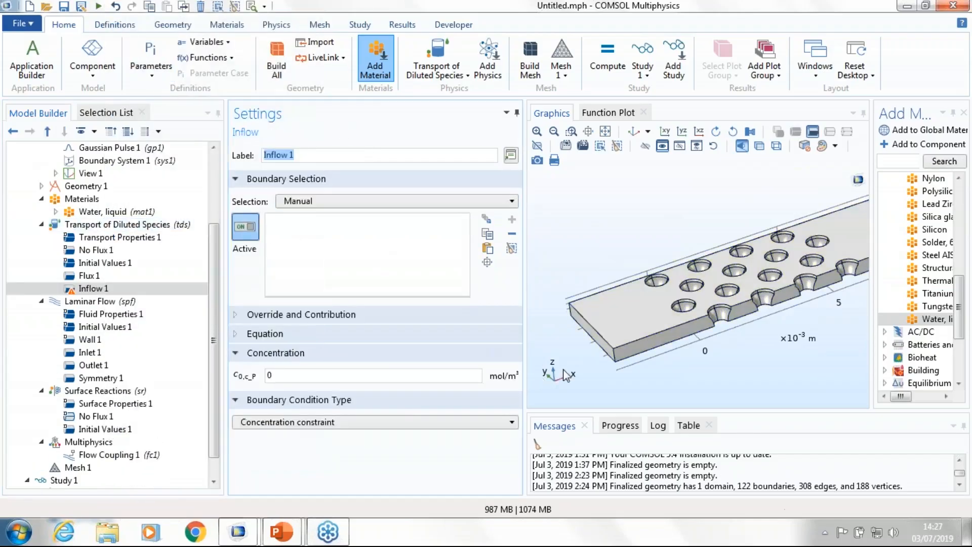
left_click(591, 334)
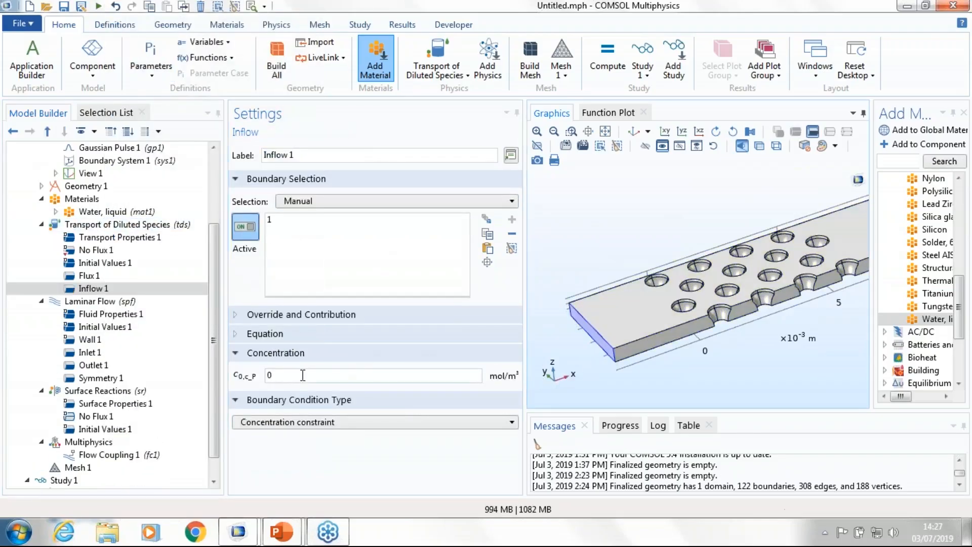
left_click_drag(305, 373, 192, 365)
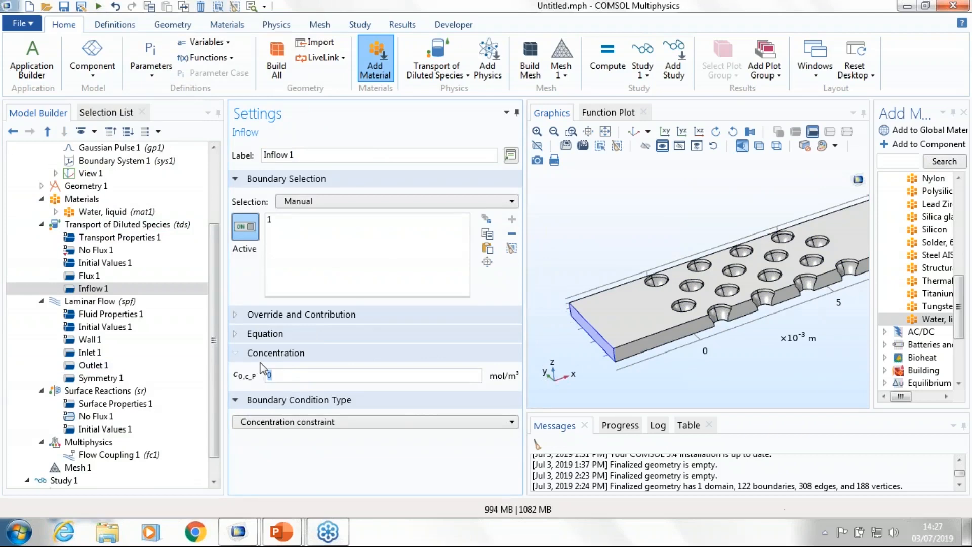
type("c0")
scroll(96, 234, "up", 3)
left_click(95, 237)
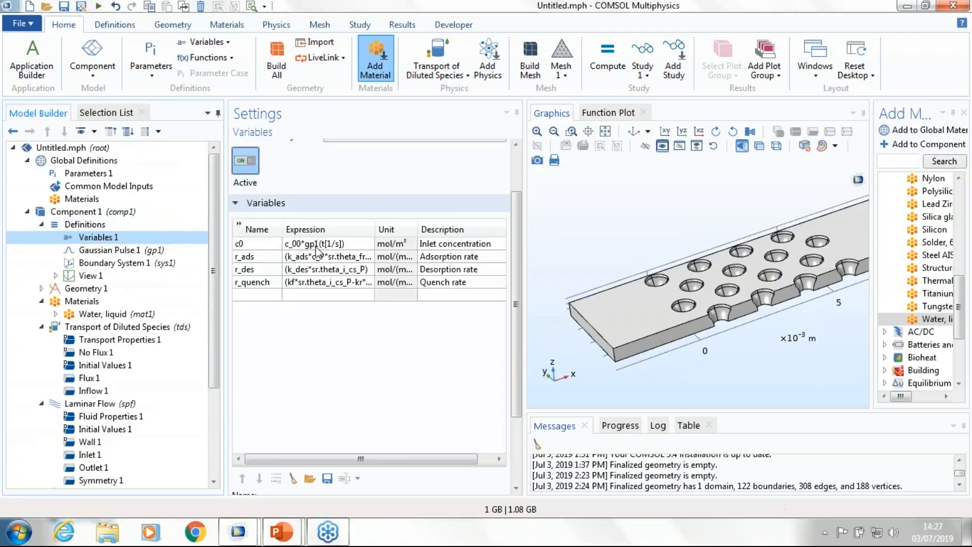
scroll(111, 377, "down", 1)
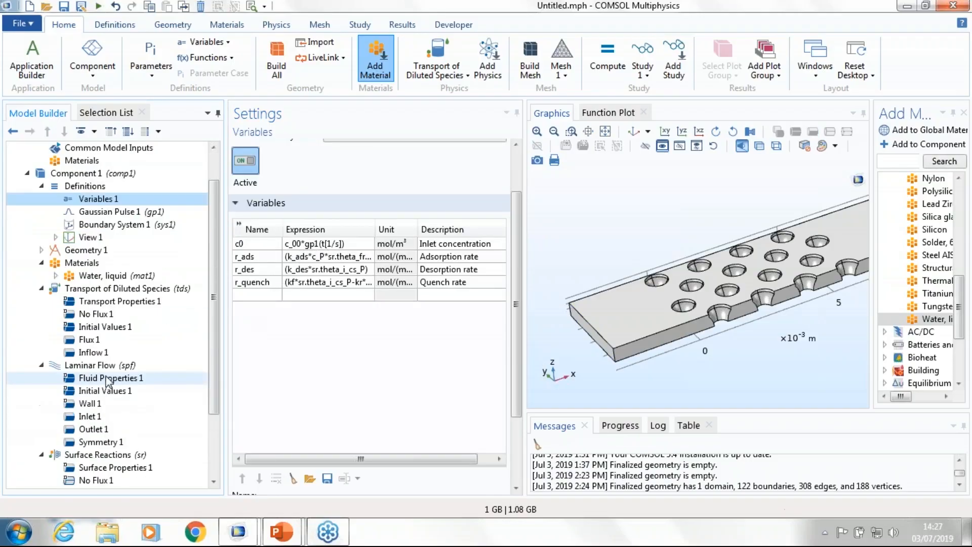
left_click(101, 352)
Step: Add an Outflow condition to Transport of Diluted Species on boundary 122, the end face opposite the inflow
right_click(116, 290)
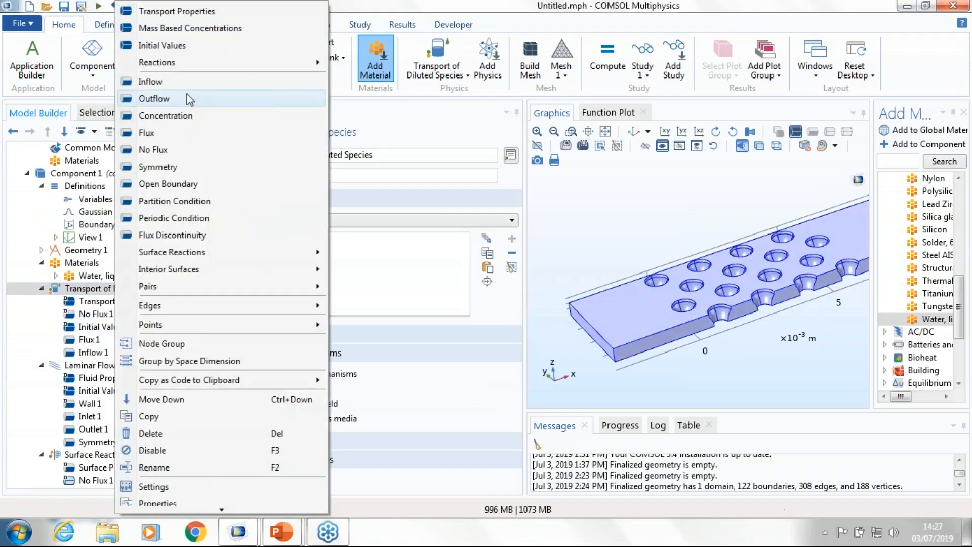
left_click(188, 99)
left_click_drag(676, 249, 867, 355)
left_click(794, 299)
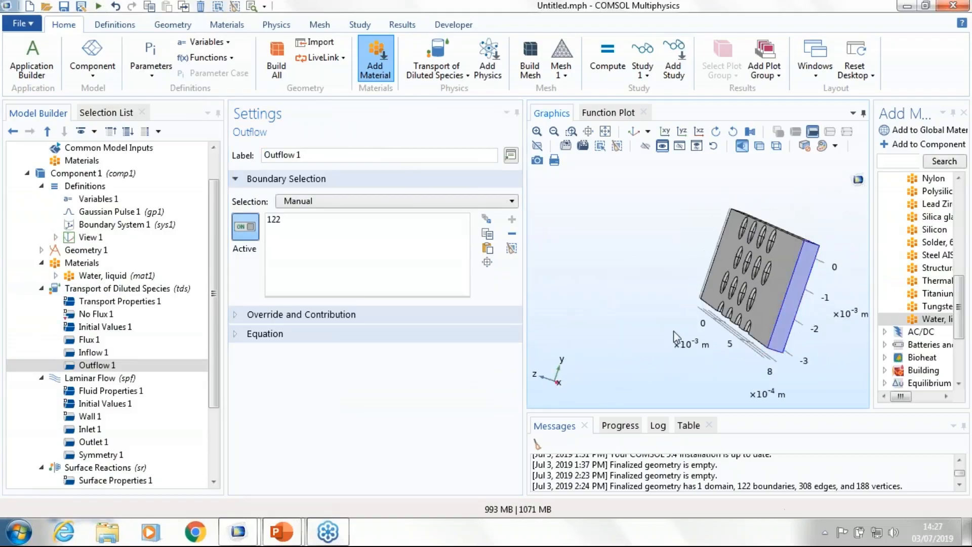
left_click_drag(676, 332, 785, 205)
left_click_drag(661, 279, 640, 205)
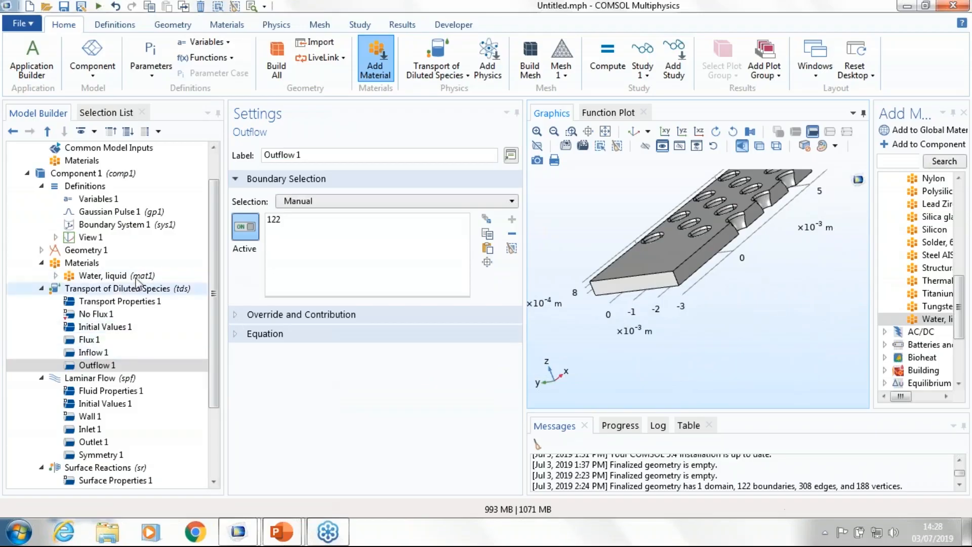
left_click(112, 365)
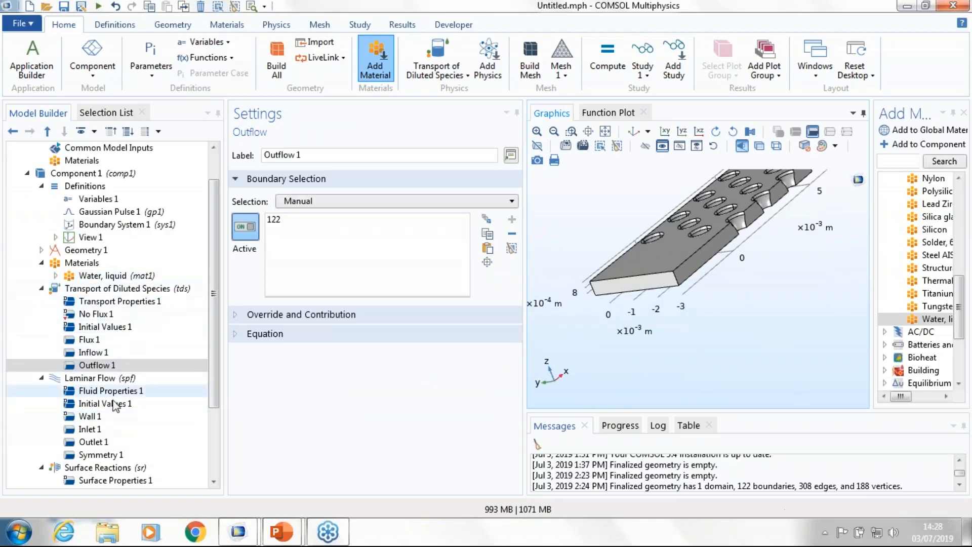
Step: Restrict the Surface Reactions interface to the predefined Reacting surface selection
scroll(213, 394, "down", 2)
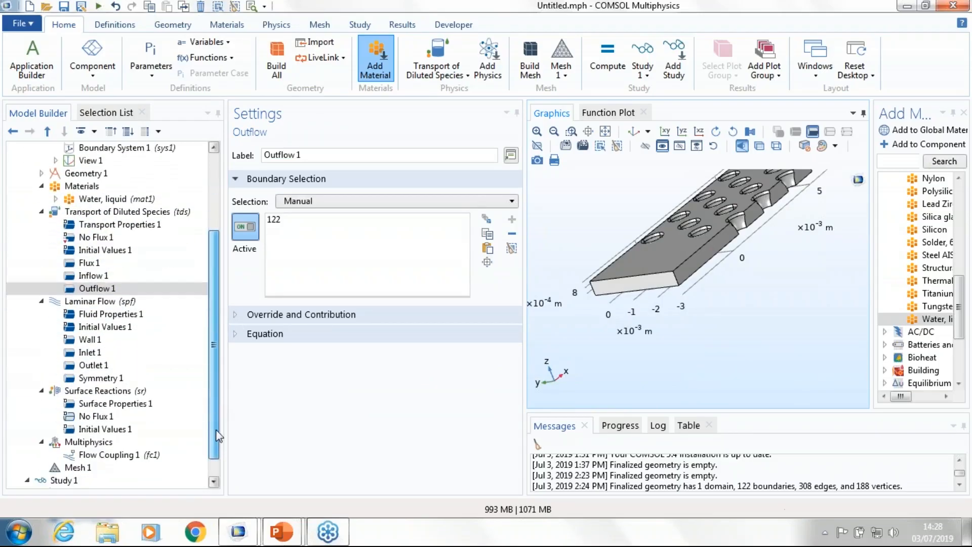
left_click(88, 378)
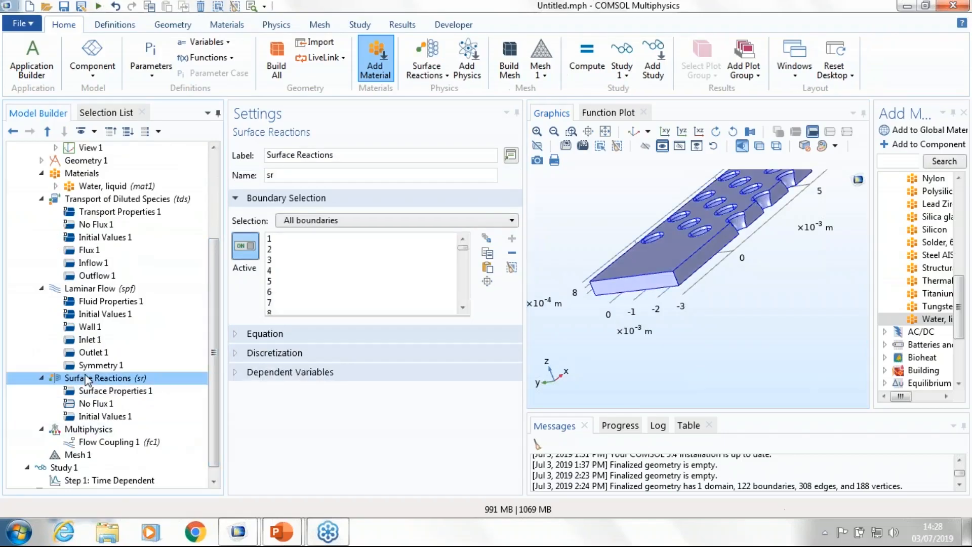
right_click(88, 379)
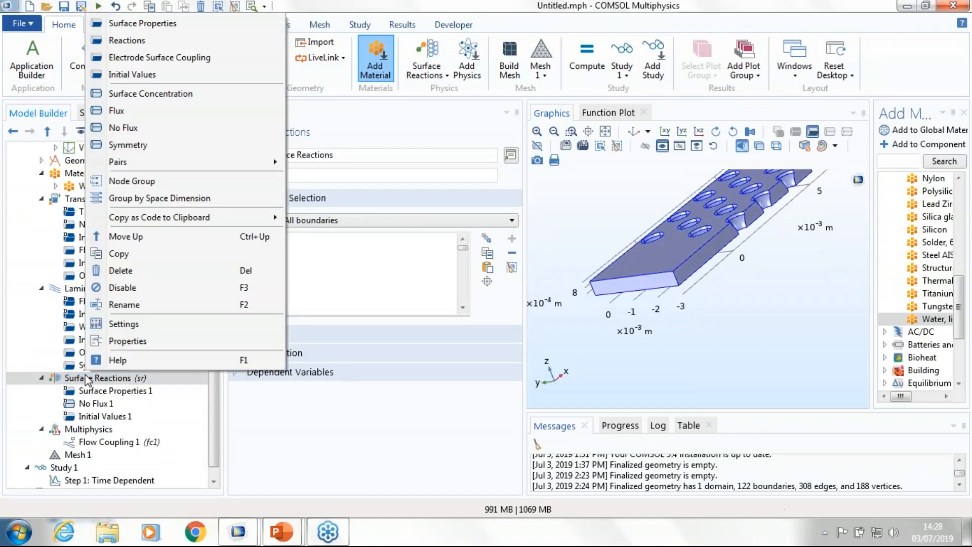
left_click(404, 221)
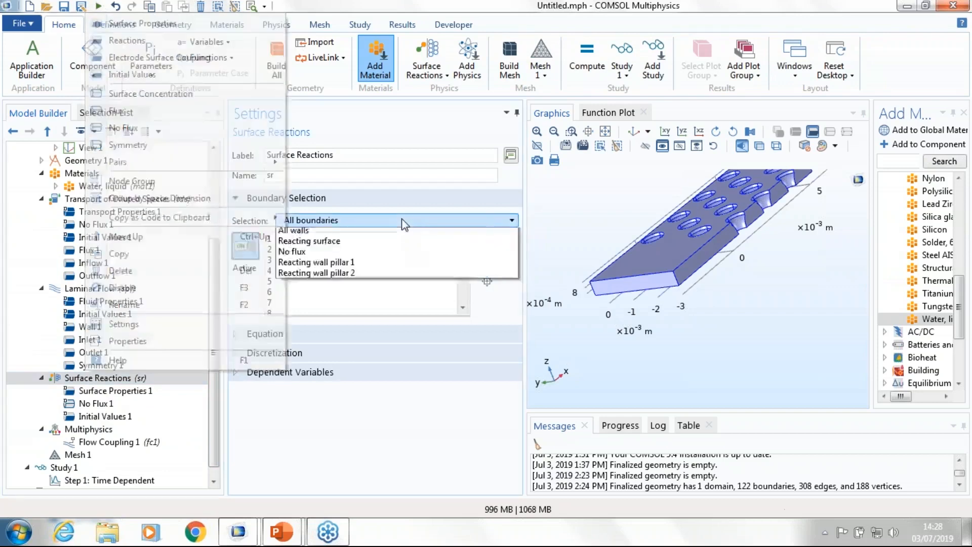
left_click(317, 351)
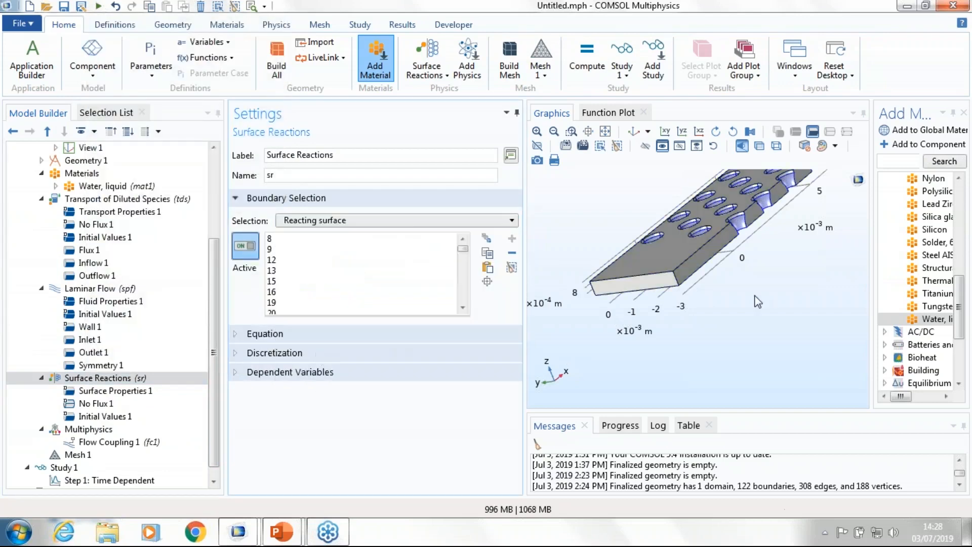
Step: Add a Reactions feature to the Surface Reactions interface and open its settings
scroll(696, 398, "up", 2)
left_click_drag(696, 399, 683, 362)
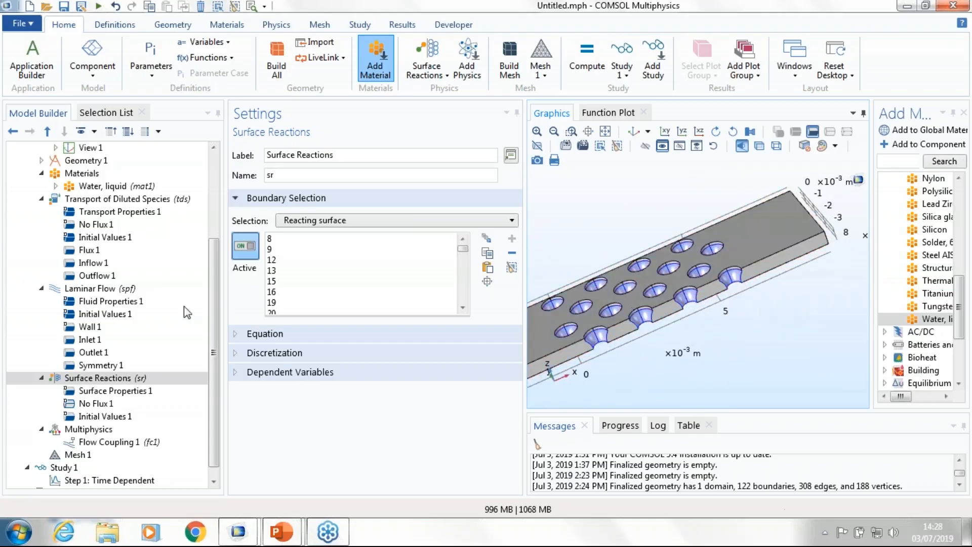
left_click(106, 379)
right_click(105, 378)
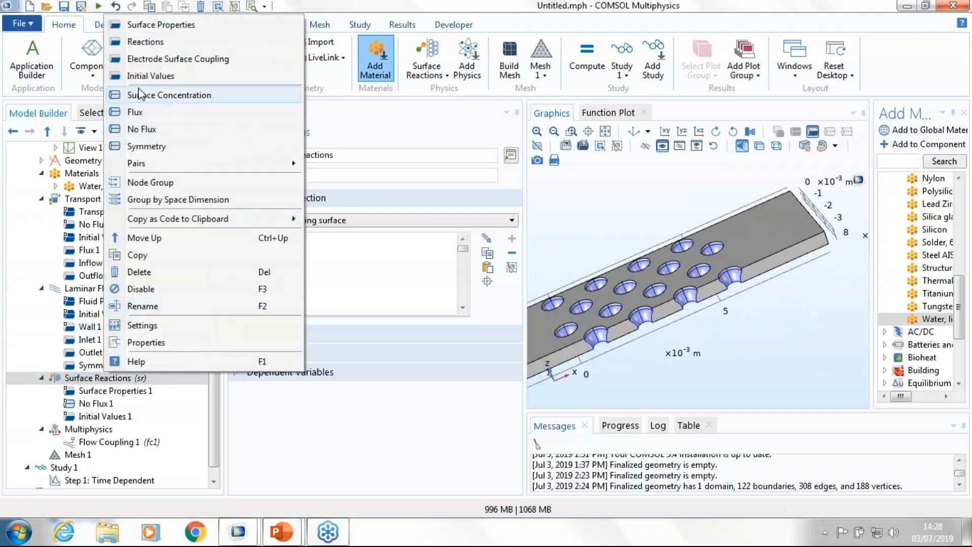
left_click(146, 42)
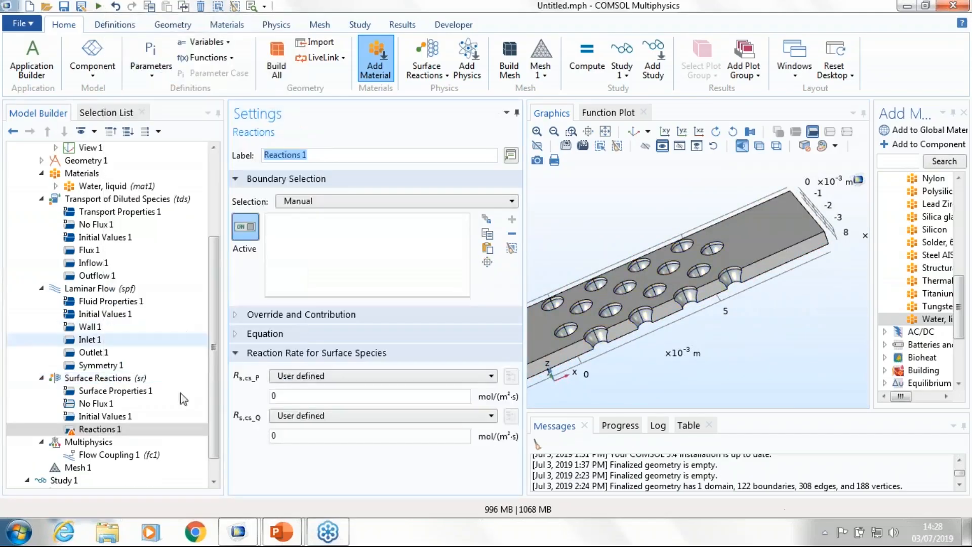
right_click(93, 378)
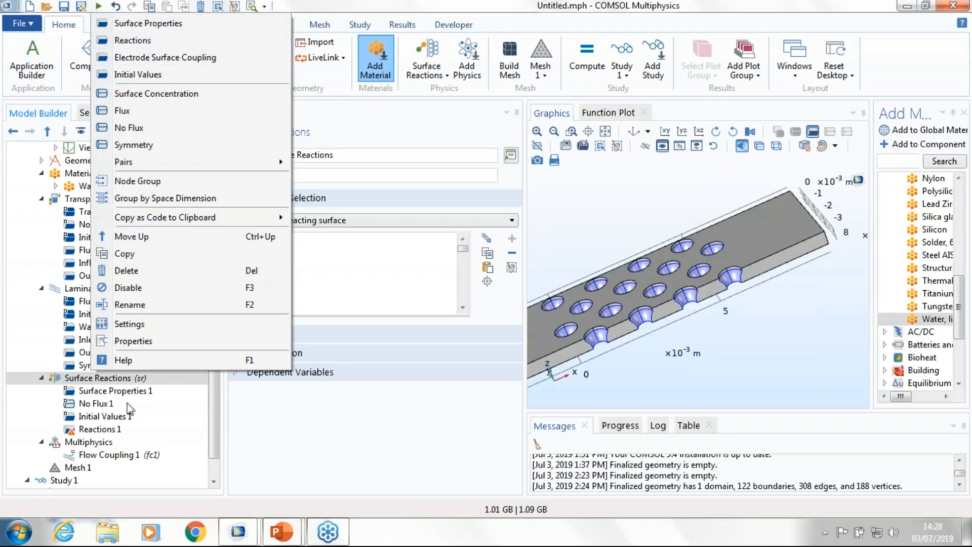
left_click(98, 429)
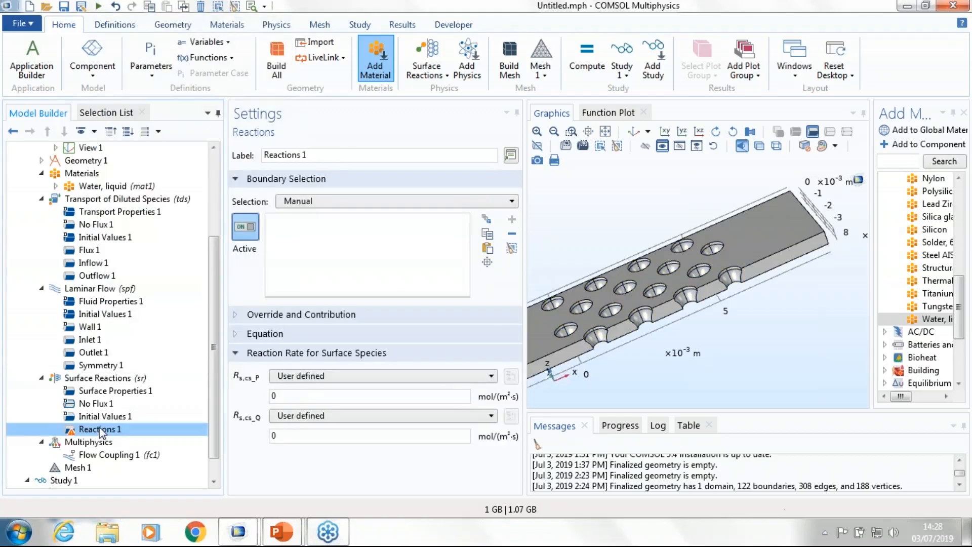
Step: Set the surface reaction rates to r_ads-r_des-r_quench for cs_P and r_quench for cs_Q, and apply them to the Reacting surface selection
left_click(305, 396)
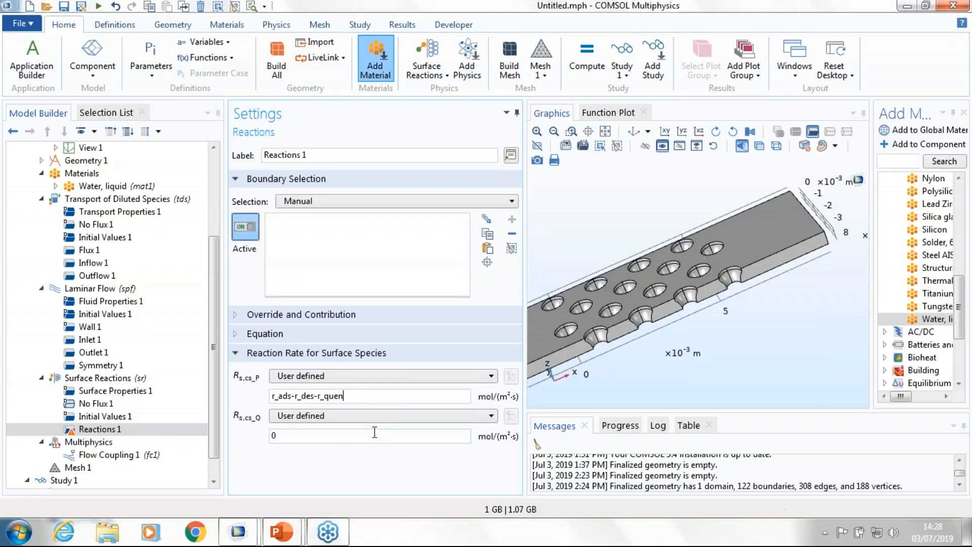
left_click_drag(353, 432, 260, 443)
type("r_")
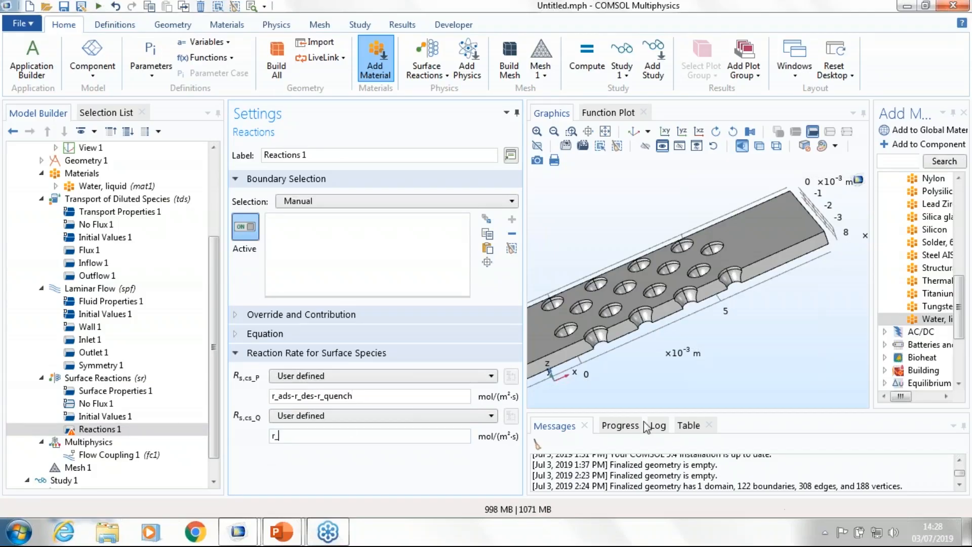
type("quench")
left_click(439, 202)
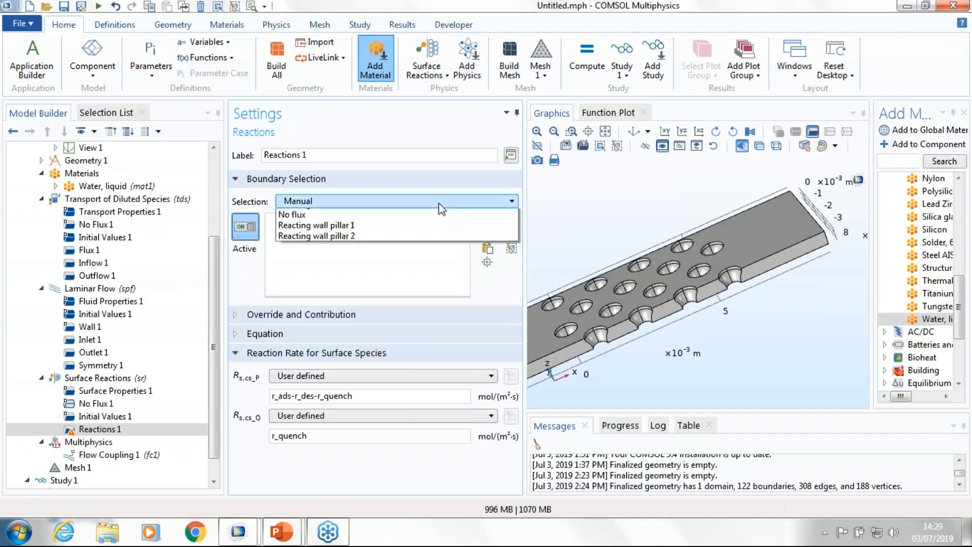
left_click(311, 332)
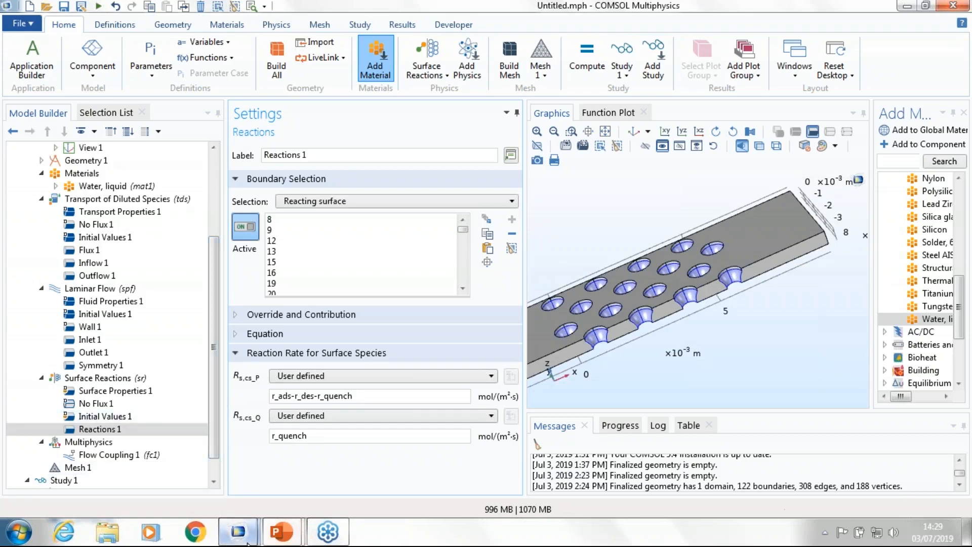
Step: Switch to the solved biosensor_design.mph model and review which physics its Stationary and Time Dependent study steps solve for
mouse_move(248, 542)
left_click(172, 448)
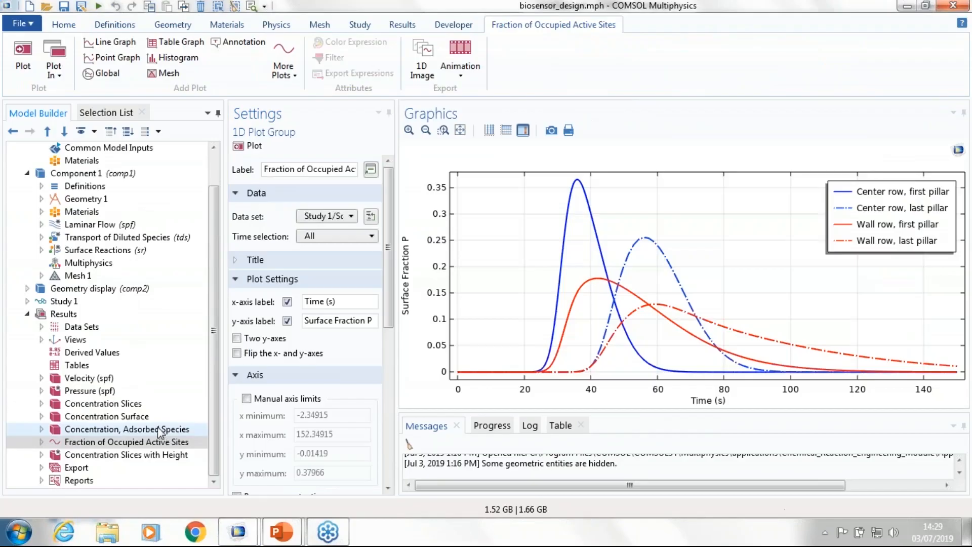
left_click(27, 301)
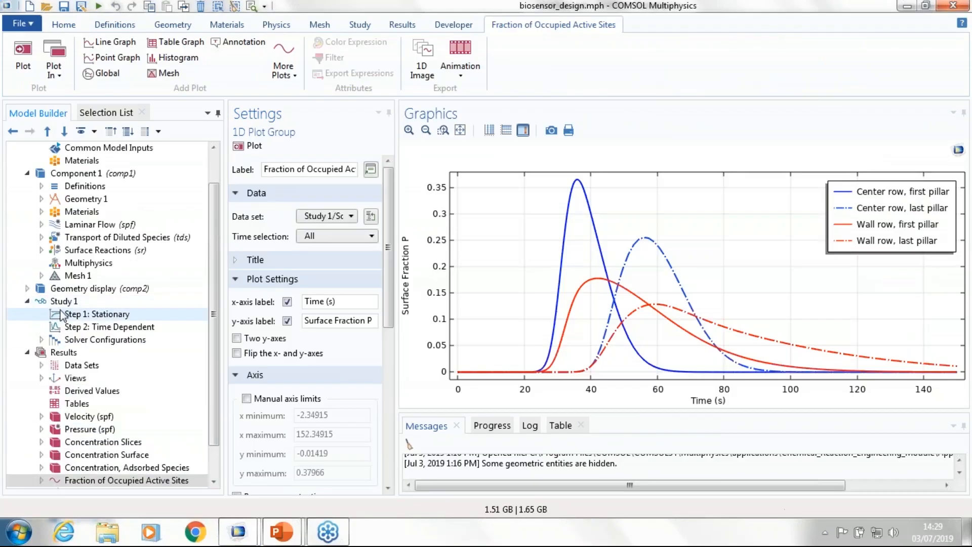
left_click(74, 314)
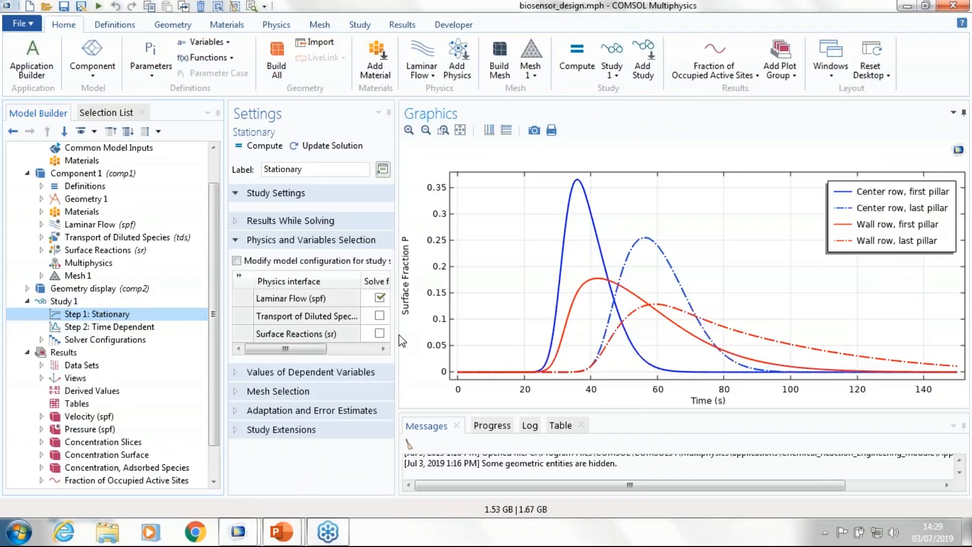
left_click_drag(399, 335, 516, 336)
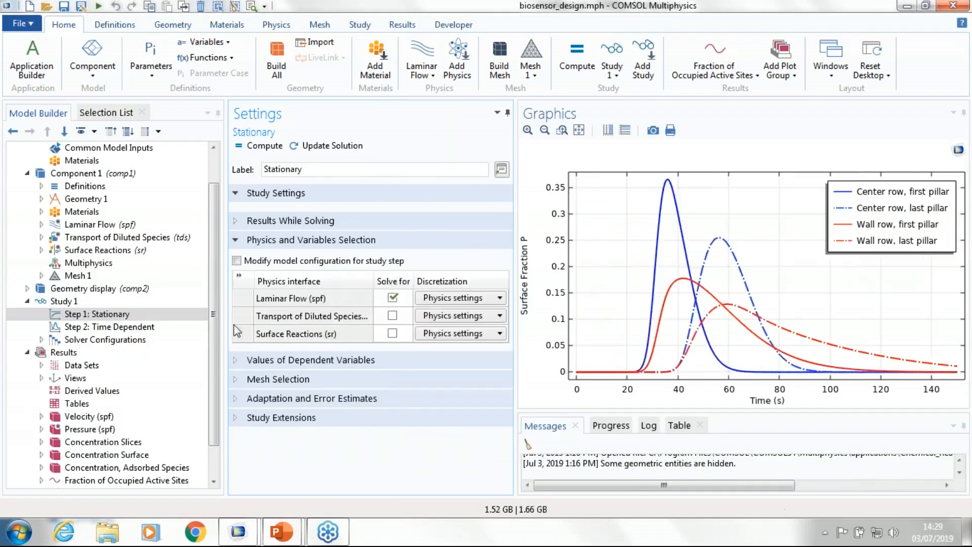
left_click(182, 327)
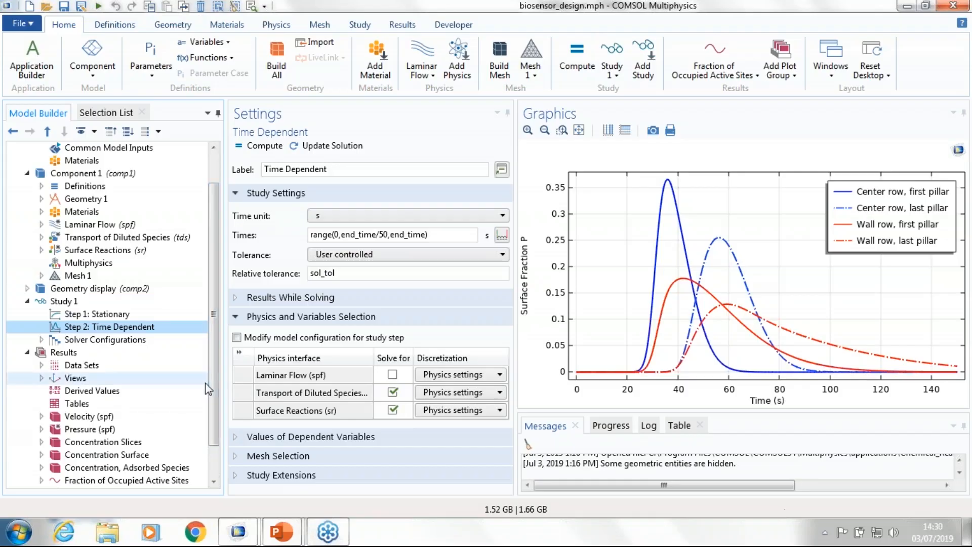
Step: Inspect the Velocity result plot from above, and view the Pressure contour plot
scroll(148, 338, "down", 1)
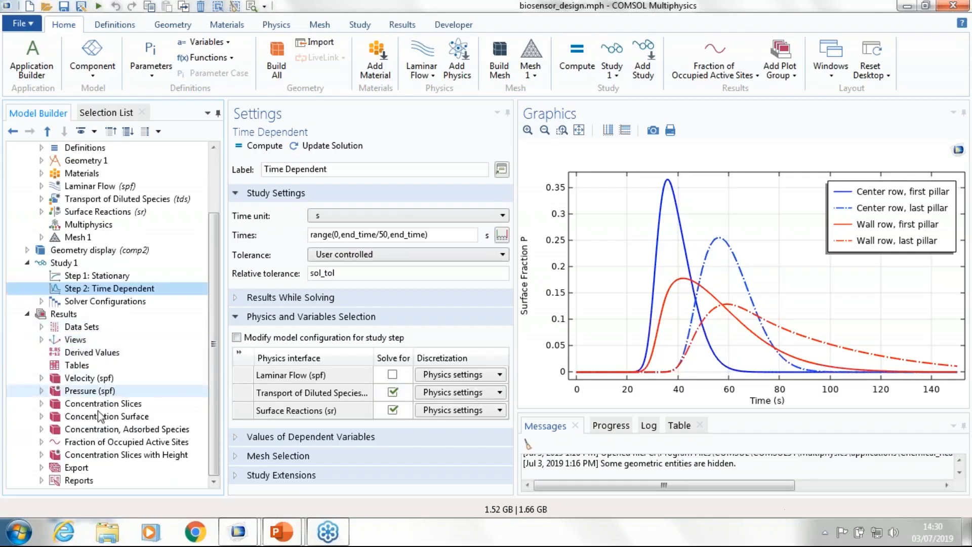
left_click(84, 380)
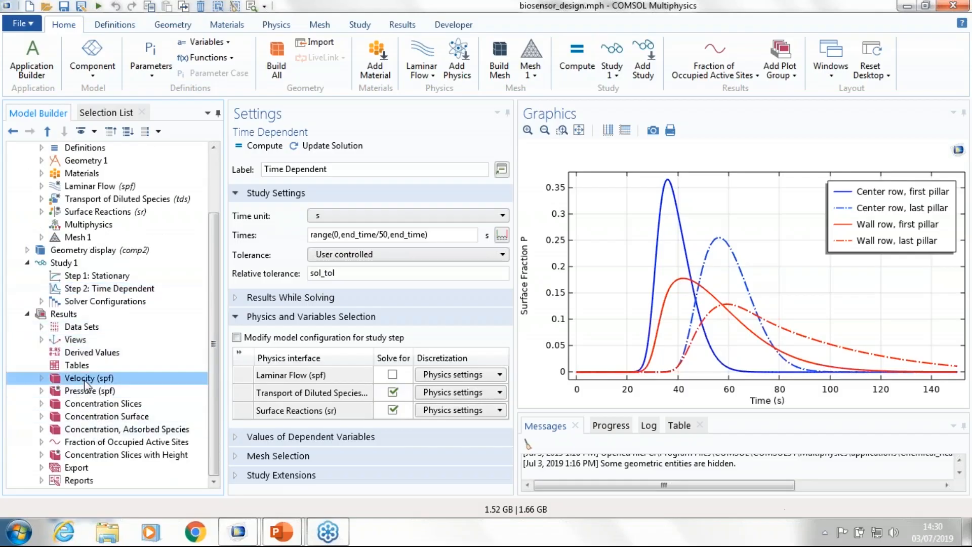
left_click_drag(618, 321, 578, 309)
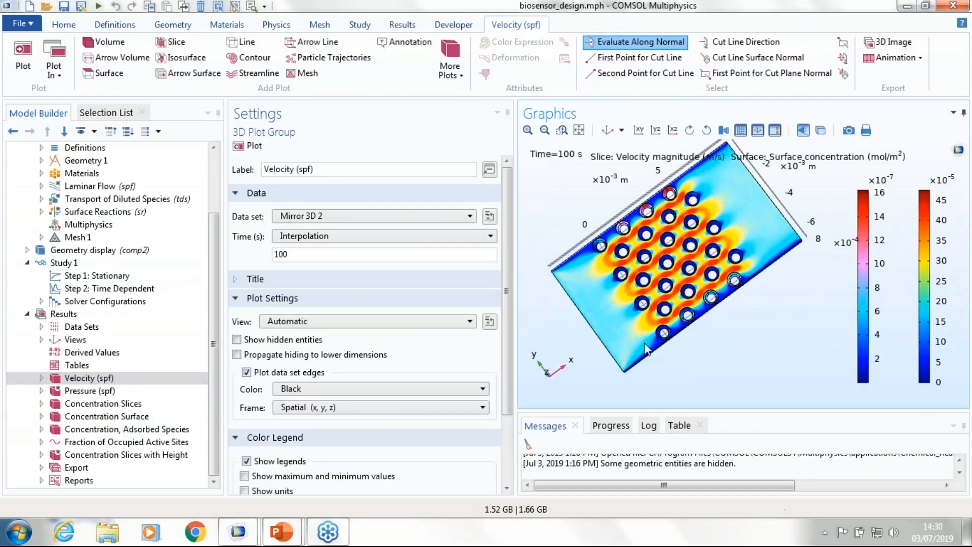
left_click(133, 391)
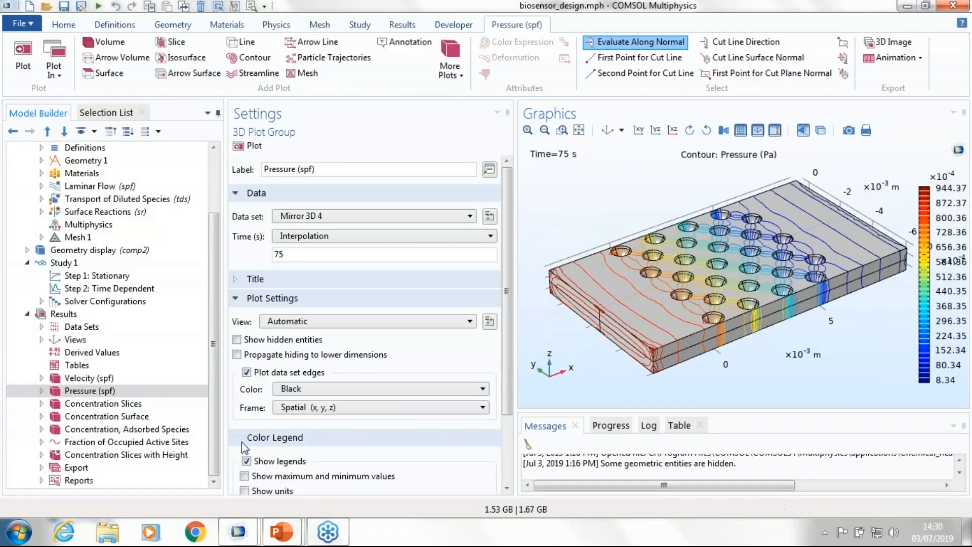
Step: Display the Concentration Surface plot from above and replot it at a time of 50 s
left_click(123, 416)
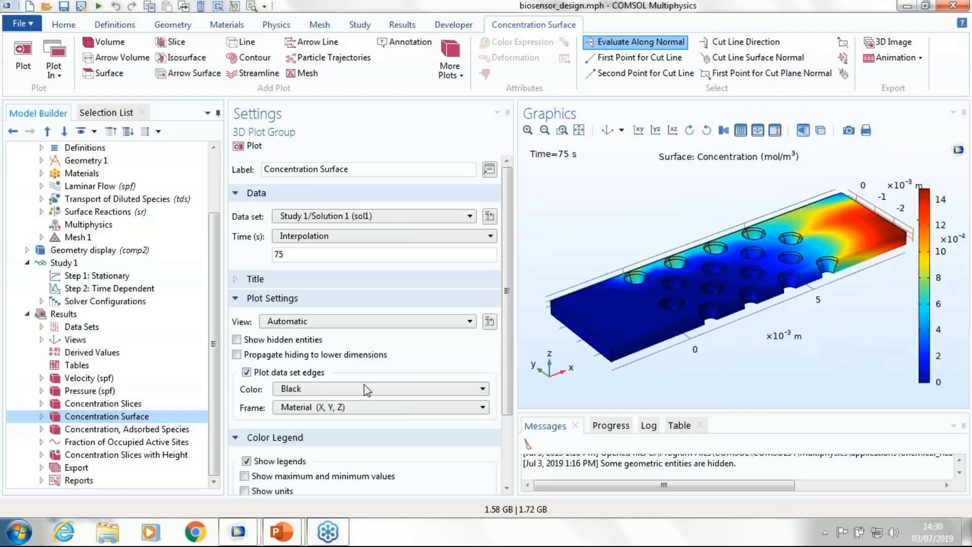
left_click_drag(833, 320, 821, 367)
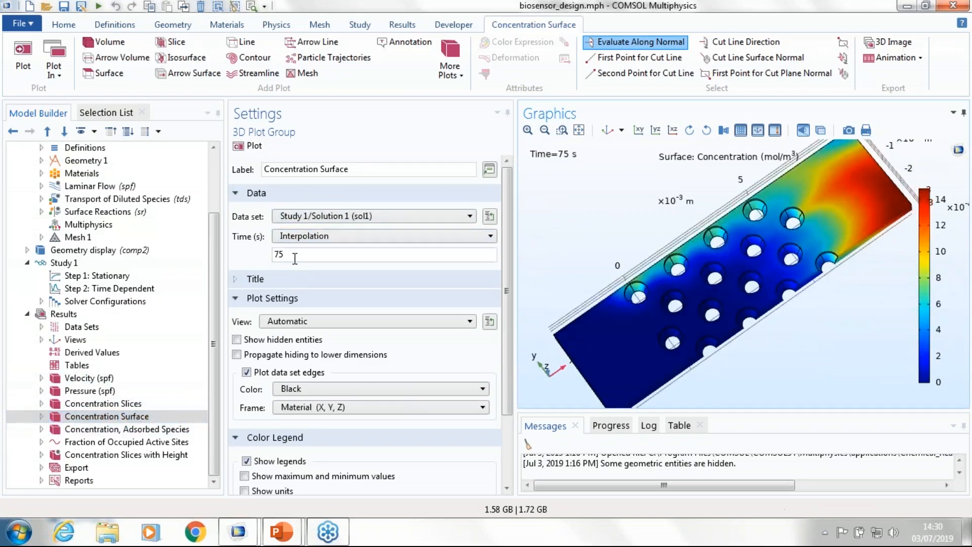
left_click_drag(295, 255, 223, 259)
type("50")
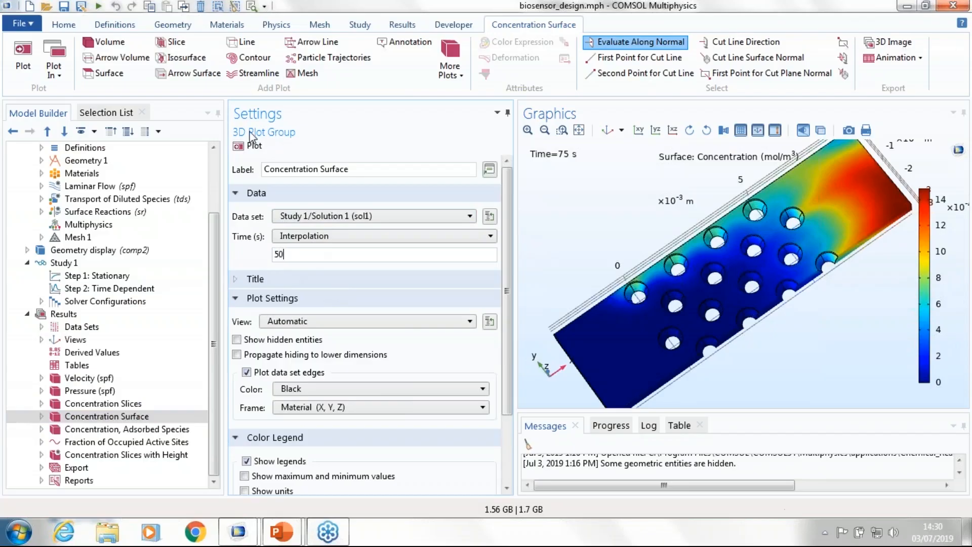
left_click(249, 145)
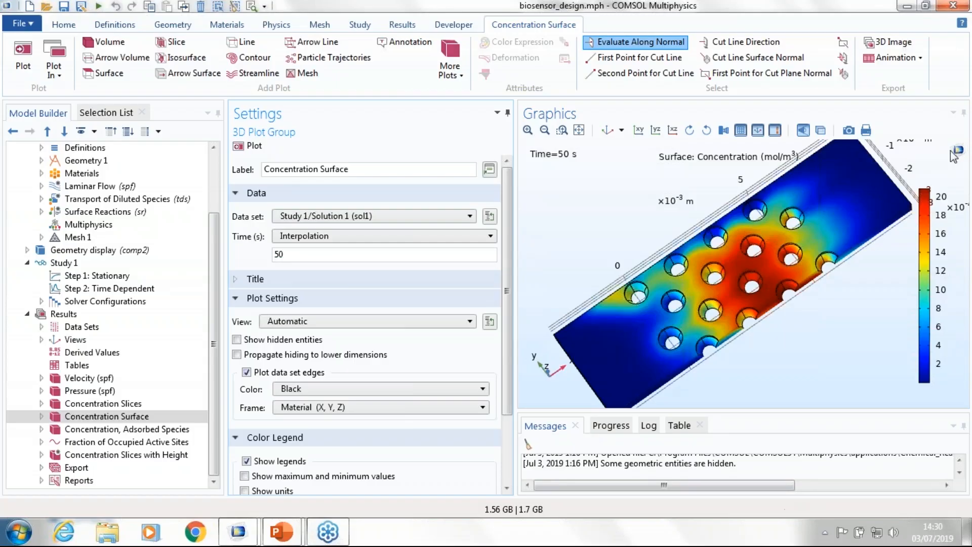
Step: Examine the adsorbed species concentration on the pillars up close and check the expression of its Surface plot
left_click(123, 430)
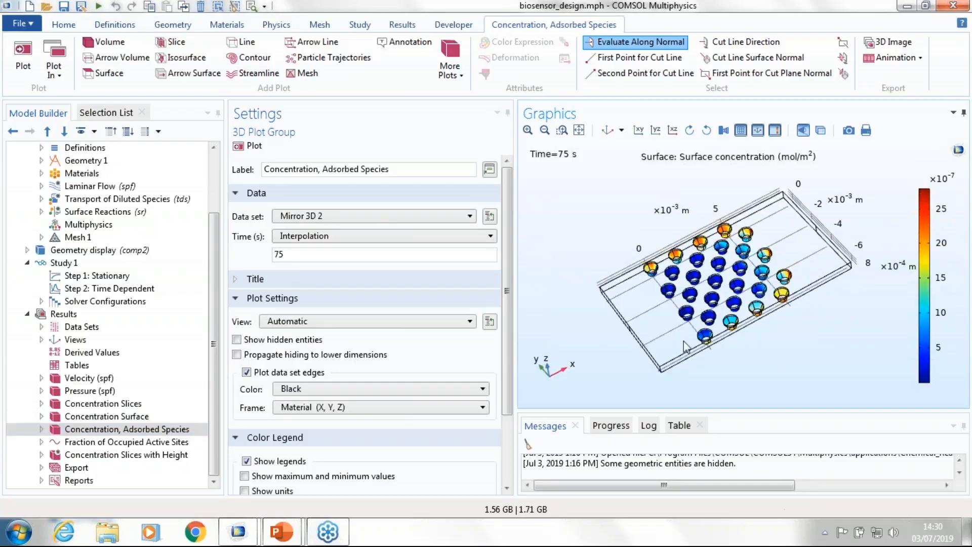
scroll(670, 231, "up", 5)
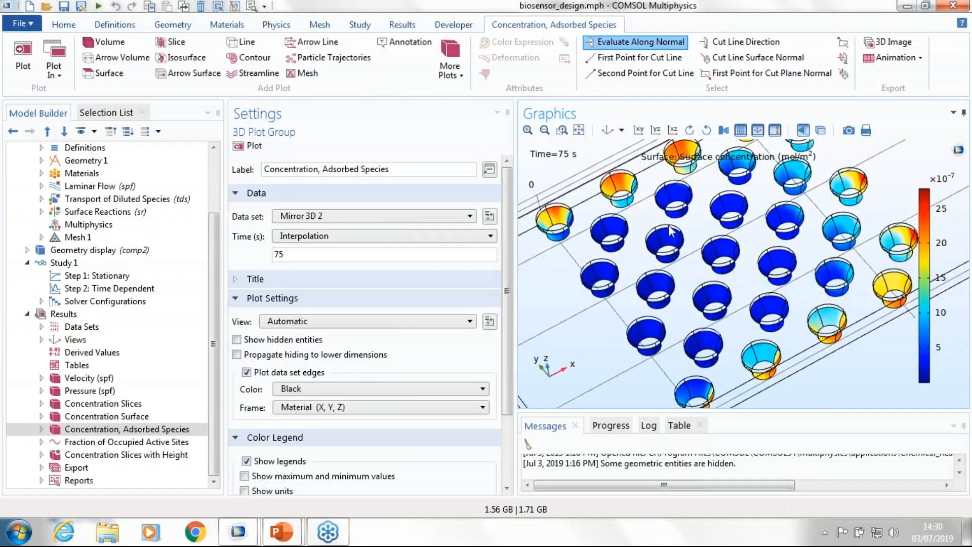
left_click(41, 428)
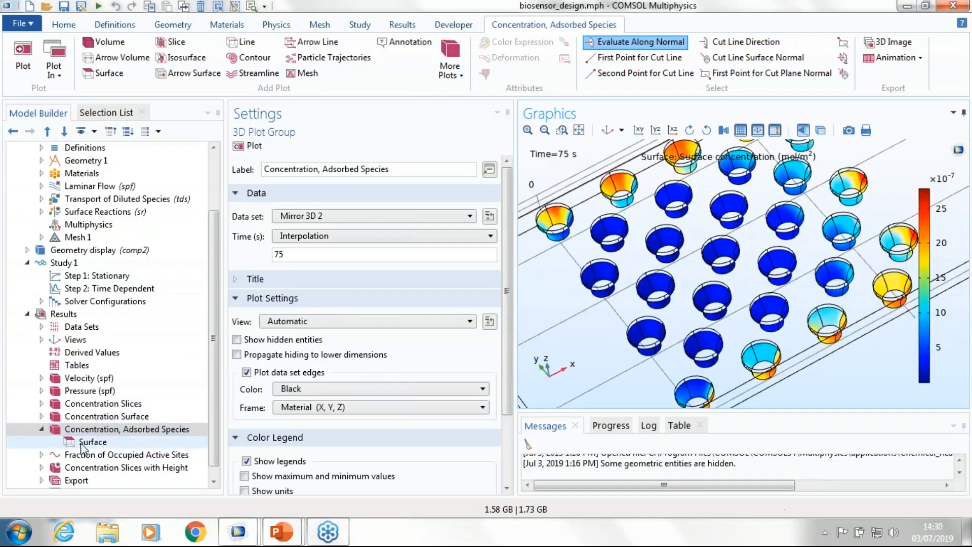
left_click(81, 444)
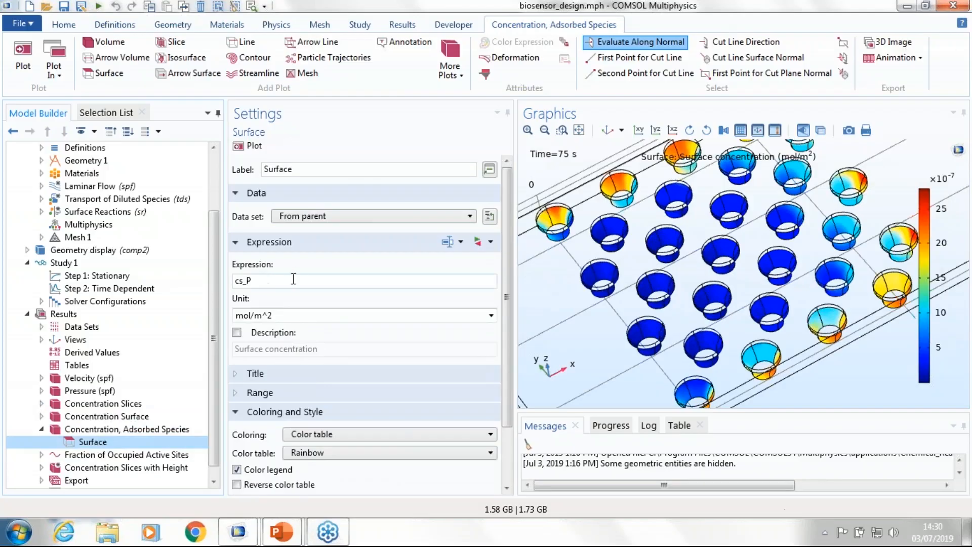
Step: Review the Fraction of Occupied Active Sites graph and inspect the pillar surfaces used by the ave_wall_1 average operator
left_click(103, 454)
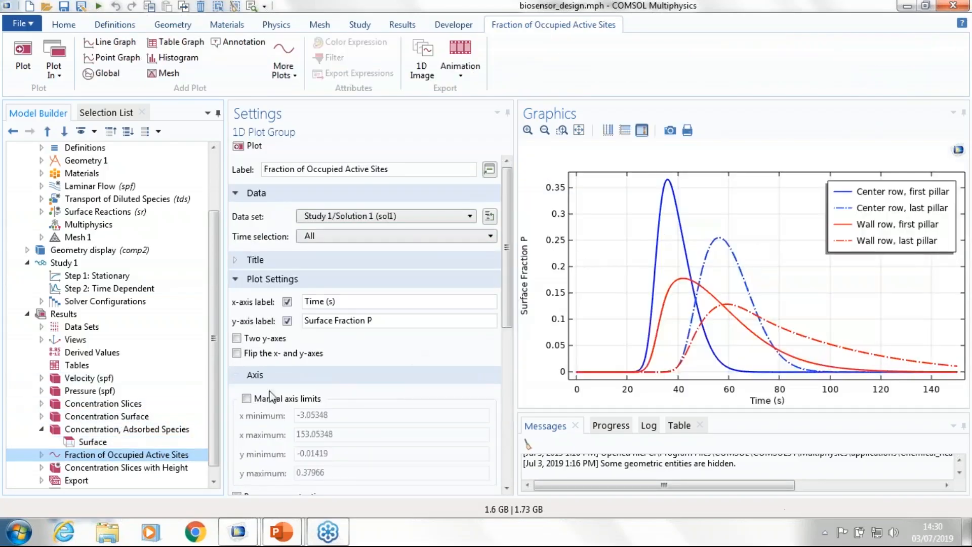
scroll(184, 443, "down", 1)
scroll(76, 384, "up", 3)
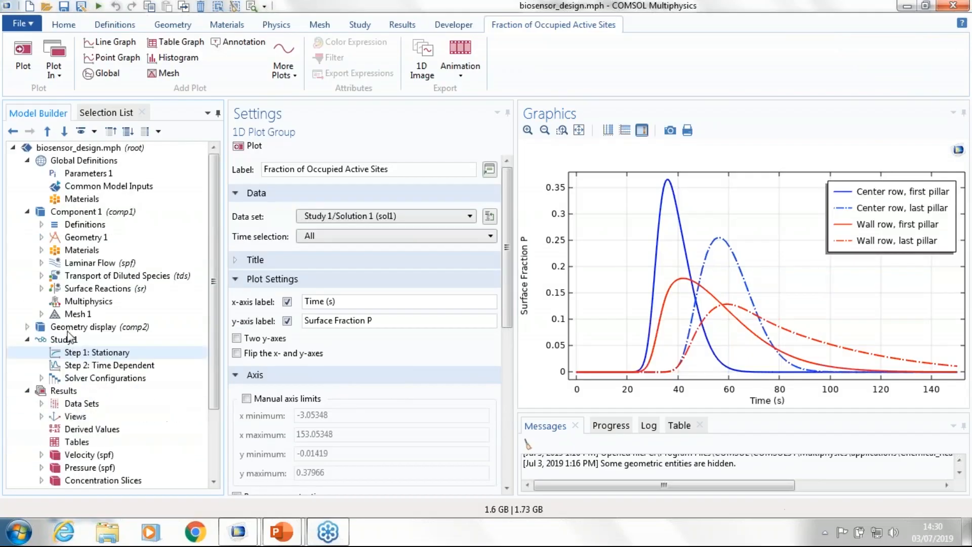
left_click(41, 224)
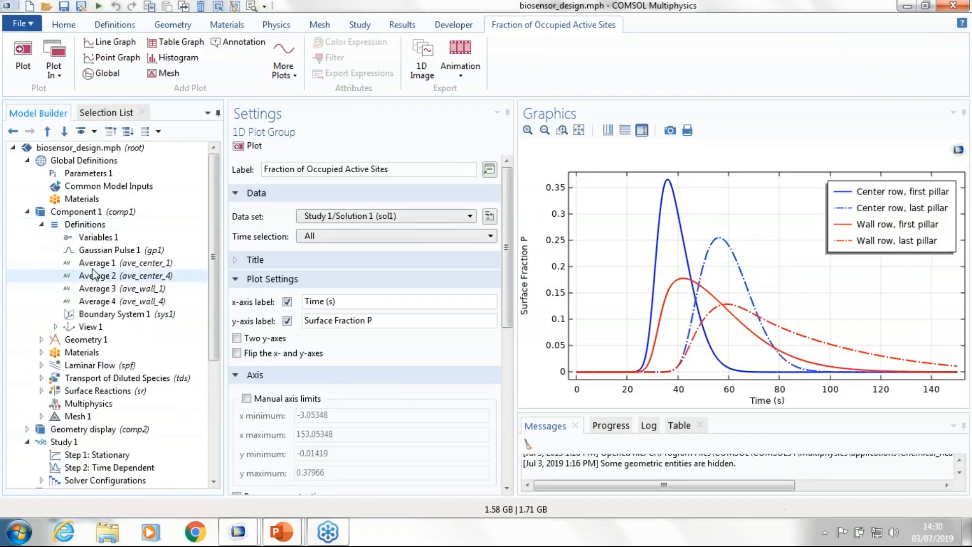
left_click(96, 288)
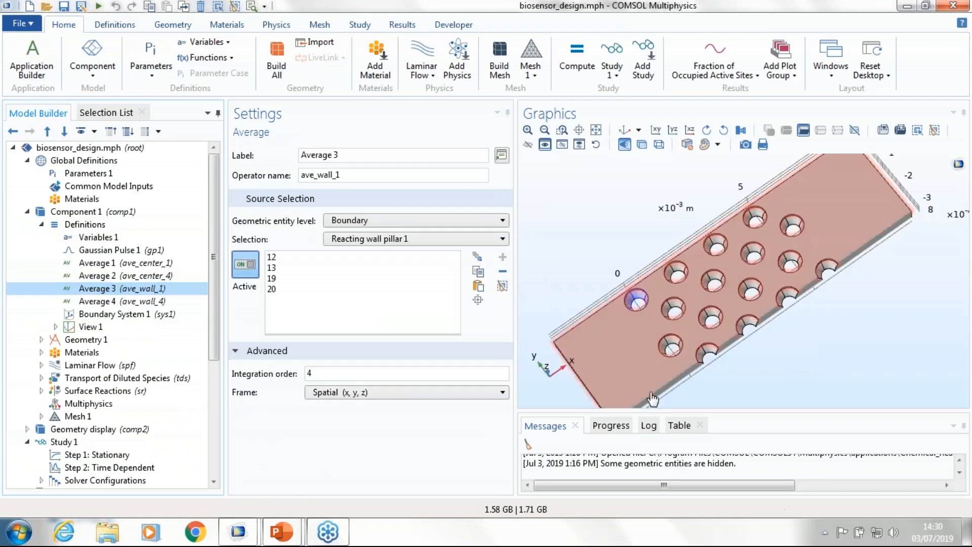
scroll(600, 273, "up", 4)
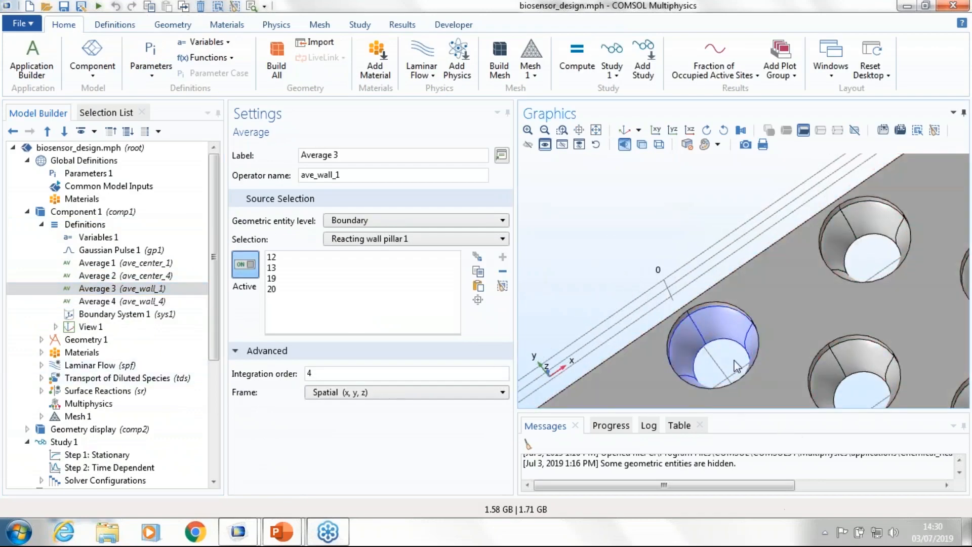
scroll(127, 456, "down", 5)
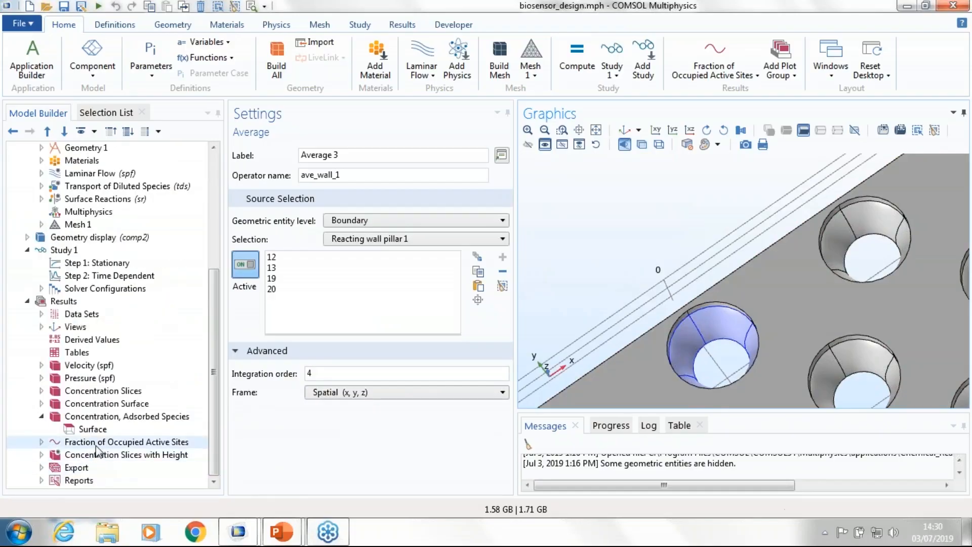
left_click(109, 442)
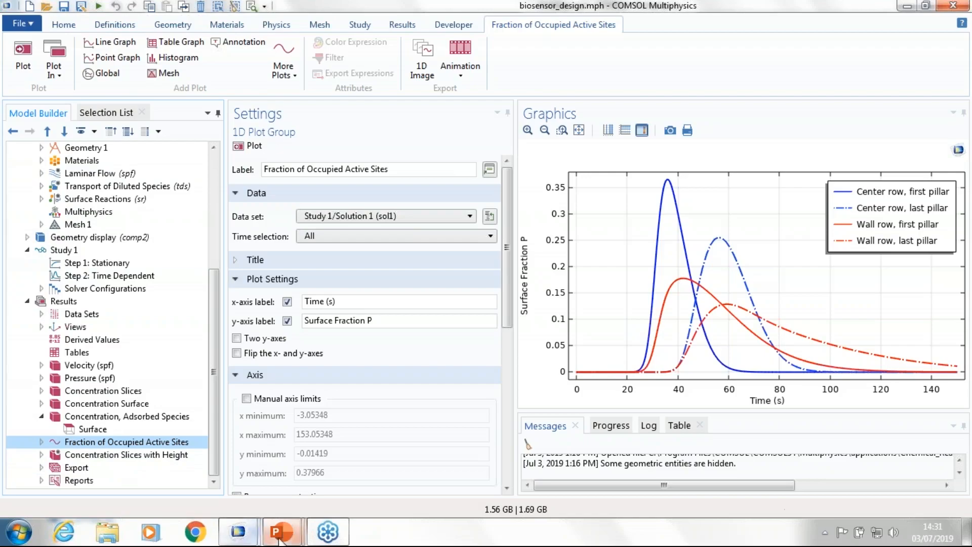
mouse_move(280, 541)
left_click(360, 456)
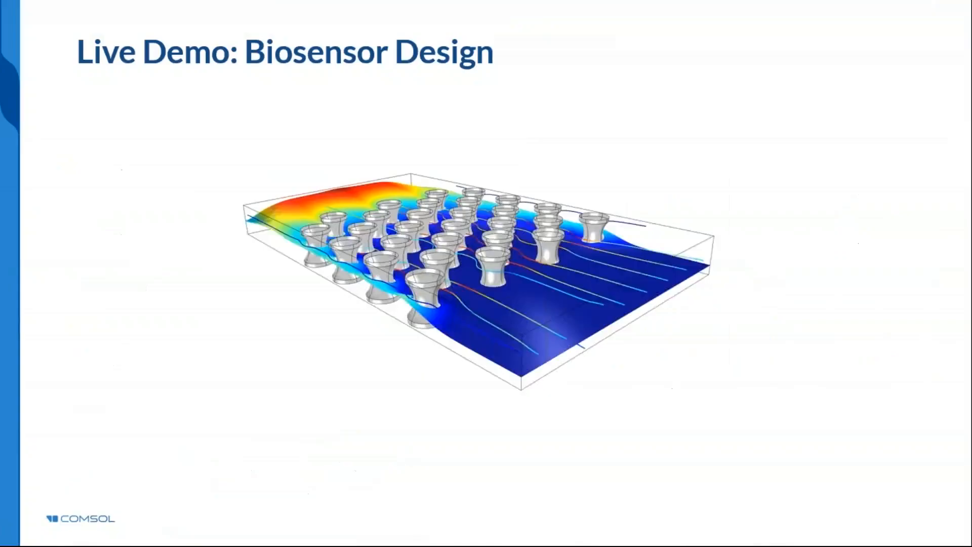
key("Right")
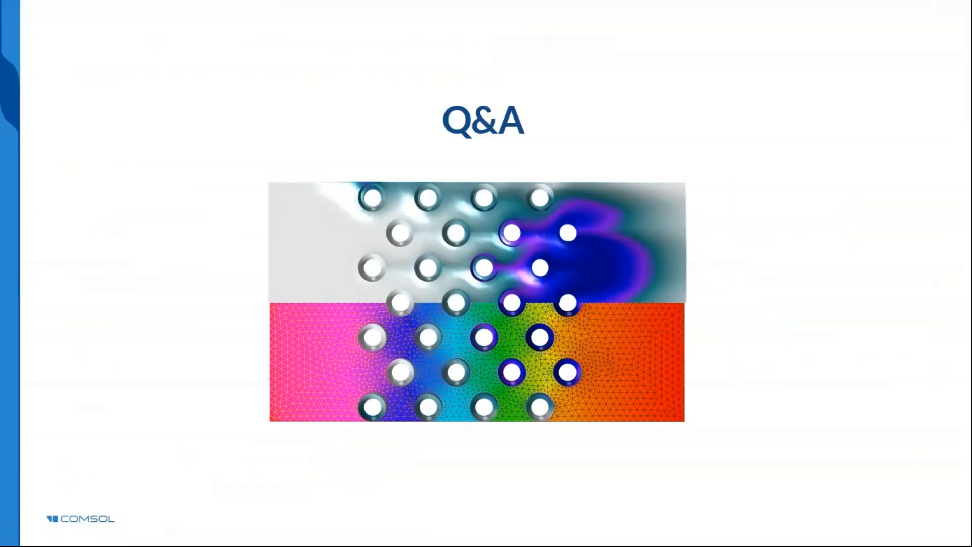
Step: Switch from the slide show to the untitled COMSOL Multiphysics model and start a new 0D model with the Model Wizard
key("alt+Tab")
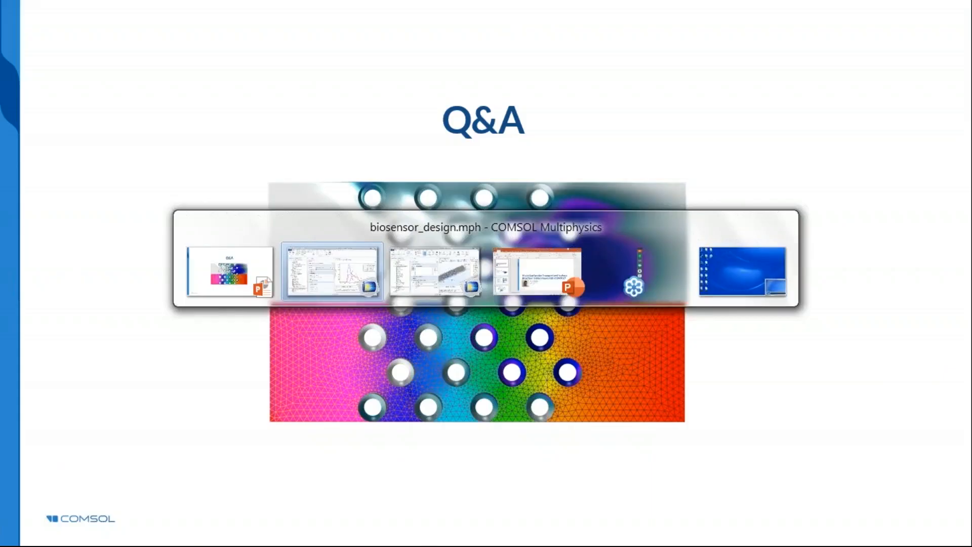
key("alt+Tab")
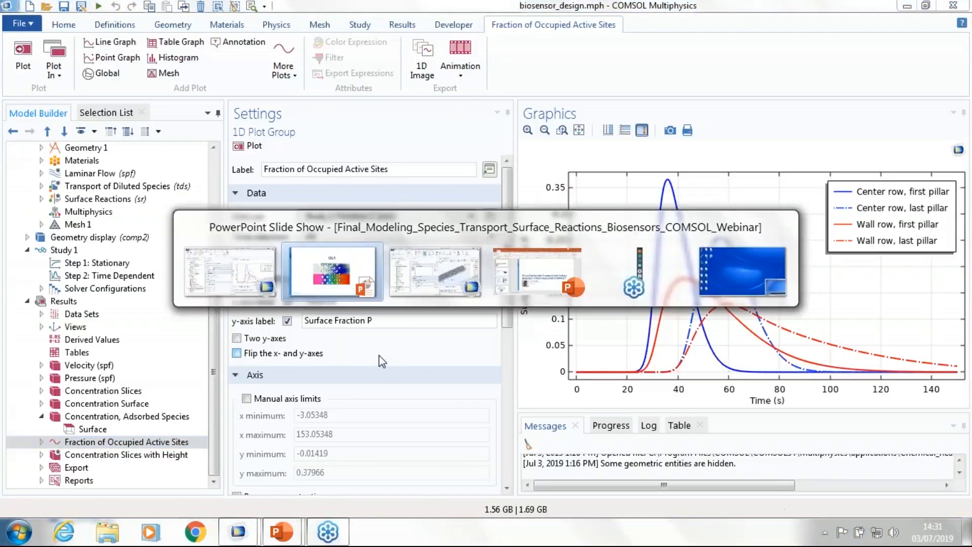
key("alt+Tab")
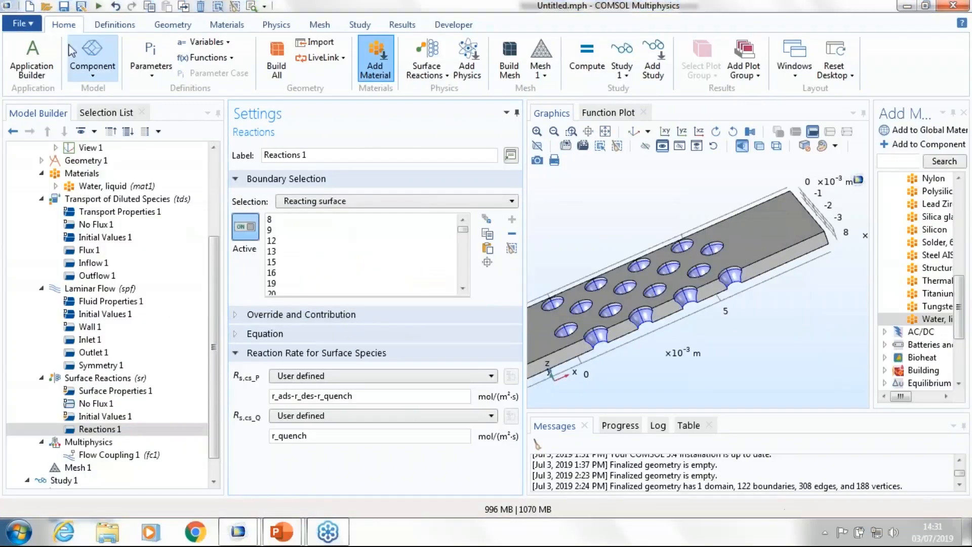
left_click(12, 27)
left_click(29, 42)
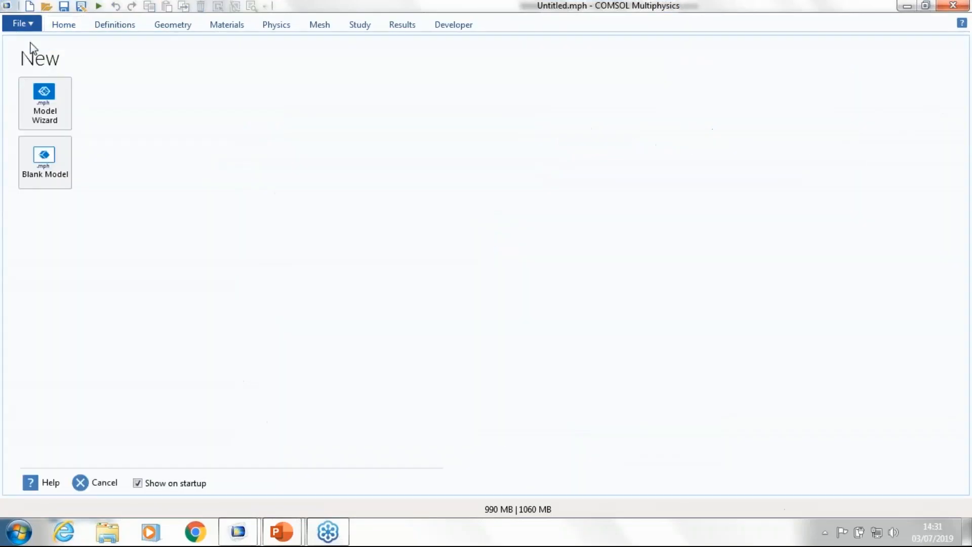
left_click(57, 122)
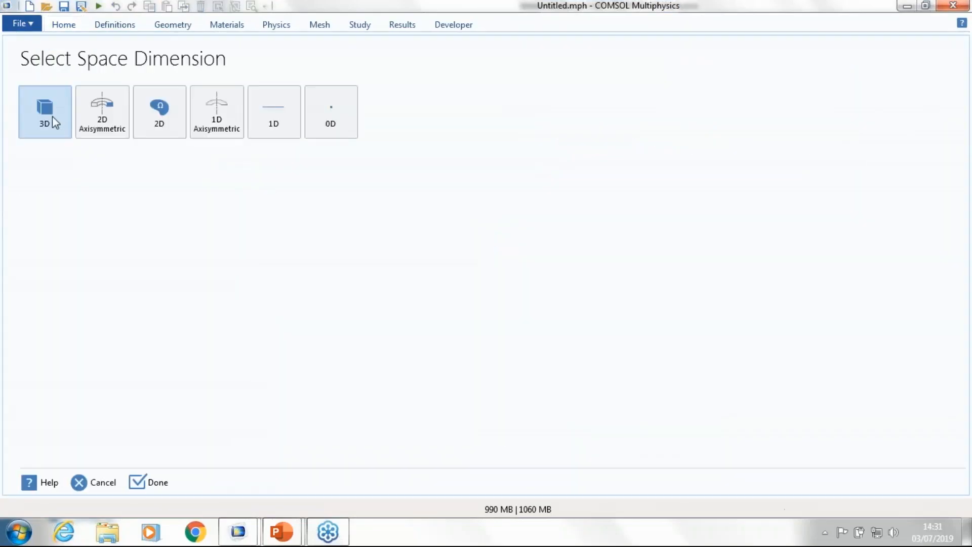
left_click(346, 122)
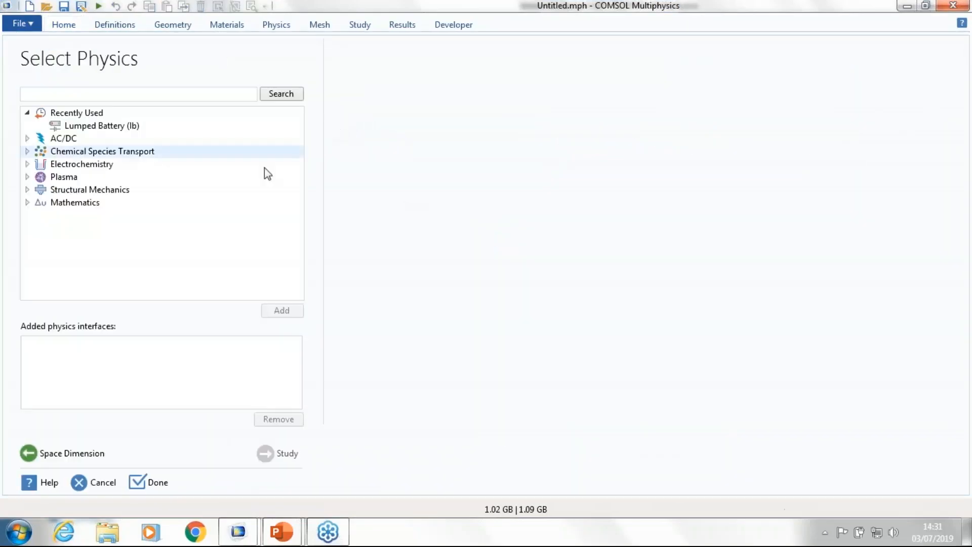
Step: Add the Reaction Engineering interface and a Time Dependent study, and create the model without saving the untitled one
left_click(24, 152)
left_click(153, 179)
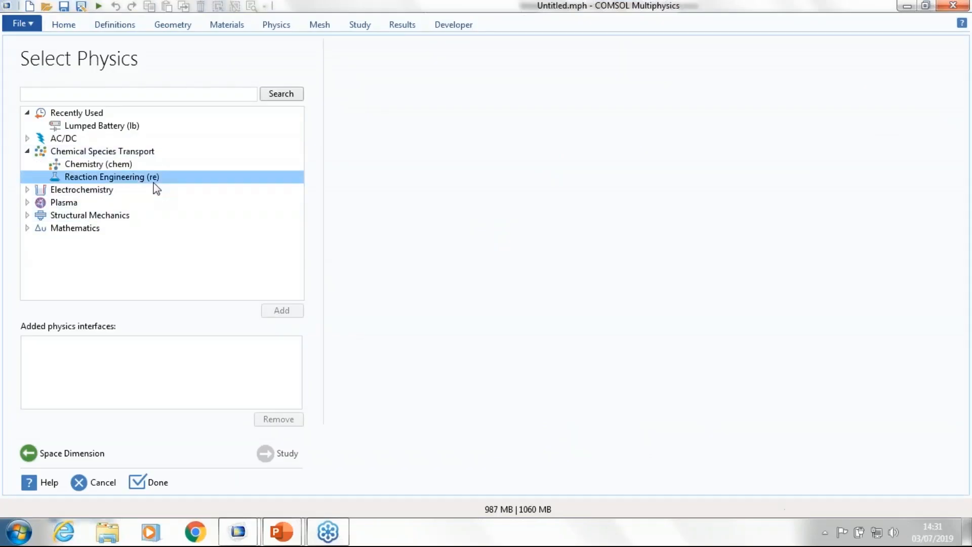
left_click(296, 314)
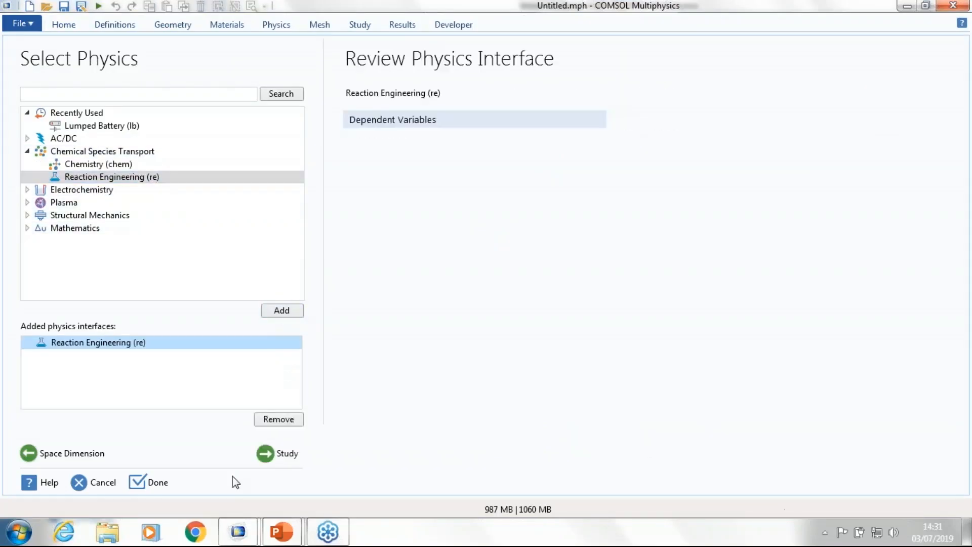
left_click(265, 453)
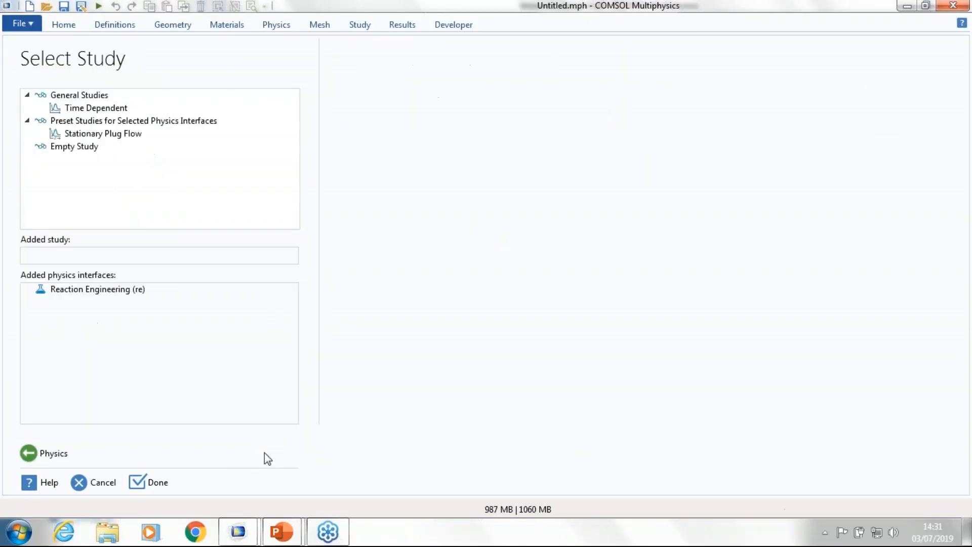
left_click(122, 108)
left_click(144, 484)
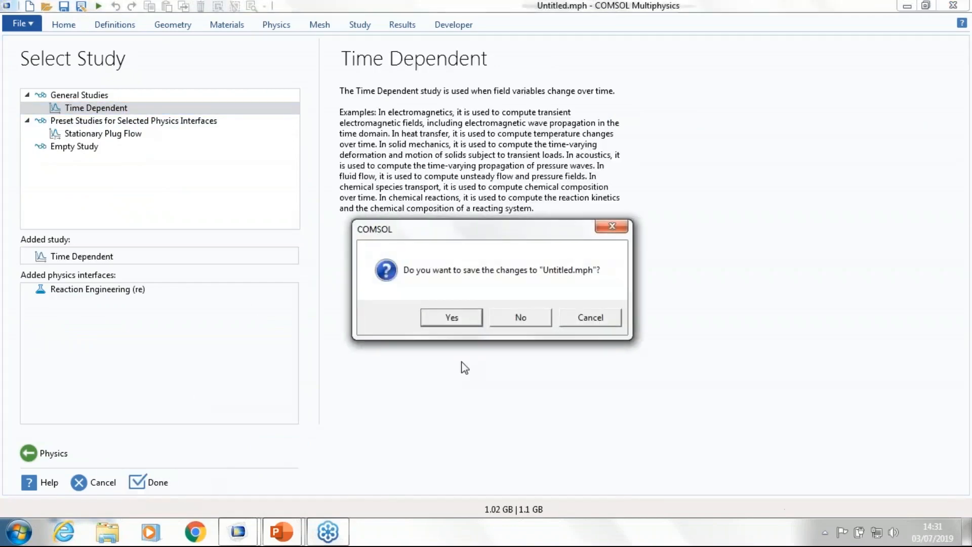
left_click(537, 317)
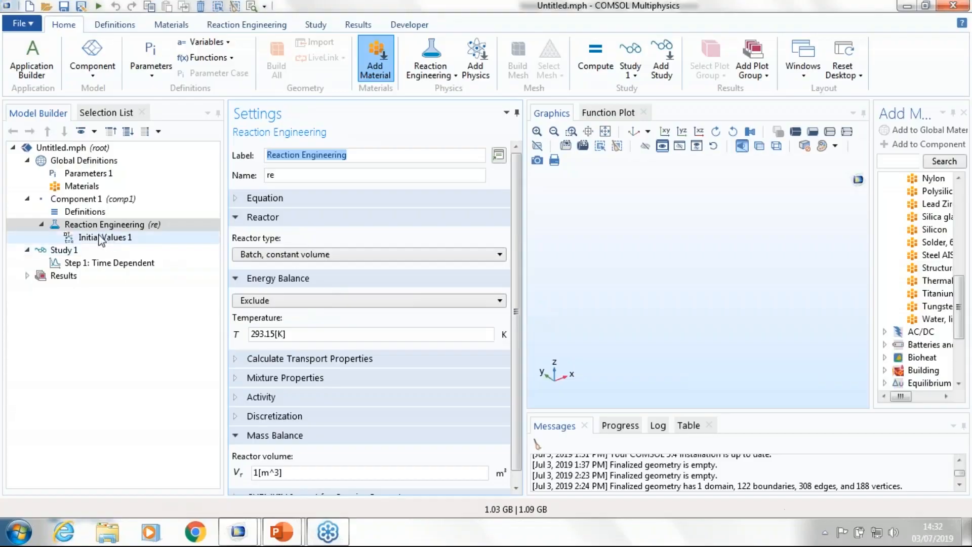
Step: Add a reaction to Reaction Engineering and apply the reversible surface formula P<=>P(ads)
left_click(98, 229)
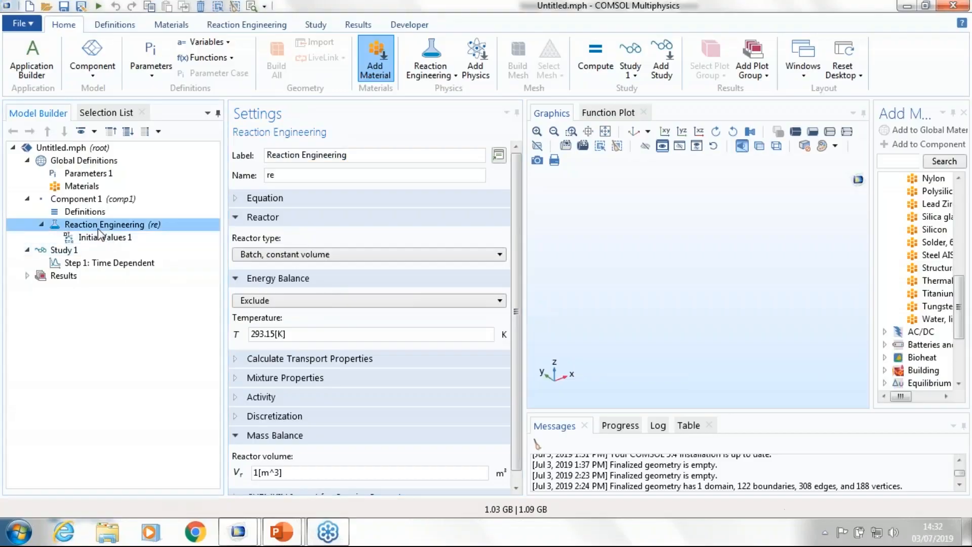
right_click(99, 230)
left_click(95, 239)
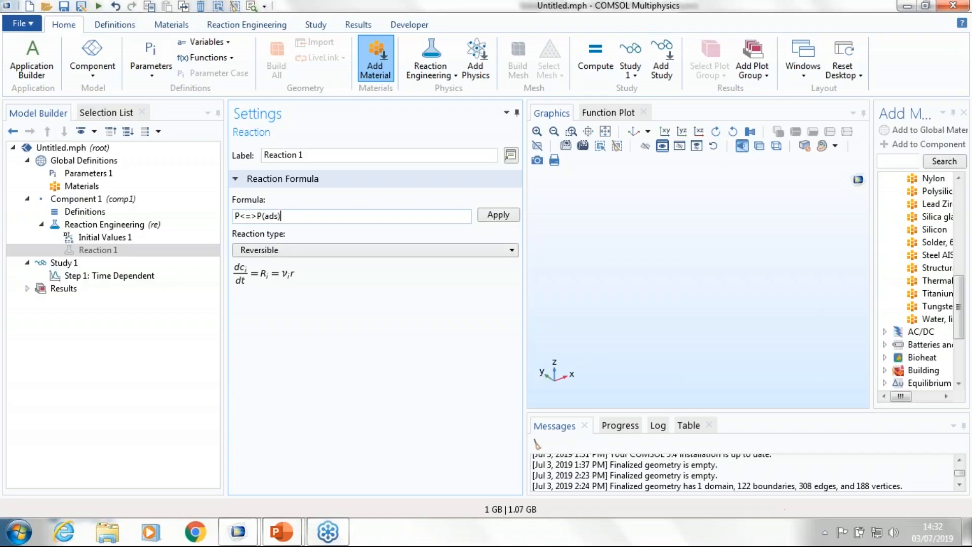
left_click(498, 215)
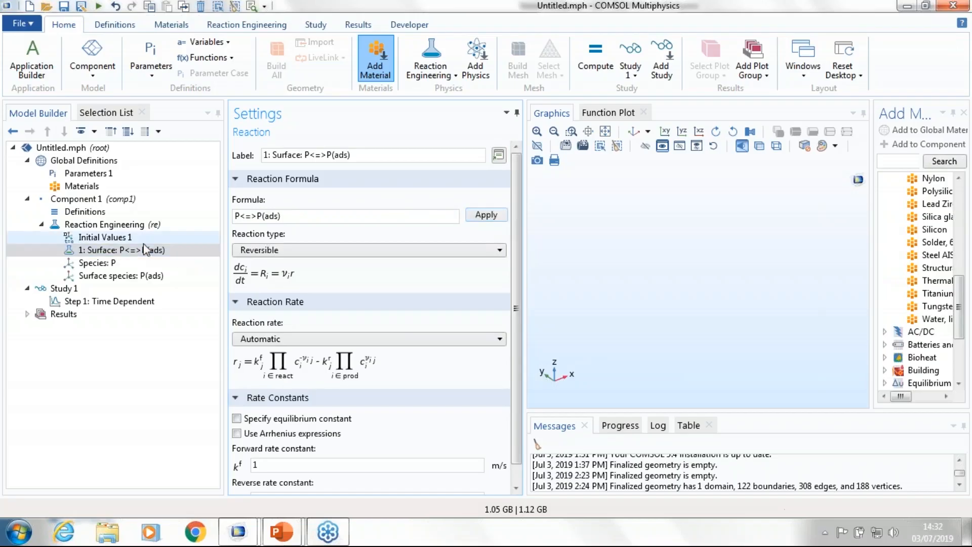
Step: Add a second reaction to Reaction Engineering and apply the irreversible formula P(ads)=>Q(ads)
right_click(97, 226)
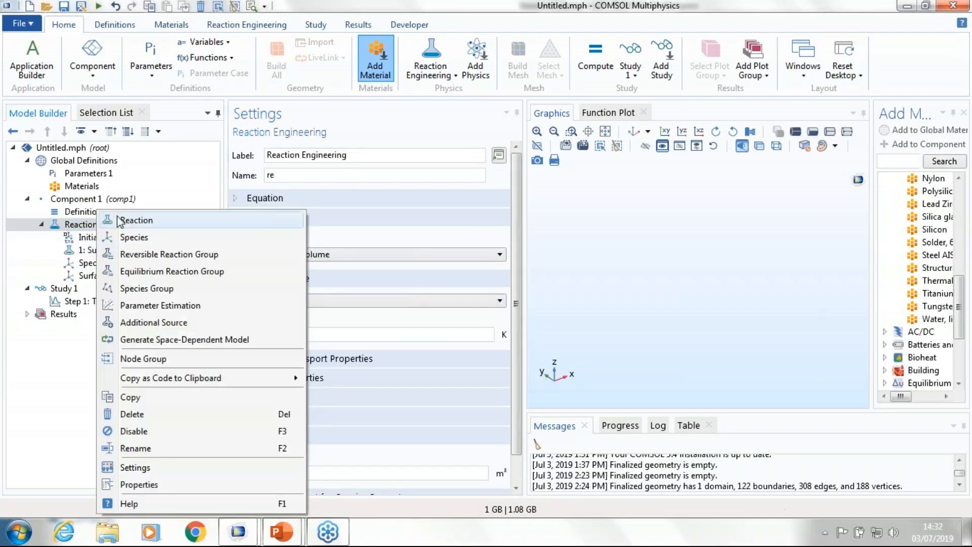
left_click(136, 220)
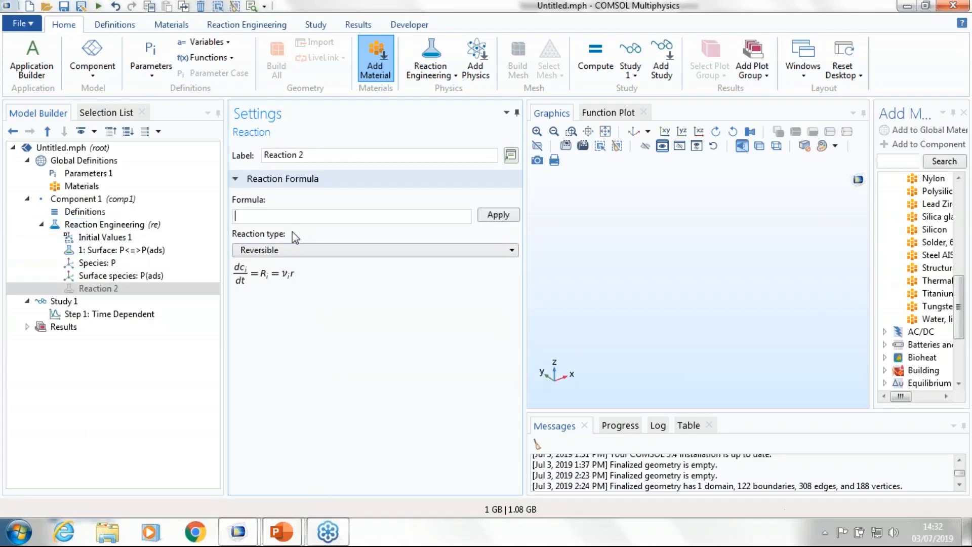
type("P(ads)=>Q(ads)")
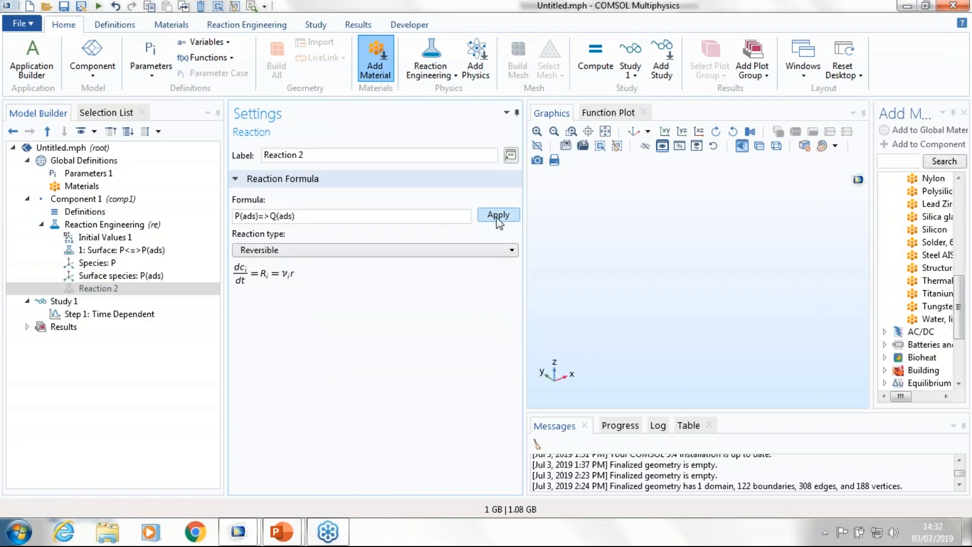
left_click(497, 217)
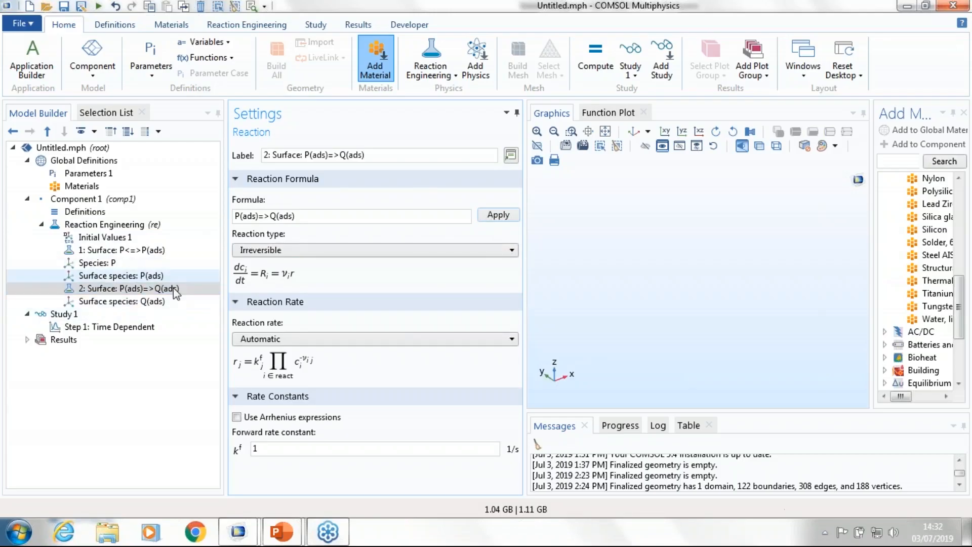
Step: Generate a new 3D space-dependent model from Reaction Engineering with Laminar Flow: New for fluid flow and None for heat transfer
right_click(122, 227)
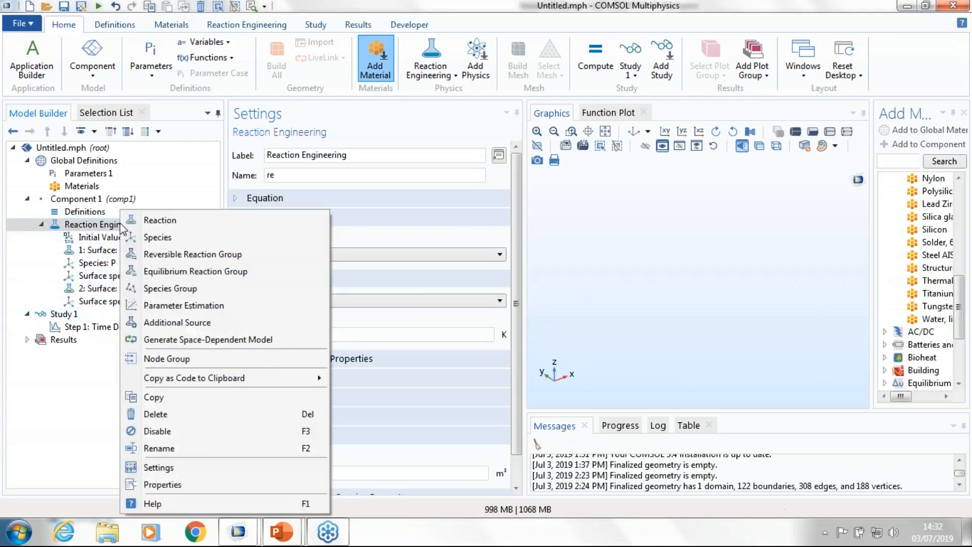
left_click(167, 340)
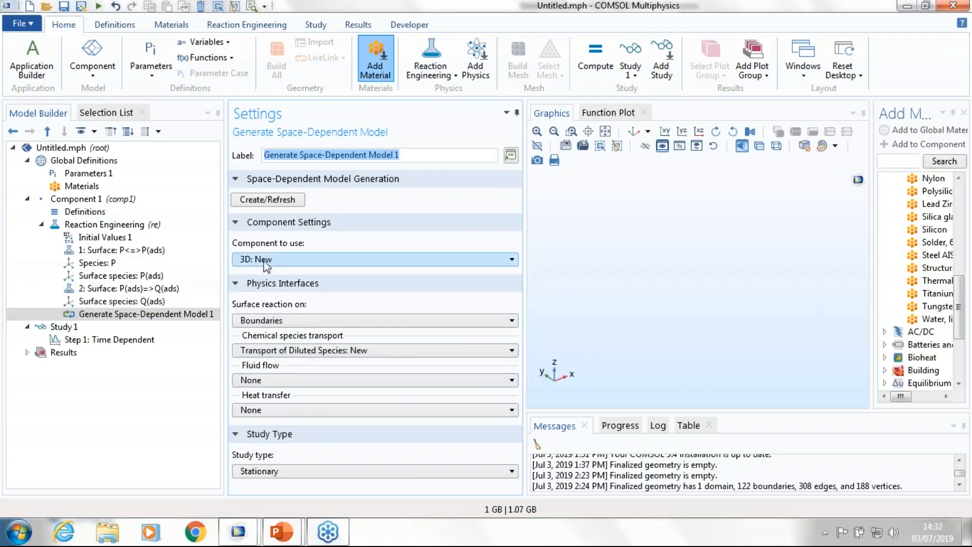
left_click(271, 381)
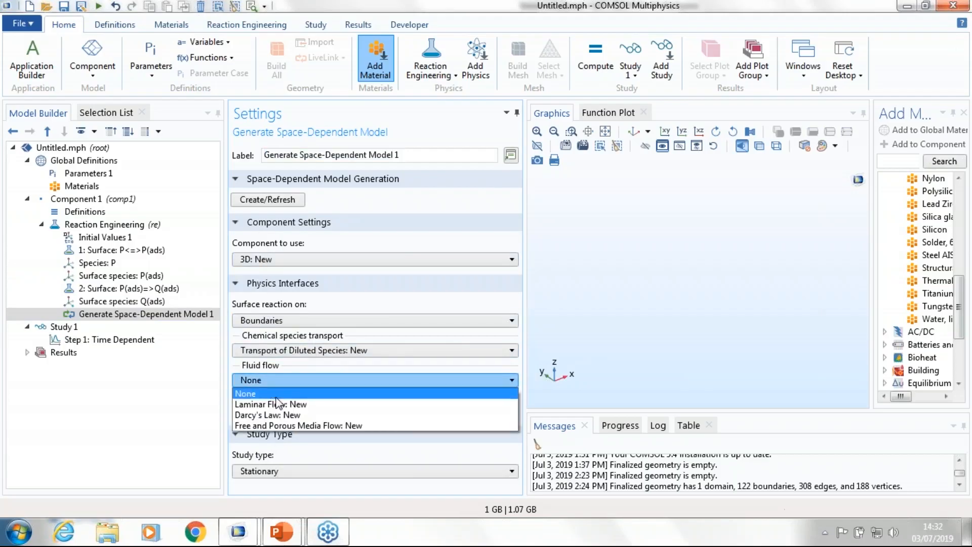
left_click(276, 404)
left_click(277, 410)
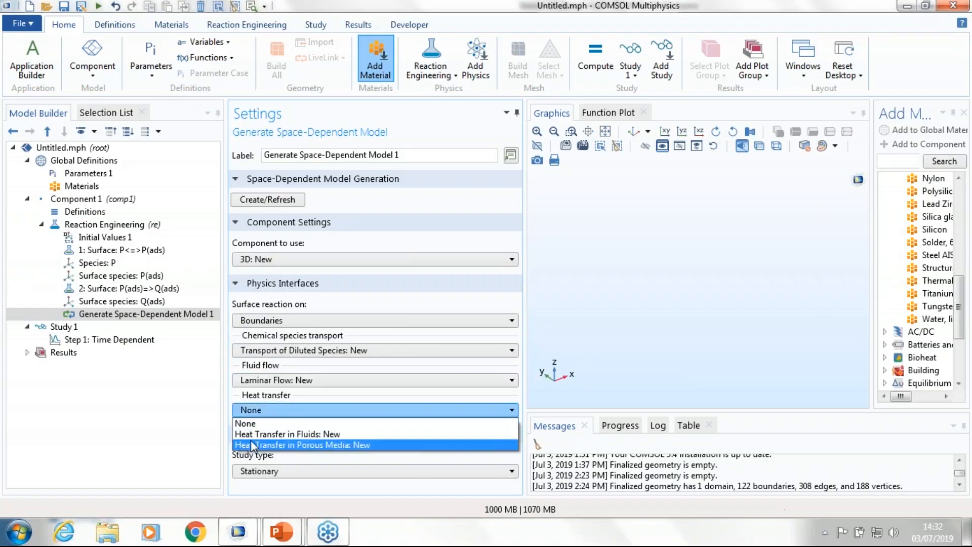
left_click(266, 422)
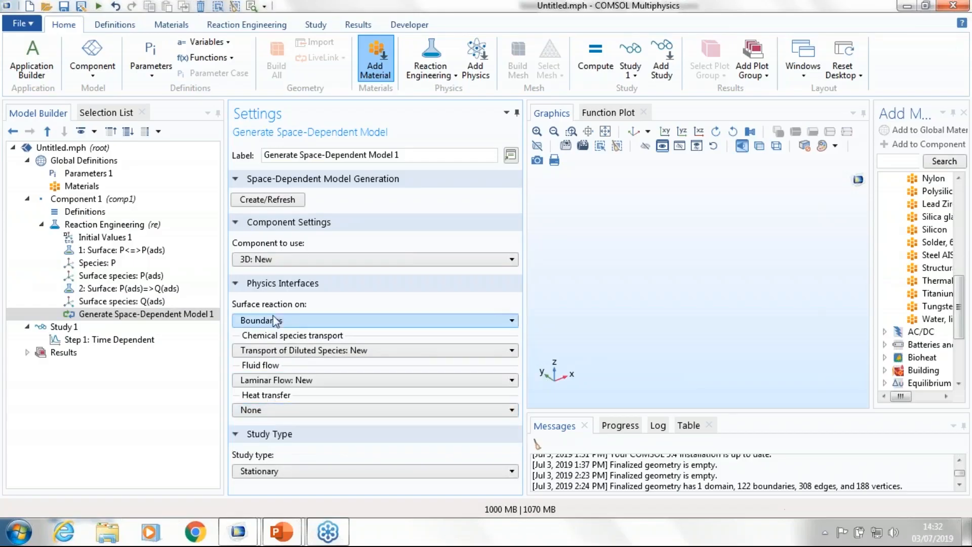
left_click(273, 199)
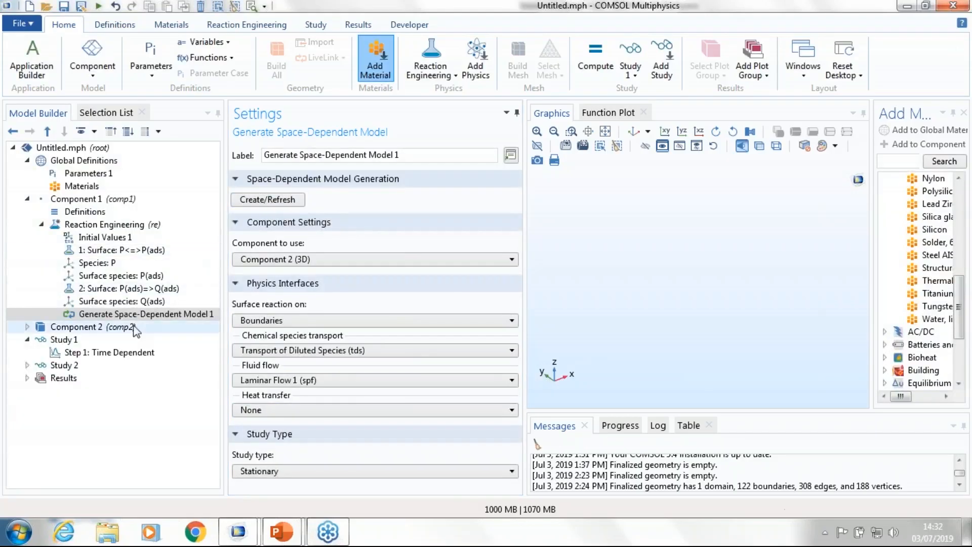
Step: Review the generated Component 2, checking the Chemistry 1 settings and the Reactions 1 rate under Transport of Diluted Species
left_click(28, 327)
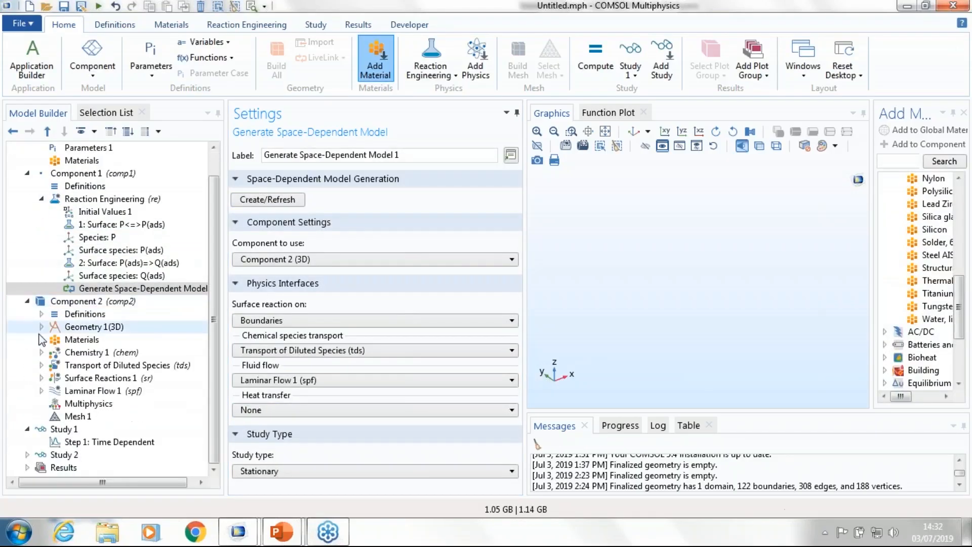
left_click(69, 378)
left_click(42, 352)
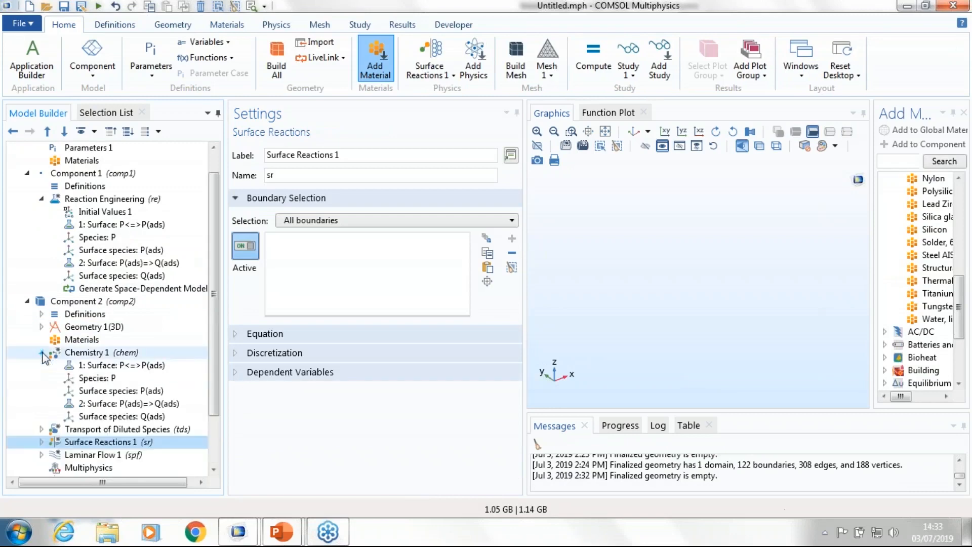
left_click(72, 354)
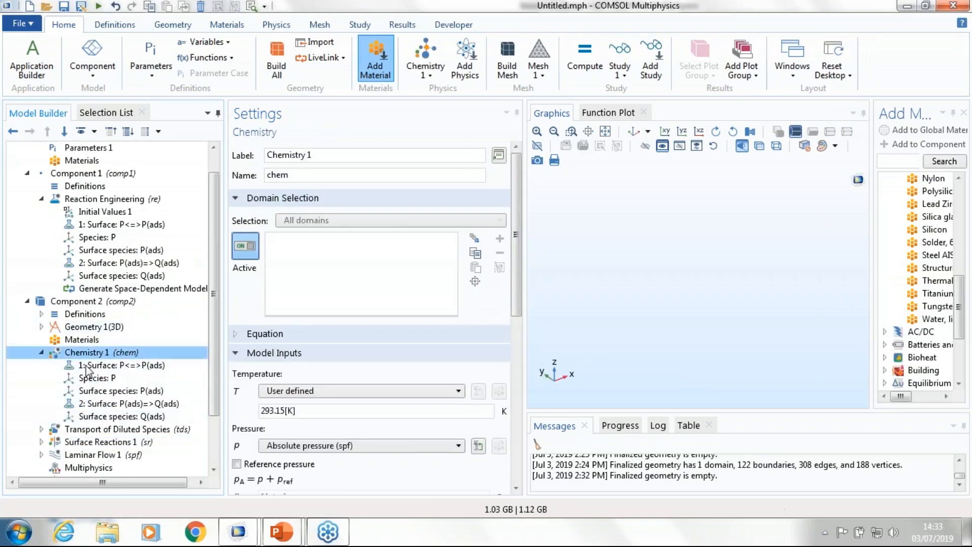
left_click(71, 428)
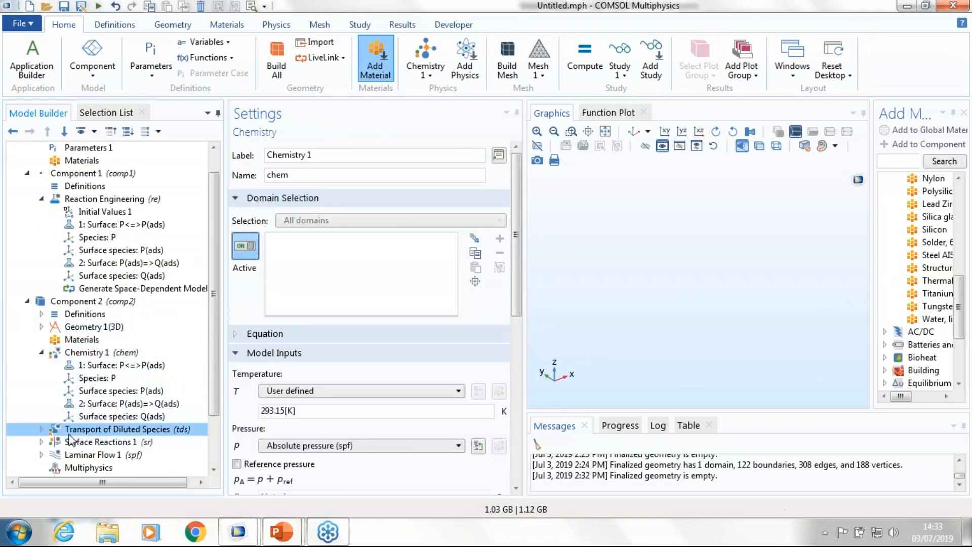
left_click(41, 428)
left_click(98, 365)
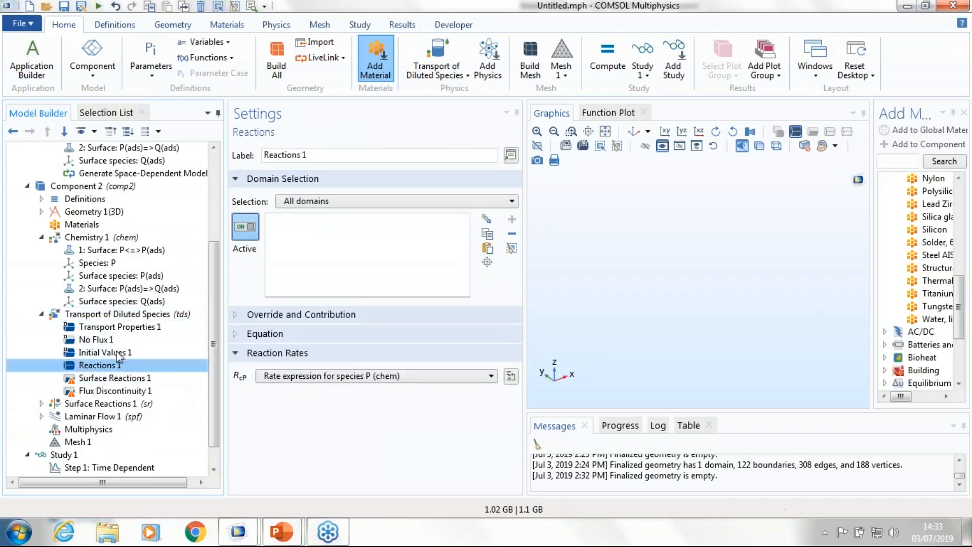
Step: Inspect the Surface Reactions 1 interface with its subnodes and compare the generated nodes with those of Component 1
left_click(98, 405)
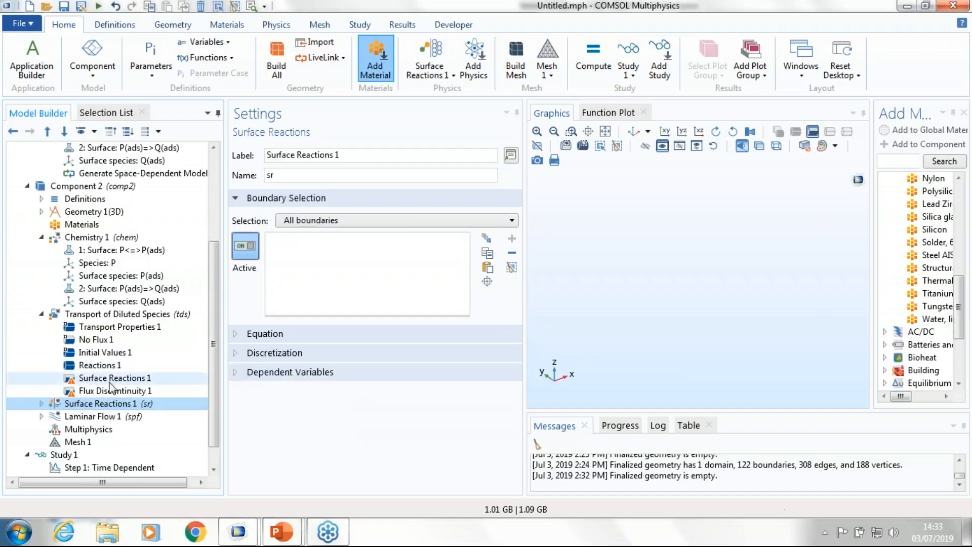
left_click(41, 404)
scroll(92, 372, "down", 2)
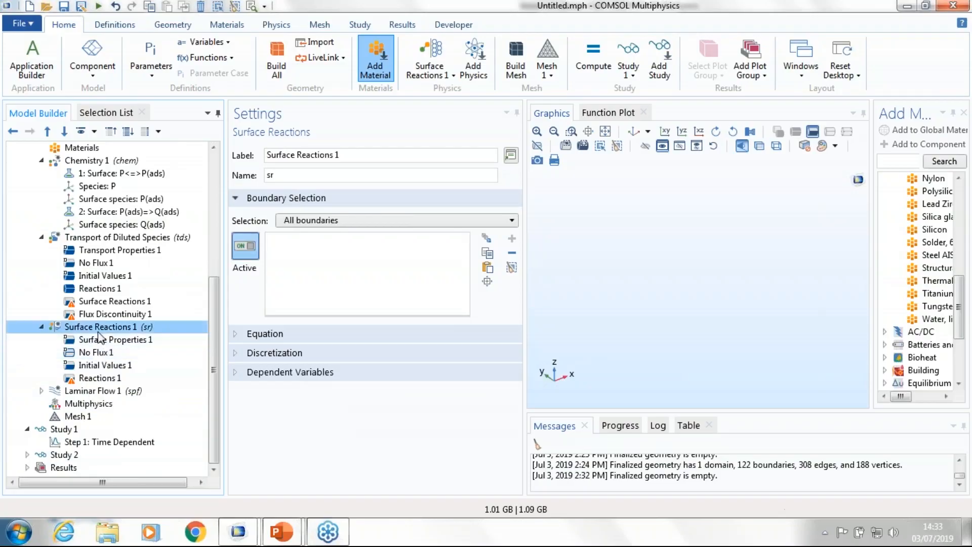
scroll(107, 341, "up", 2)
scroll(107, 341, "up", 1)
scroll(106, 349, "up", 2)
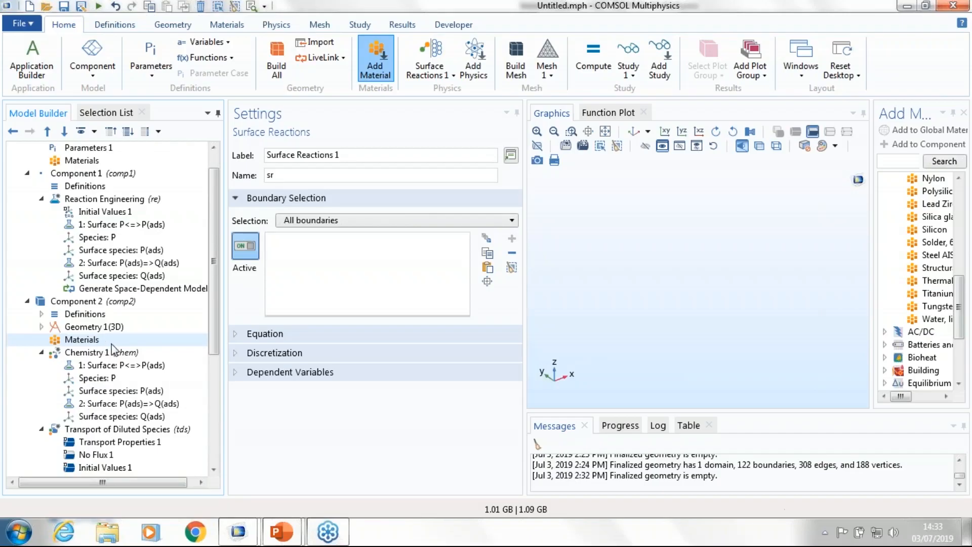
scroll(114, 349, "up", 1)
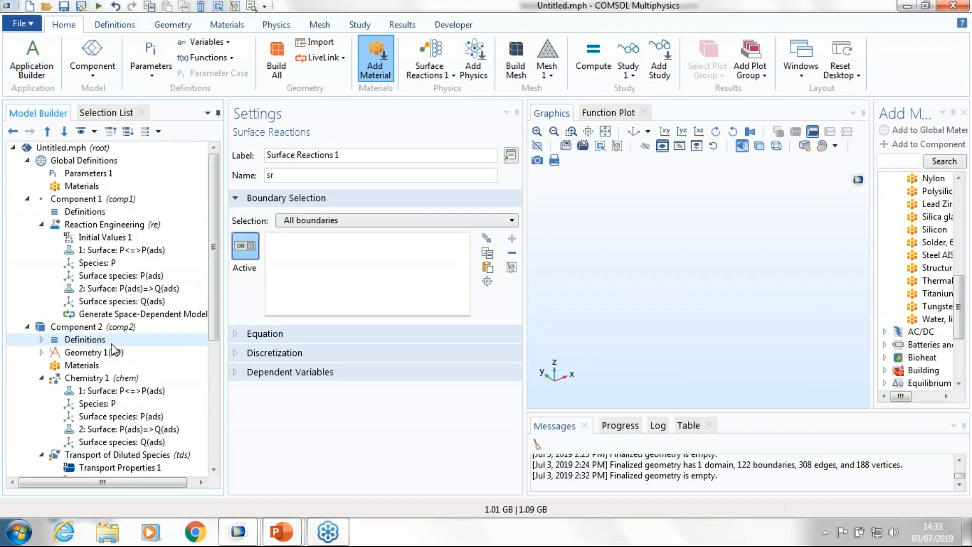
Step: Check the convection and diffusion settings of Transport Properties 1 under Transport of Diluted Species
scroll(115, 348, "down", 3)
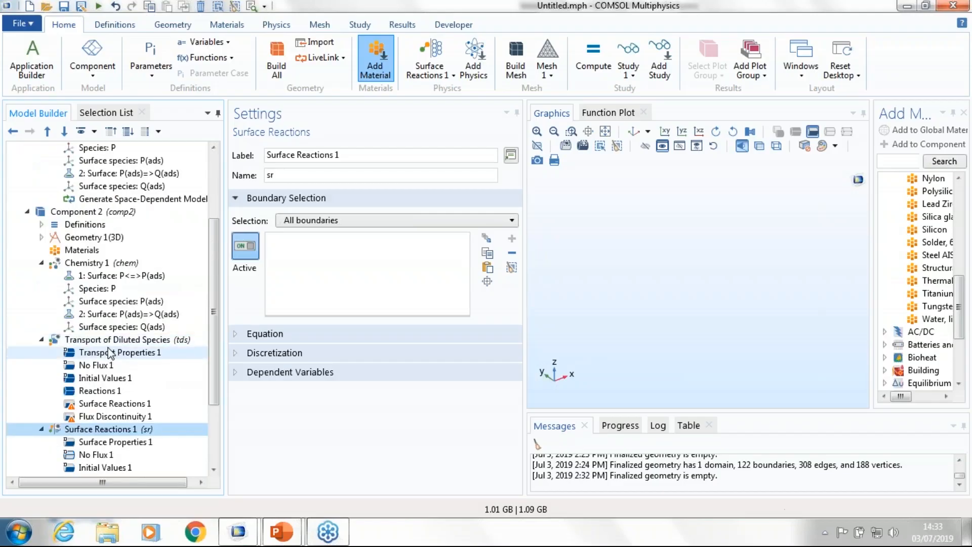
left_click(110, 353)
scroll(368, 326, "down", 3)
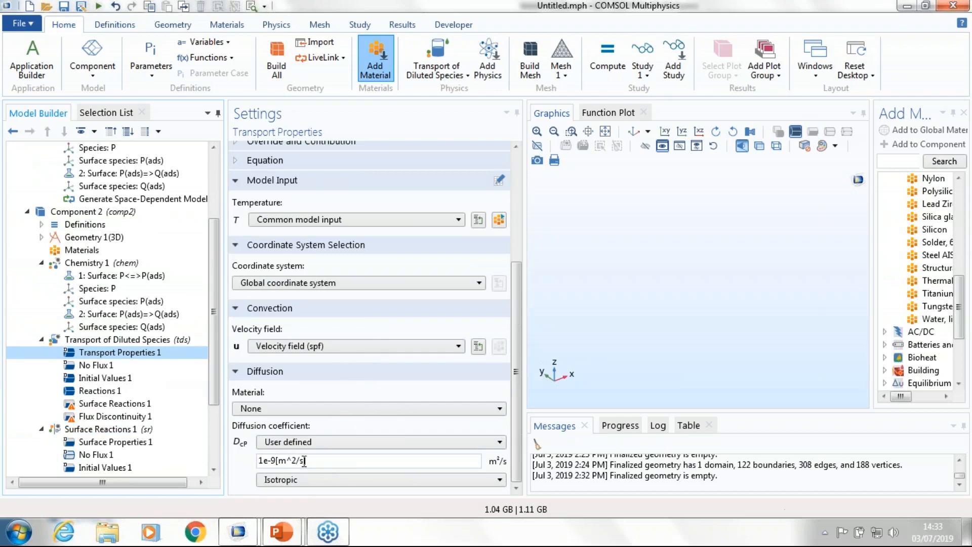
Step: Enable mass transfer in porous media for Transport of Diluted Species in Component 2 and add a Porous Media Transport Properties node
left_click(319, 460)
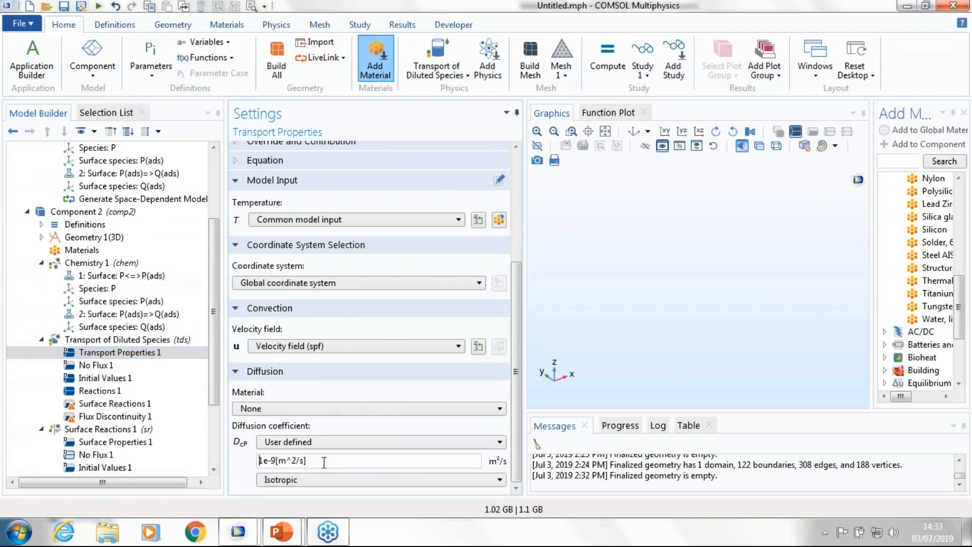
key("ctrl+a")
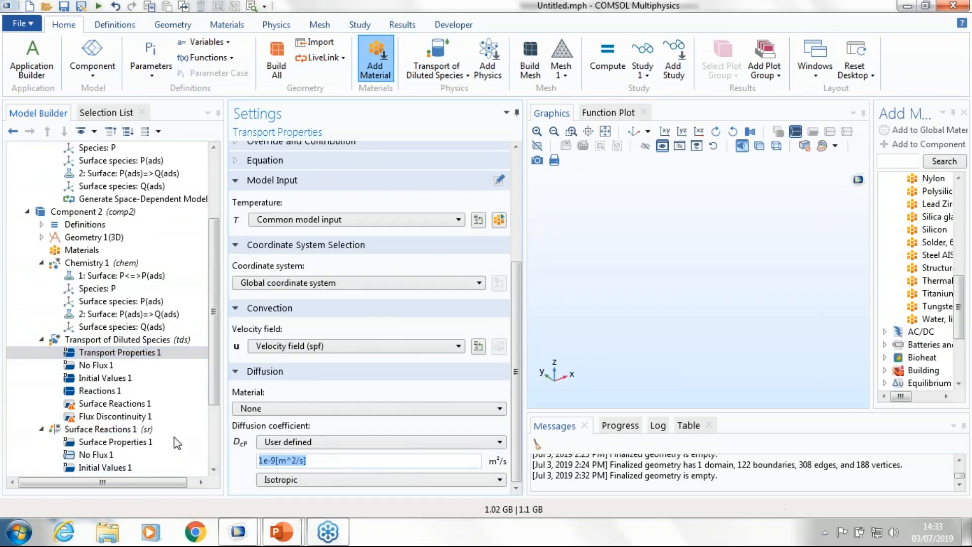
left_click(116, 341)
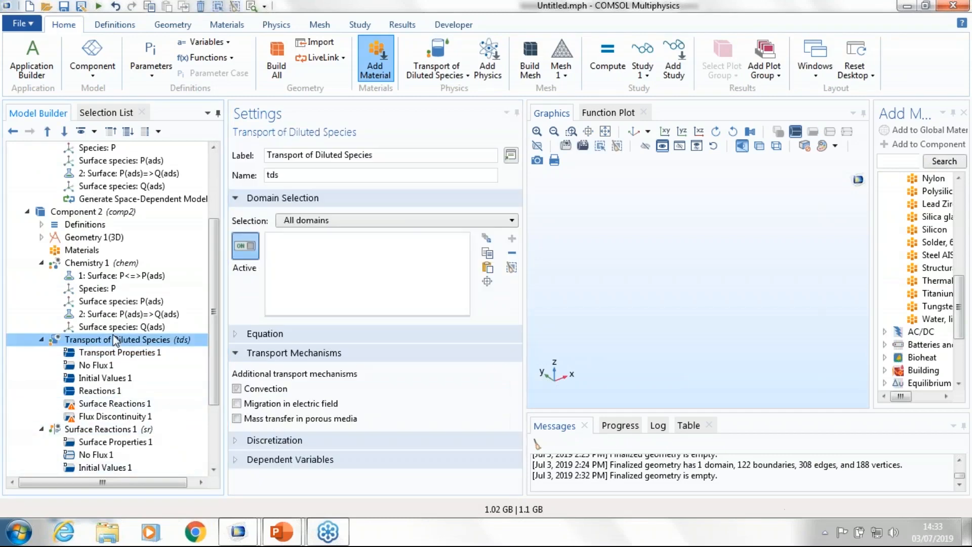
left_click(236, 418)
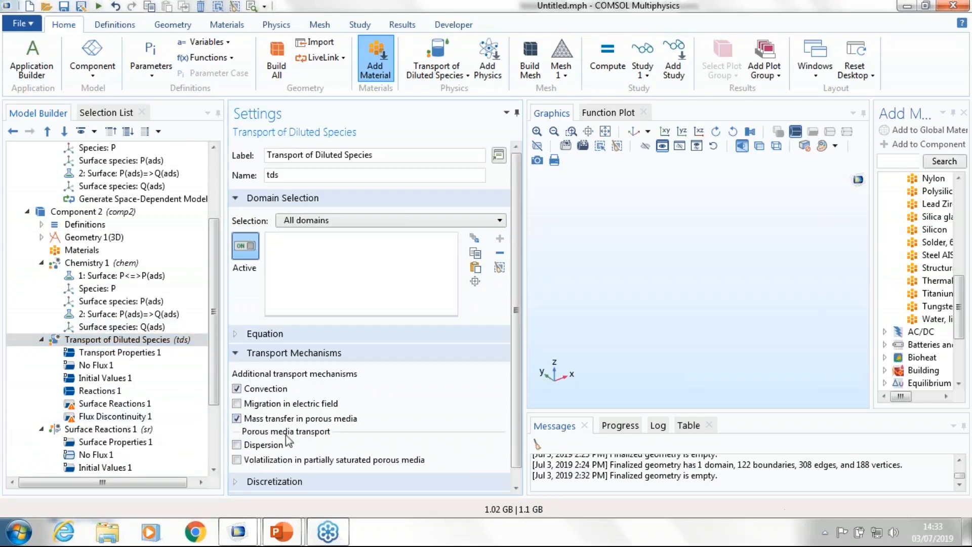
right_click(114, 340)
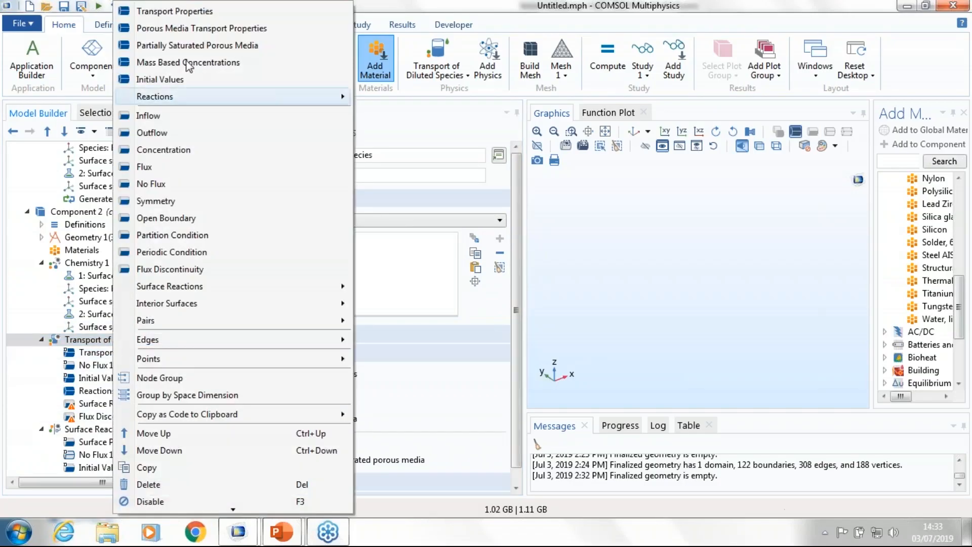
left_click(202, 28)
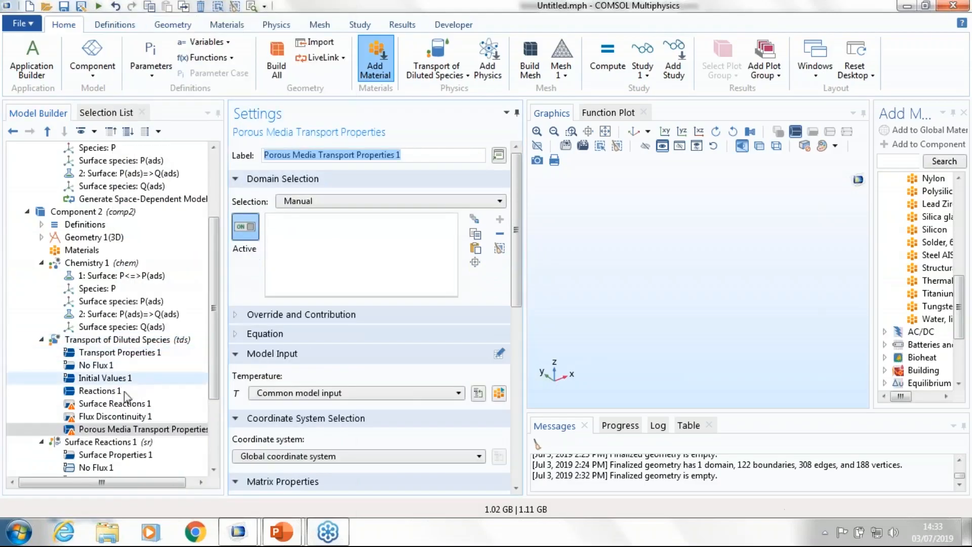
Step: Review the porous media diffusion settings, trying No correction and selecting the Bruggeman model as the effective diffusivity model
scroll(306, 414, "down", 3)
scroll(306, 414, "down", 5)
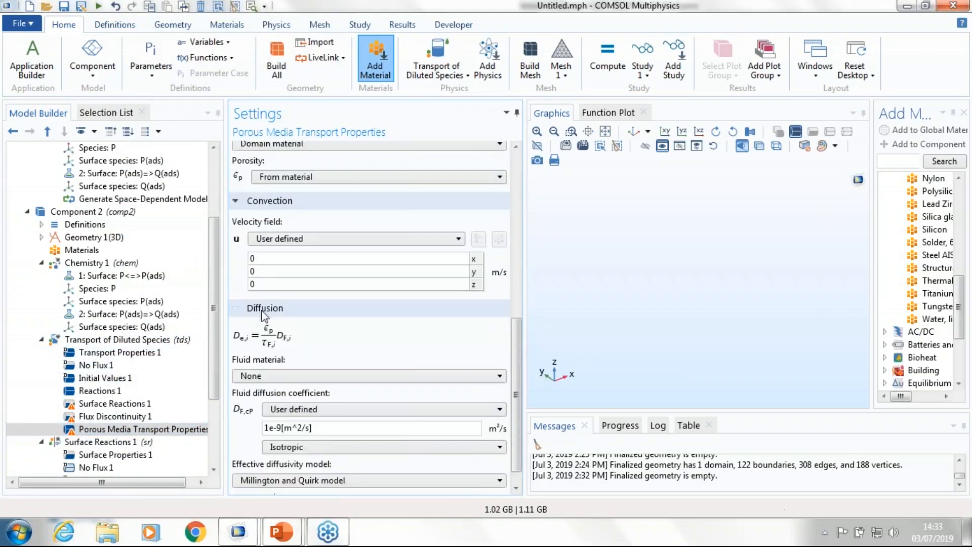
left_click(327, 403)
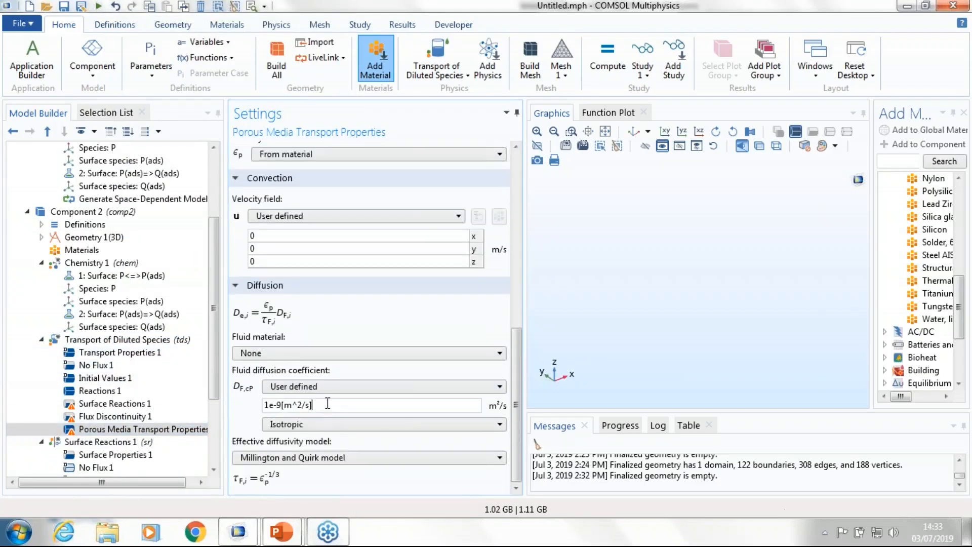
left_click(278, 459)
left_click(268, 502)
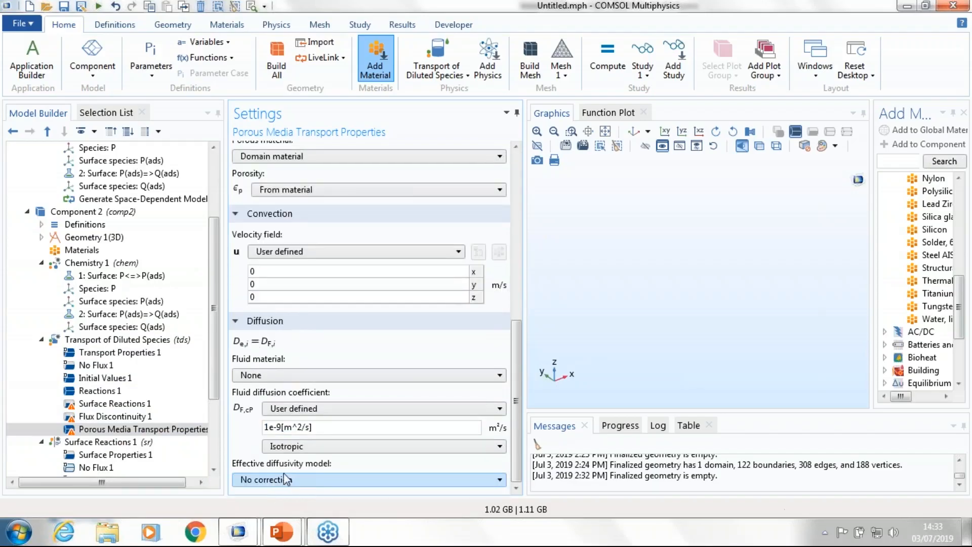
left_click(268, 479)
left_click(270, 504)
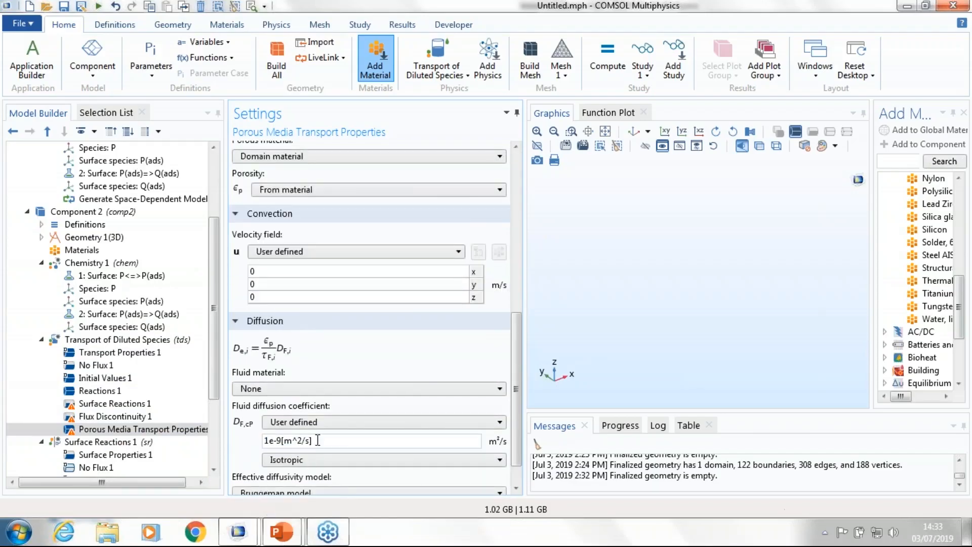
scroll(324, 441, "down", 1)
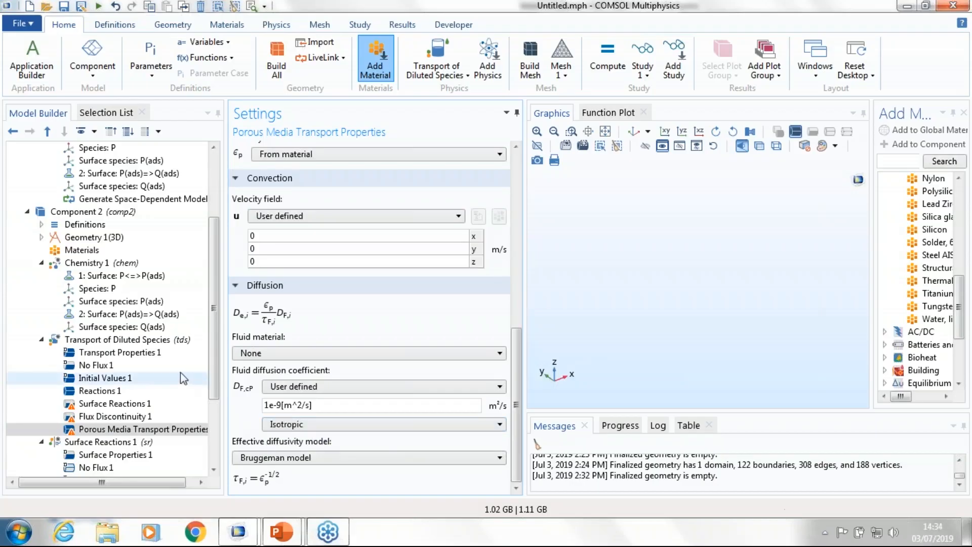
Step: Add a Flow Coupling multiphysics node to Component 2
scroll(181, 377, "down", 3)
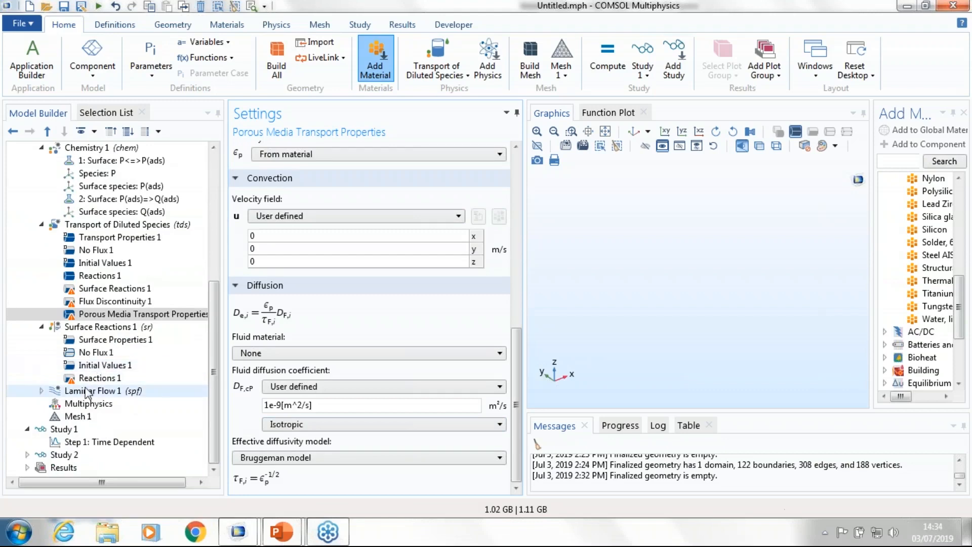
right_click(84, 405)
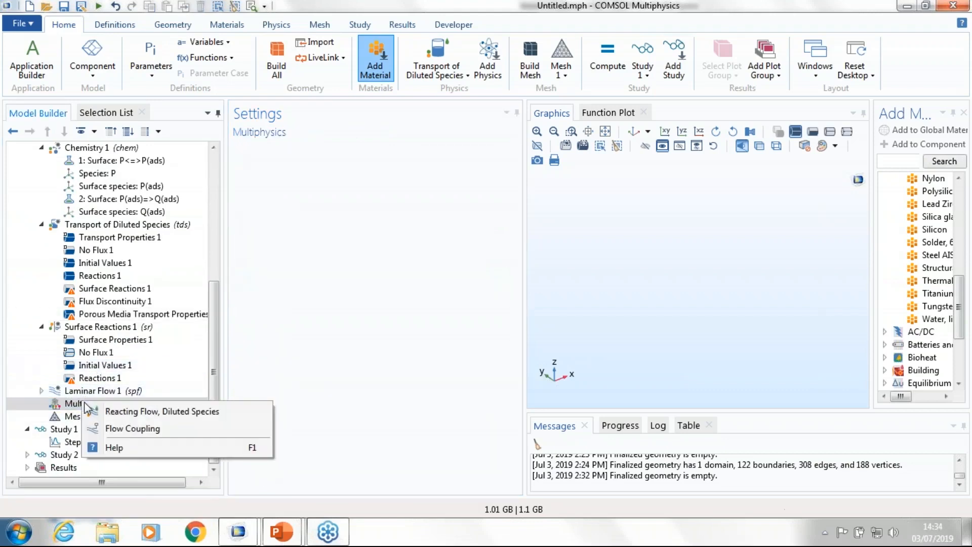
left_click(133, 429)
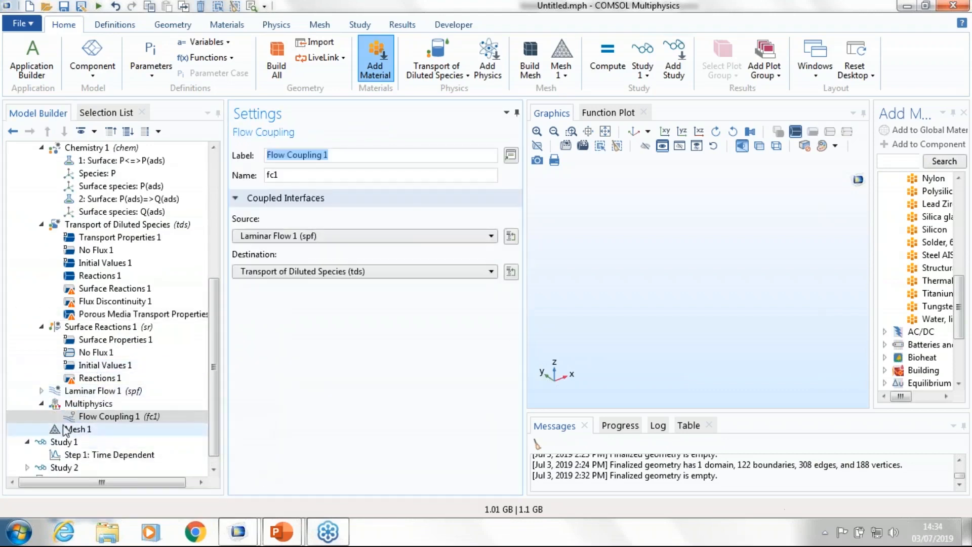
Step: Show the governing equations of the Laminar Flow 1 and Surface Reactions 1 interfaces in Component 2
left_click(76, 391)
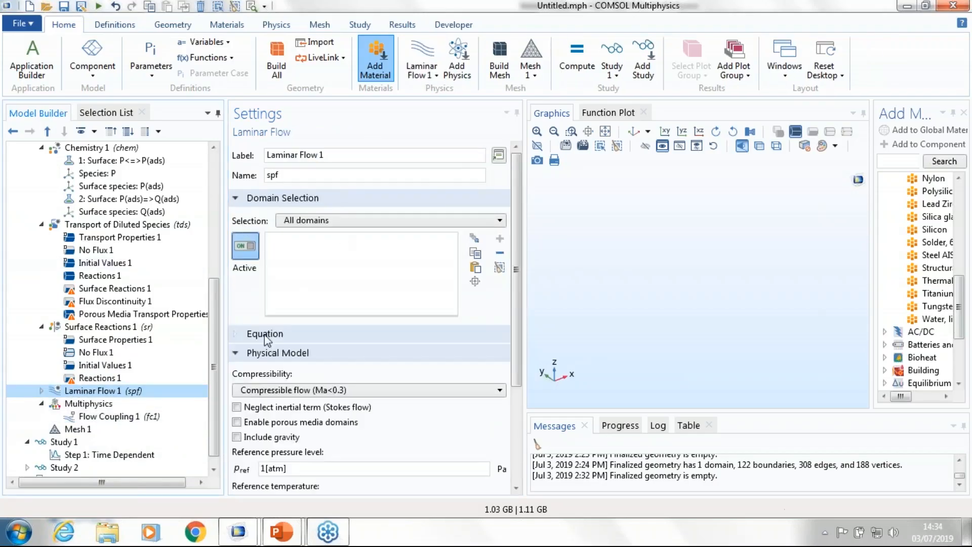
left_click(265, 334)
scroll(321, 405, "down", 2)
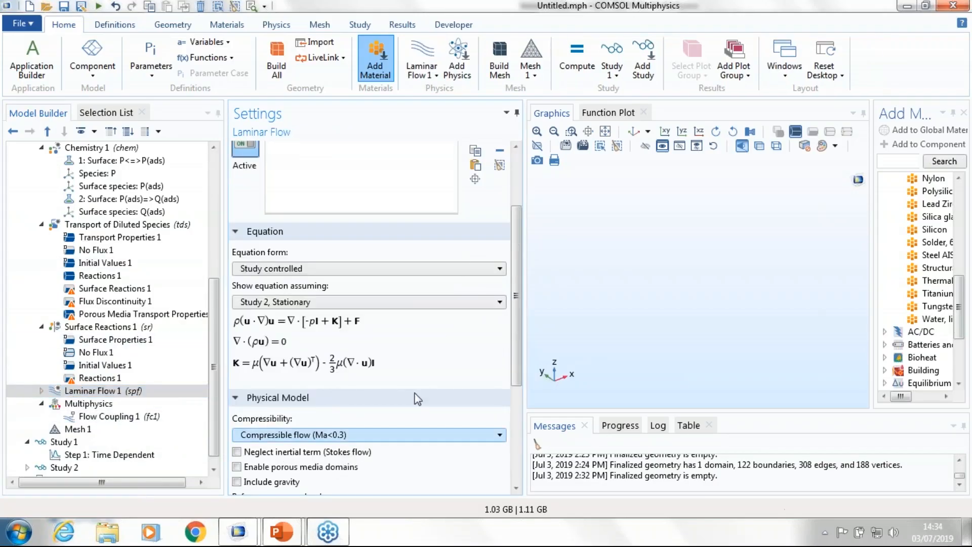
left_click(99, 326)
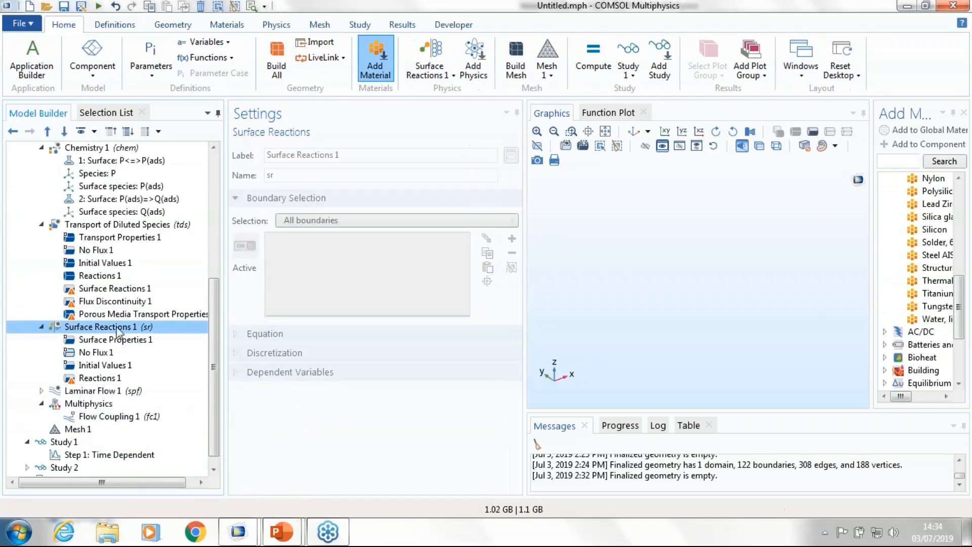
left_click(253, 333)
scroll(356, 434, "down", 2)
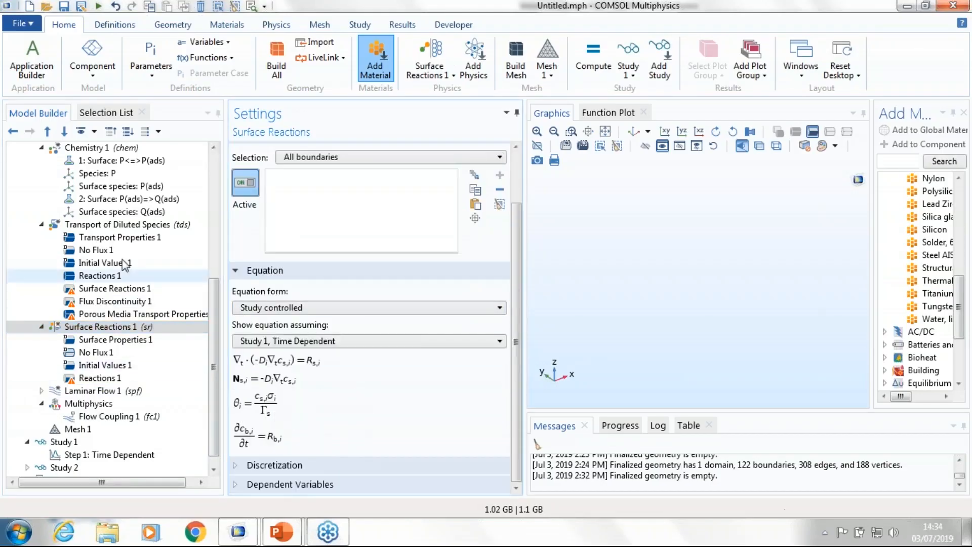
Step: Check the coupled velocity field in Transport Properties 1 and show its transport equation
left_click(105, 241)
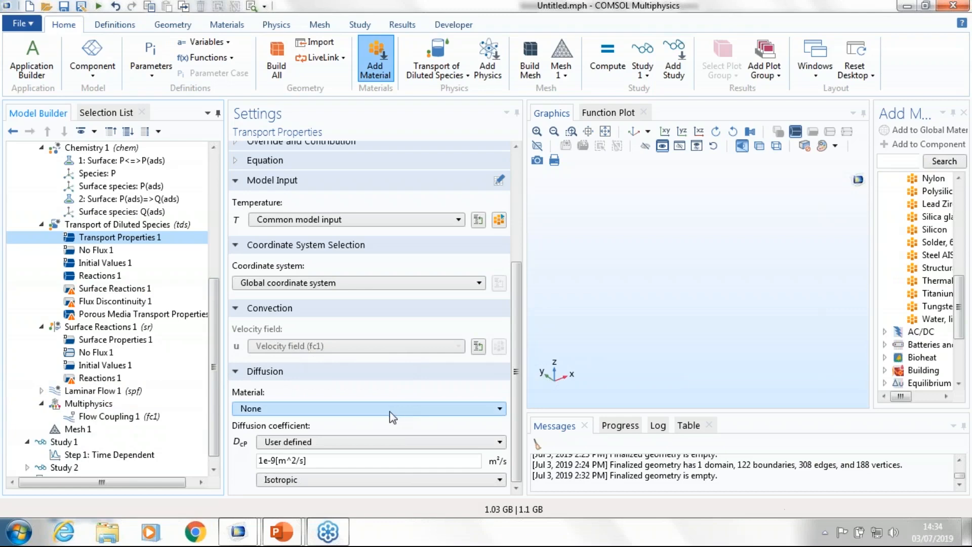
scroll(383, 414, "up", 3)
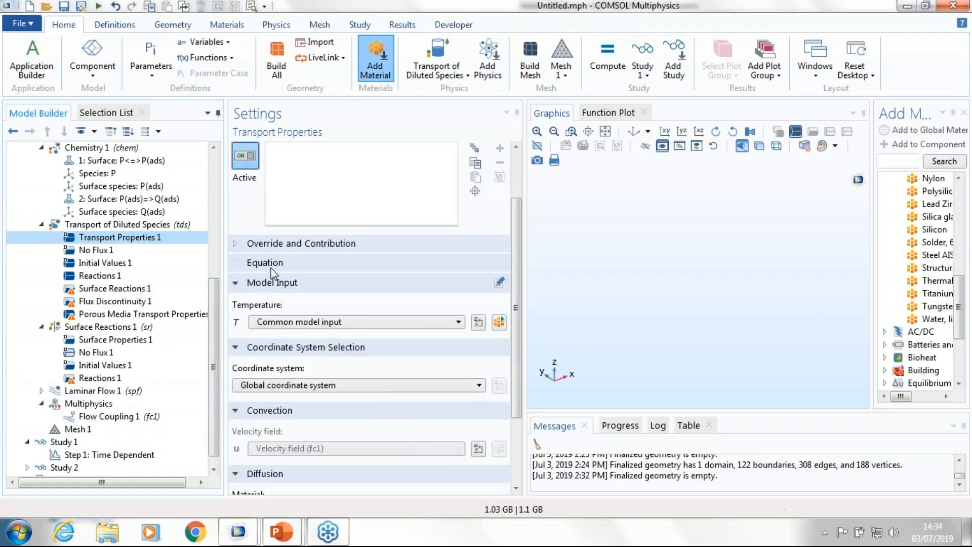
left_click(361, 264)
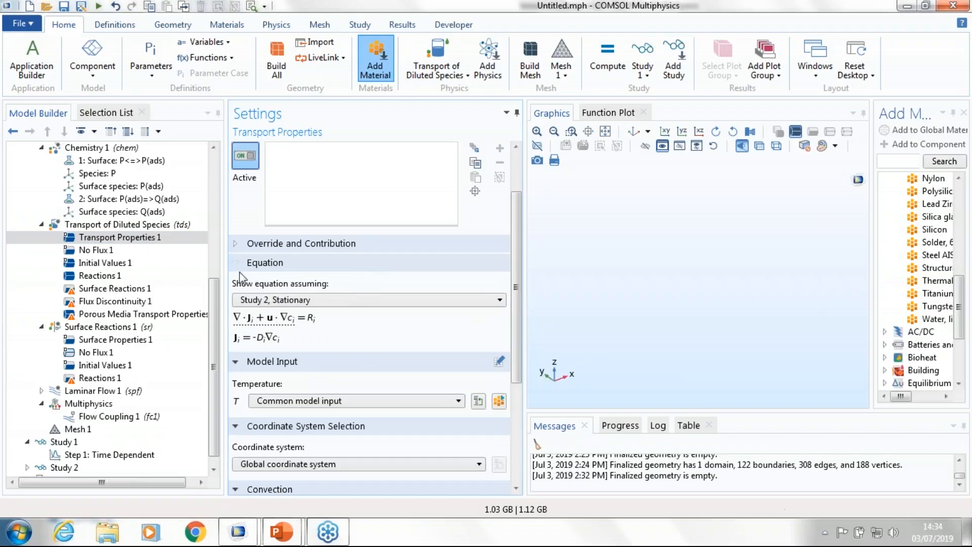
scroll(115, 363, "up", 5)
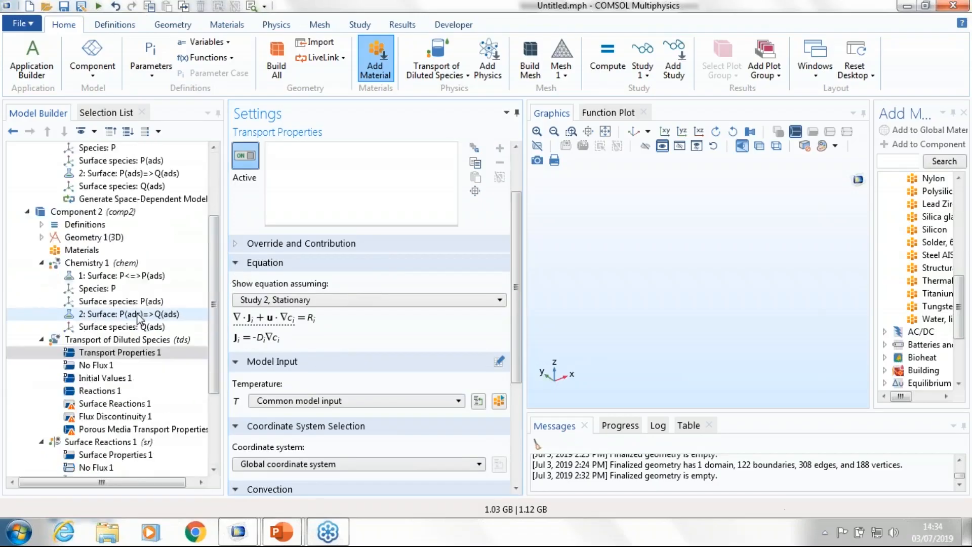
scroll(115, 363, "down", 5)
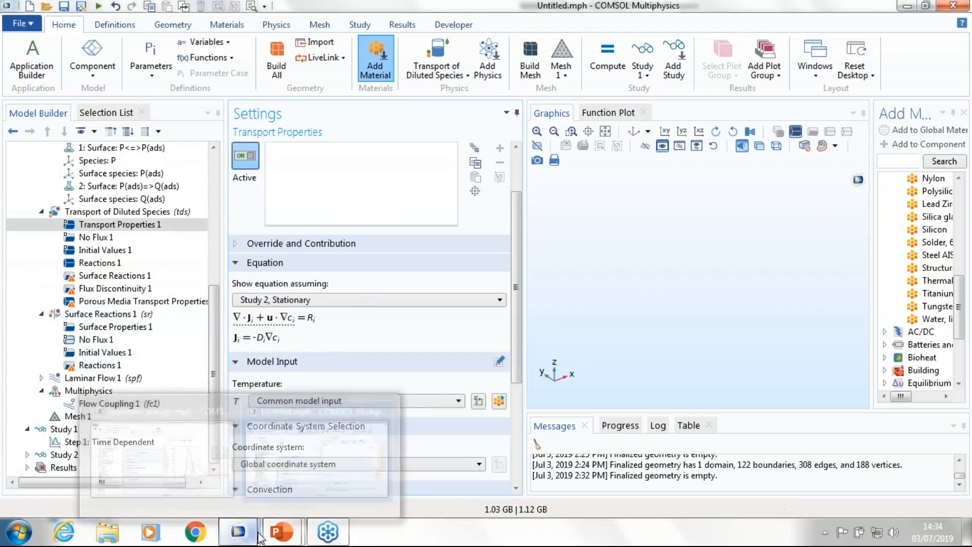
Step: Switch to the biosensor_design.mph model and plot the Mirror 3D 1 data set from the results
mouse_move(292, 532)
mouse_move(237, 532)
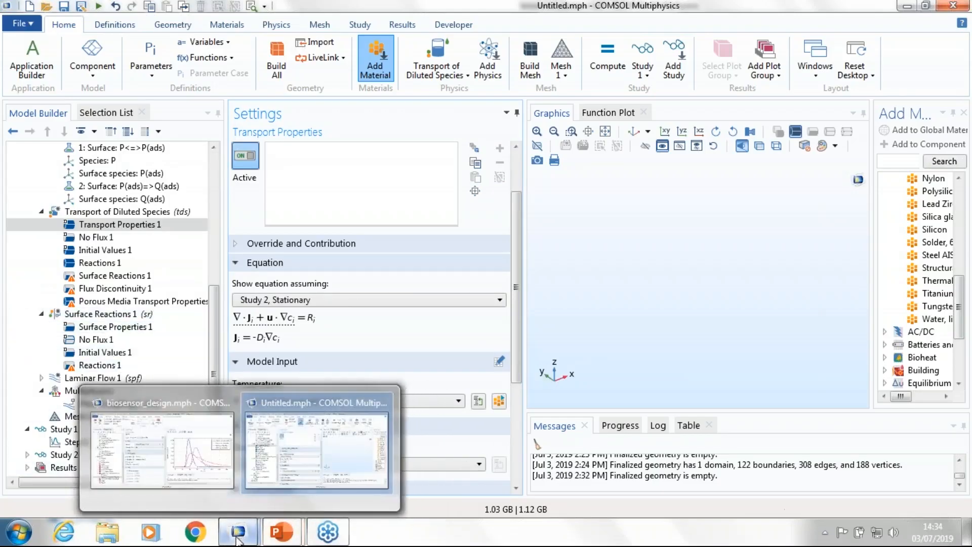
left_click(154, 441)
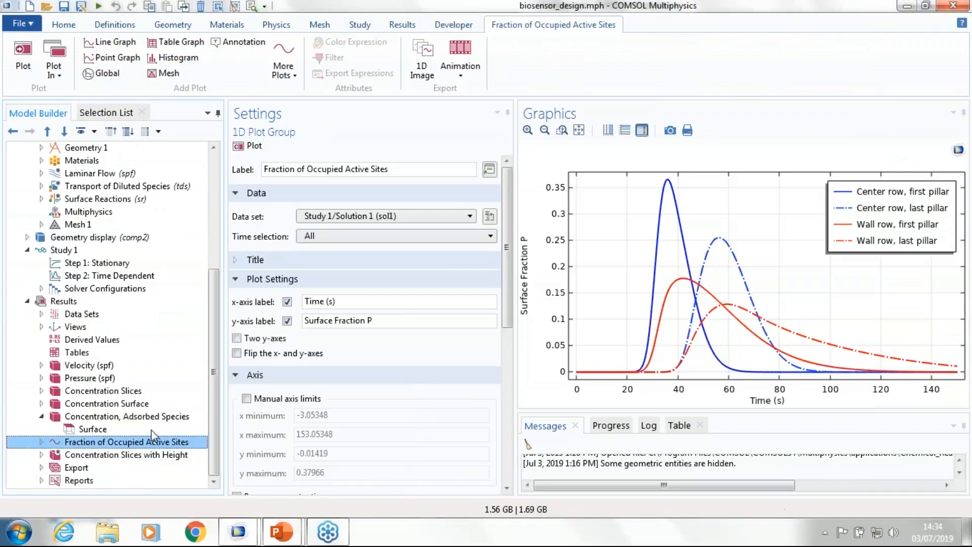
left_click(36, 312)
left_click(108, 366)
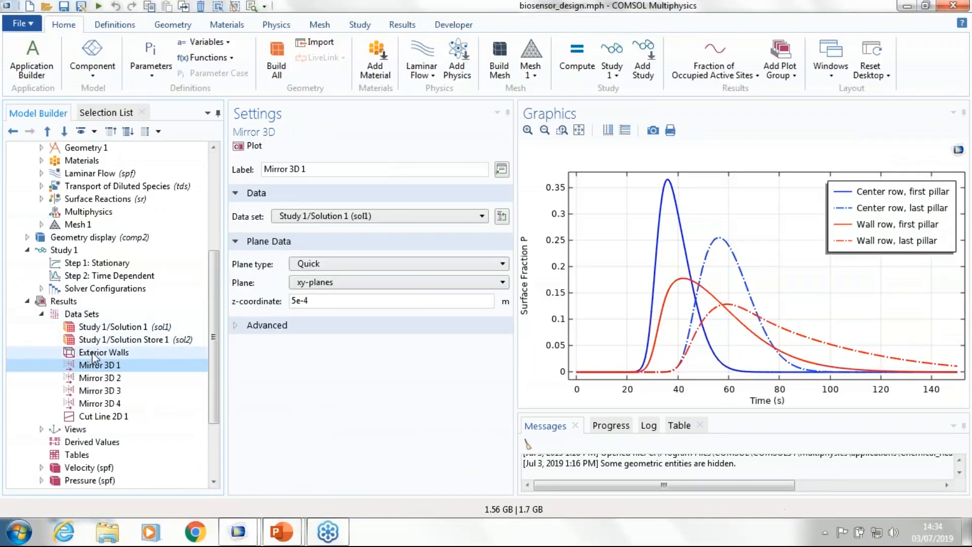
left_click(254, 146)
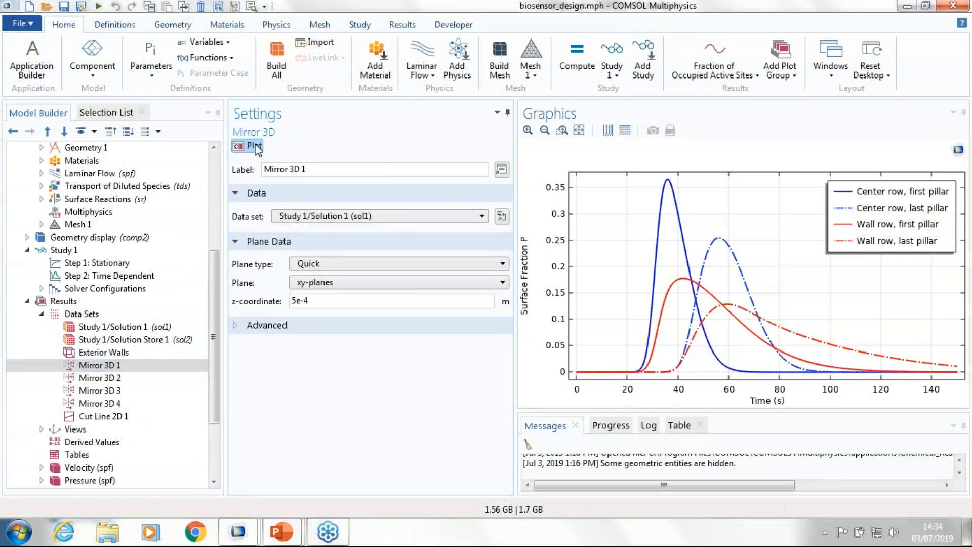
left_click_drag(766, 319, 747, 287)
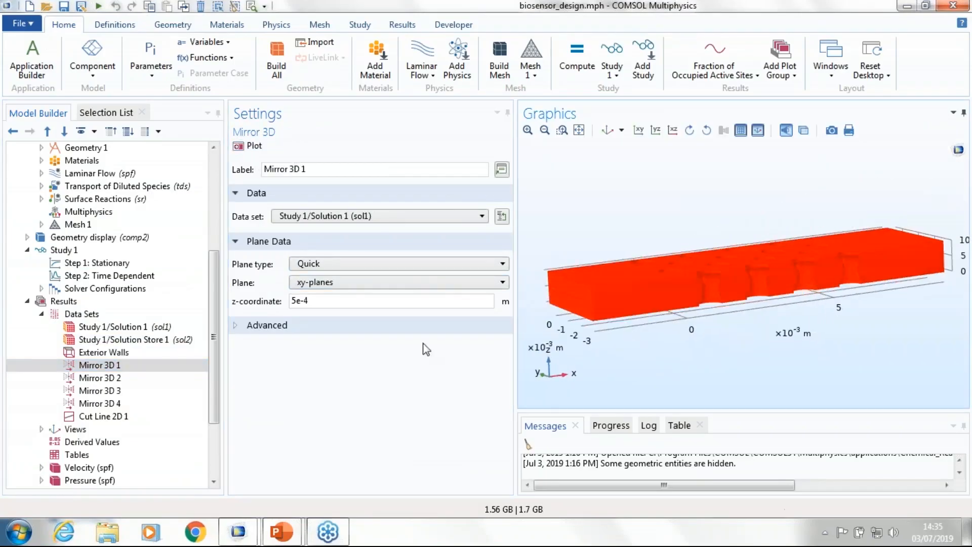
Step: Plot the Mirror 3D 2 and Mirror 3D 3 data sets and inspect the advanced settings of Mirror 3D 3
left_click(82, 378)
left_click(253, 147)
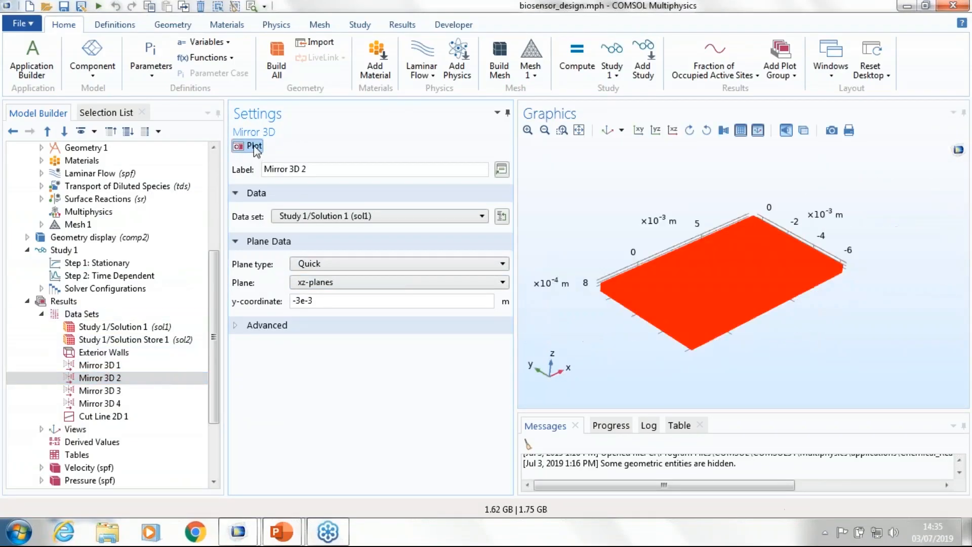
left_click(99, 391)
left_click(253, 146)
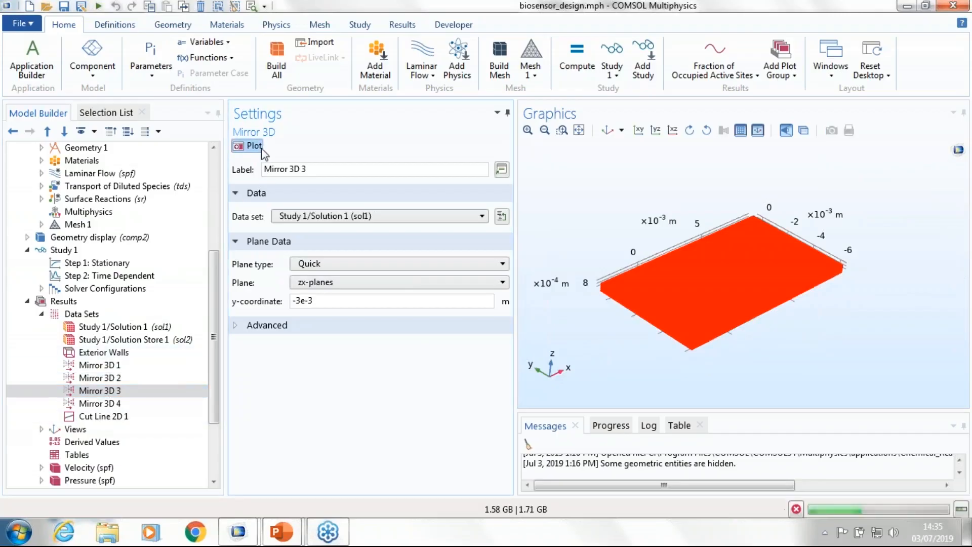
left_click_drag(672, 332, 677, 385)
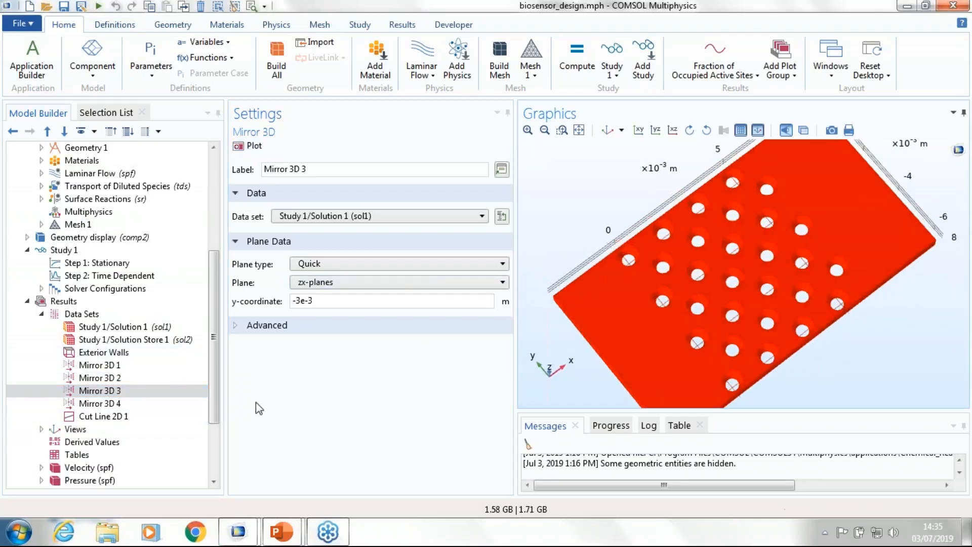
left_click(106, 390)
left_click(276, 326)
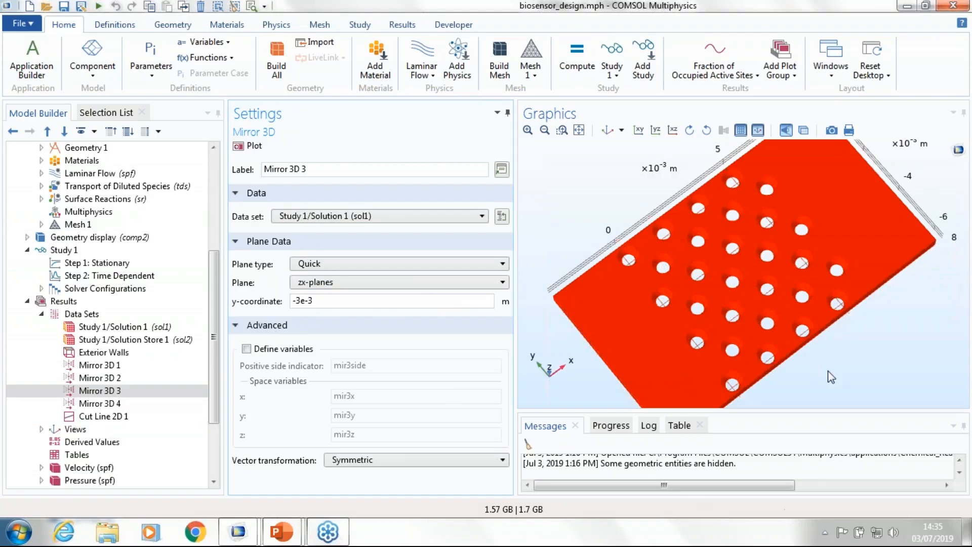
Step: Look up the additional 3D data set types, including Mirror 3D, and return to the Mirror 3D 1 settings
left_click(90, 315)
right_click(90, 318)
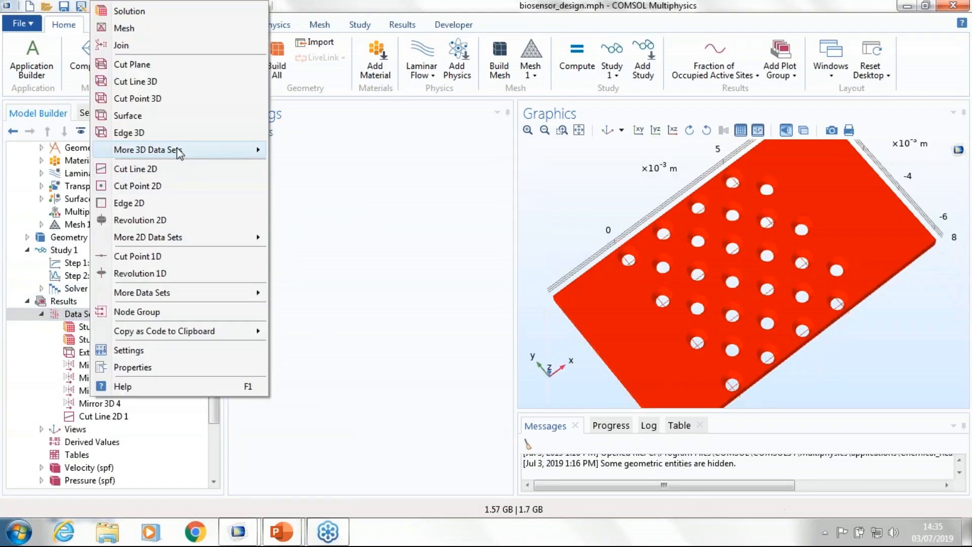
mouse_move(221, 152)
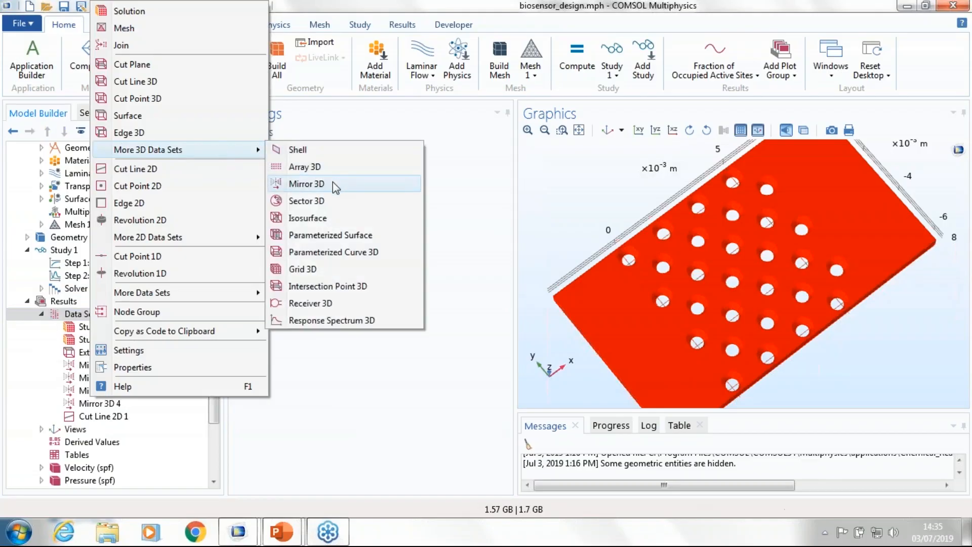
left_click(349, 389)
left_click(86, 366)
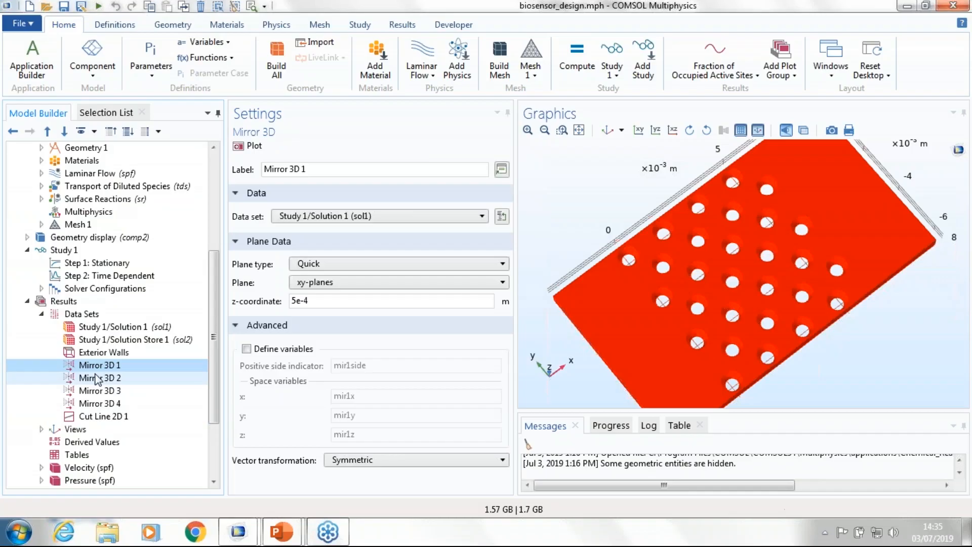
Step: Open the Geometry 1 sequence of Component 1 and examine the pillar geometry from the side
scroll(101, 374, "up", 5)
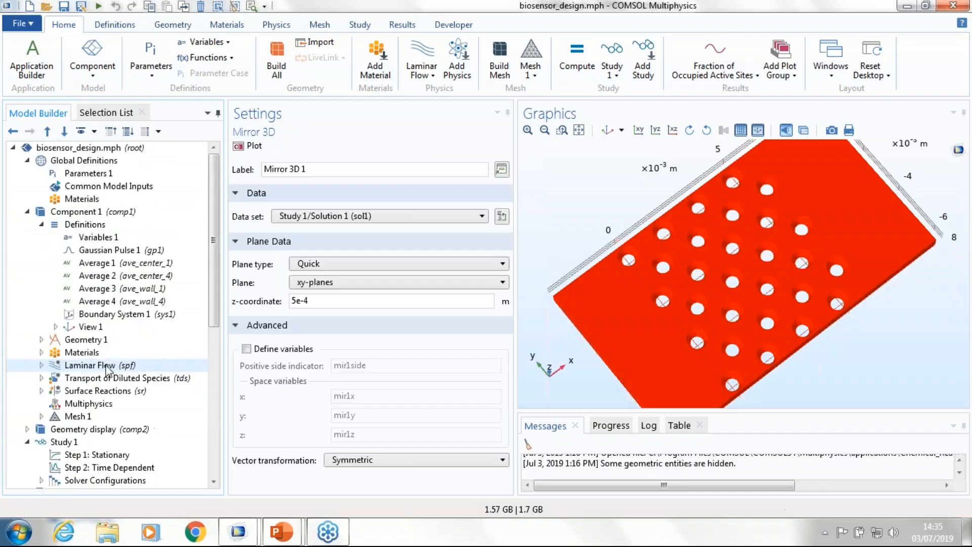
left_click(42, 344)
scroll(76, 303, "down", 3)
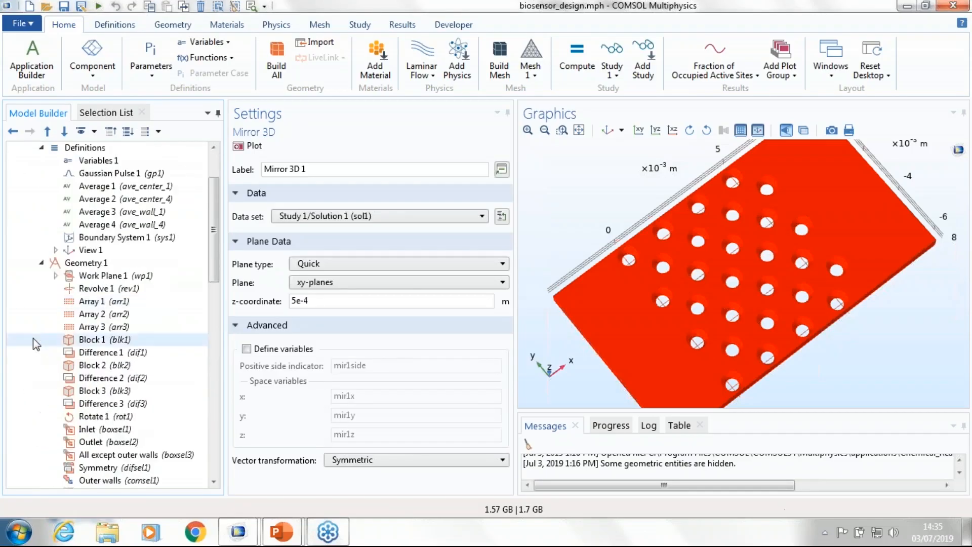
left_click(116, 227)
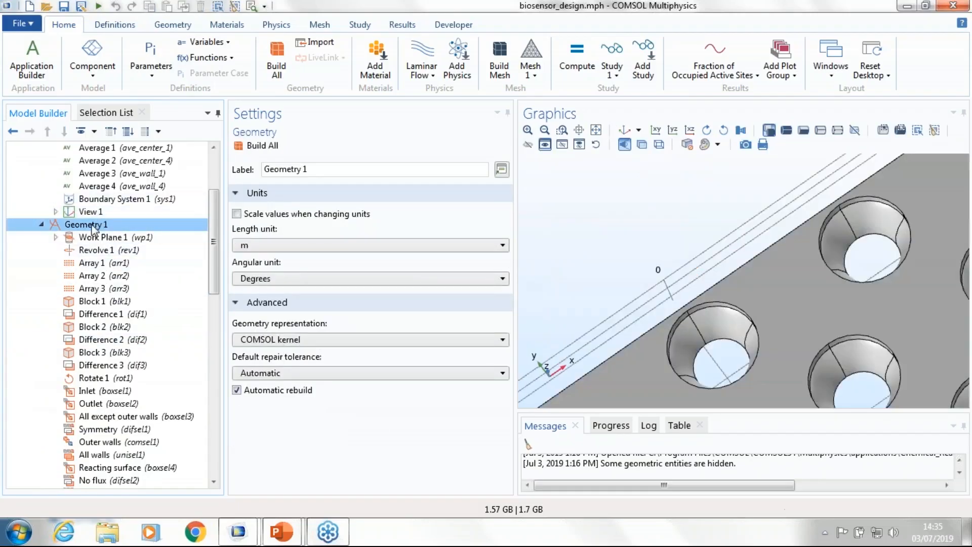
scroll(712, 249, "down", 5)
left_click_drag(714, 351, 540, 263)
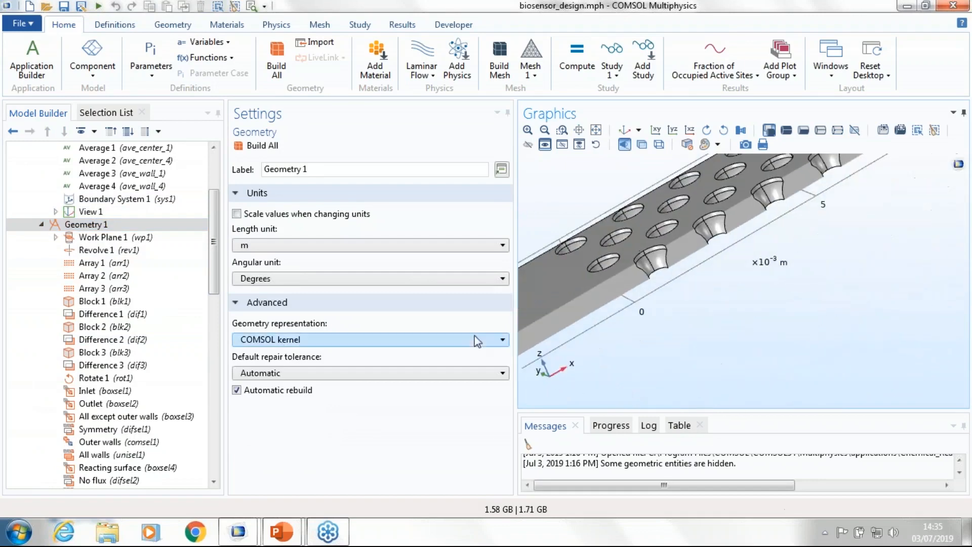
Step: Build the geometry sequence up to Block 1 and inspect it, continuing with Difference 1 to subtract the pillars
left_click(96, 302)
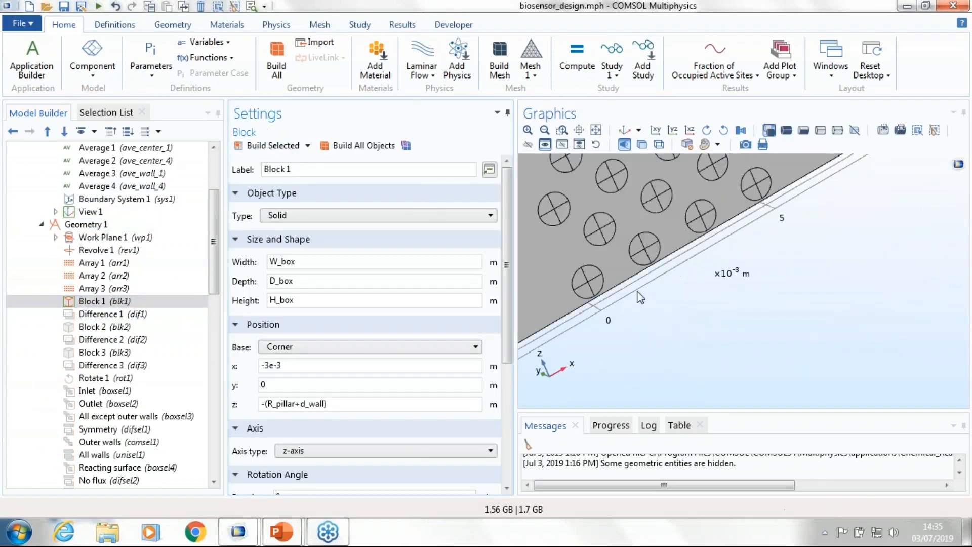
left_click_drag(638, 293, 644, 369)
scroll(636, 297, "down", 3)
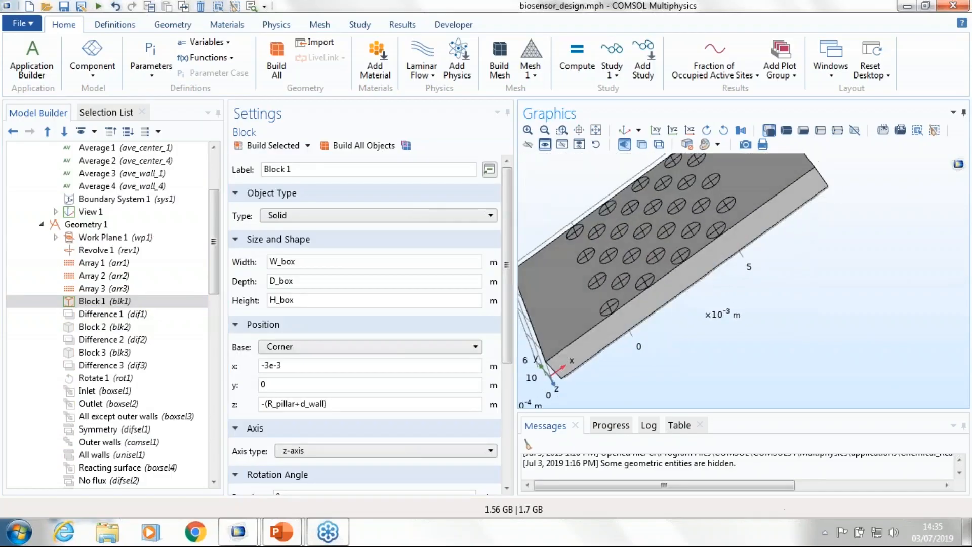
left_click(101, 314)
left_click(291, 147)
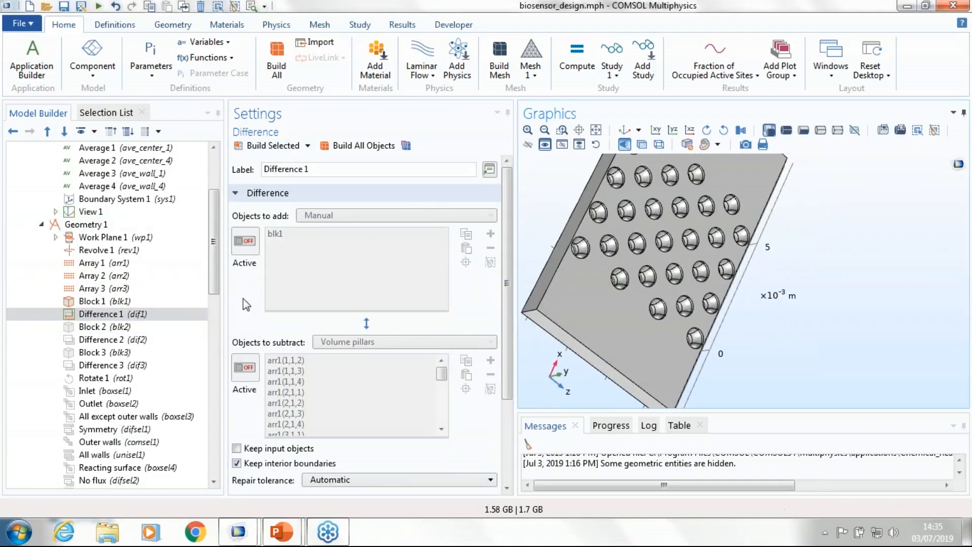
Step: Build Block 2 and subtract it from the pillar block with Difference 2, inspecting the cut geometry
left_click(109, 327)
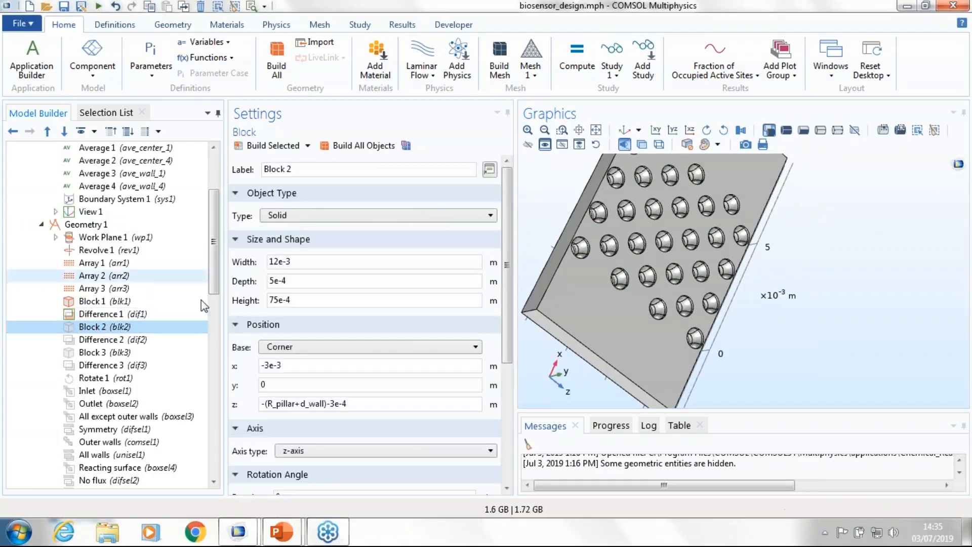
left_click(274, 147)
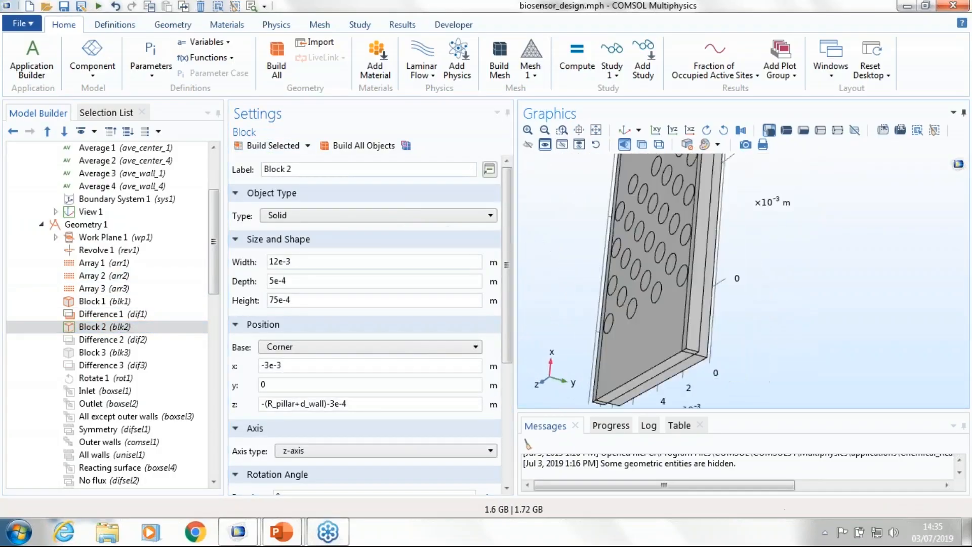
left_click(112, 339)
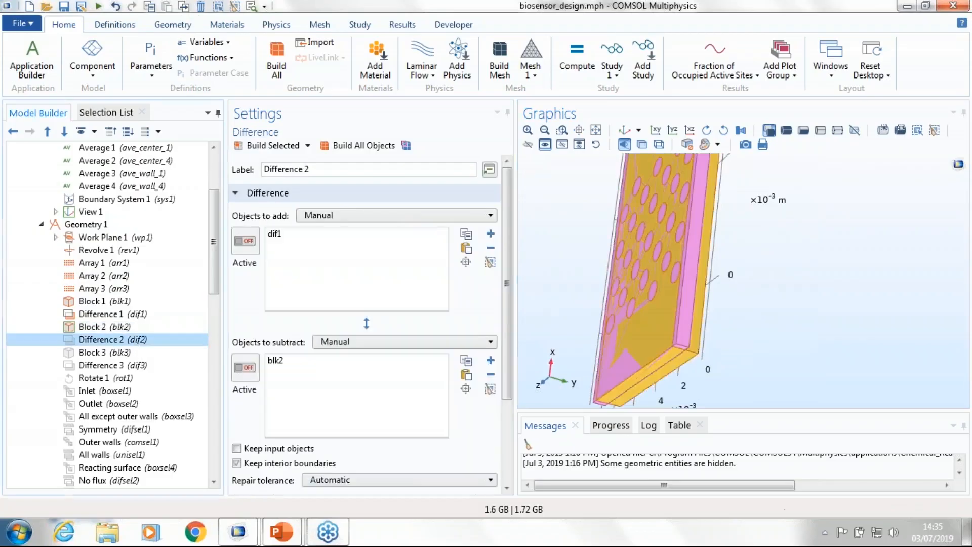
left_click(276, 145)
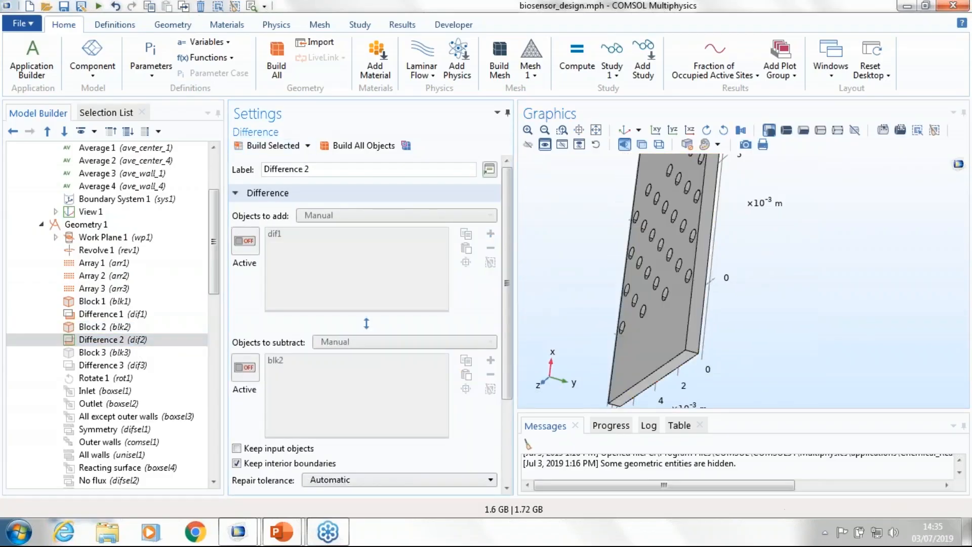
left_click_drag(784, 299, 740, 305)
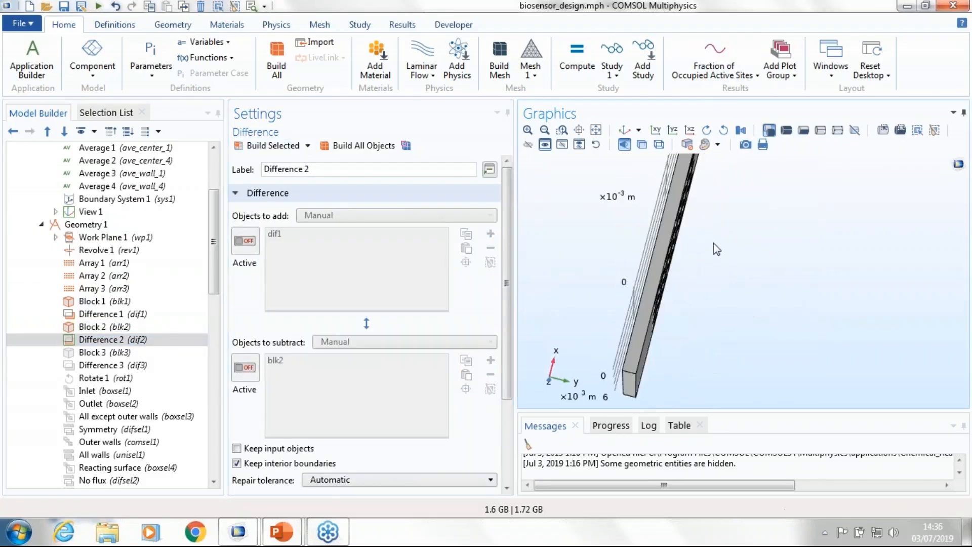
left_click_drag(712, 243, 677, 339)
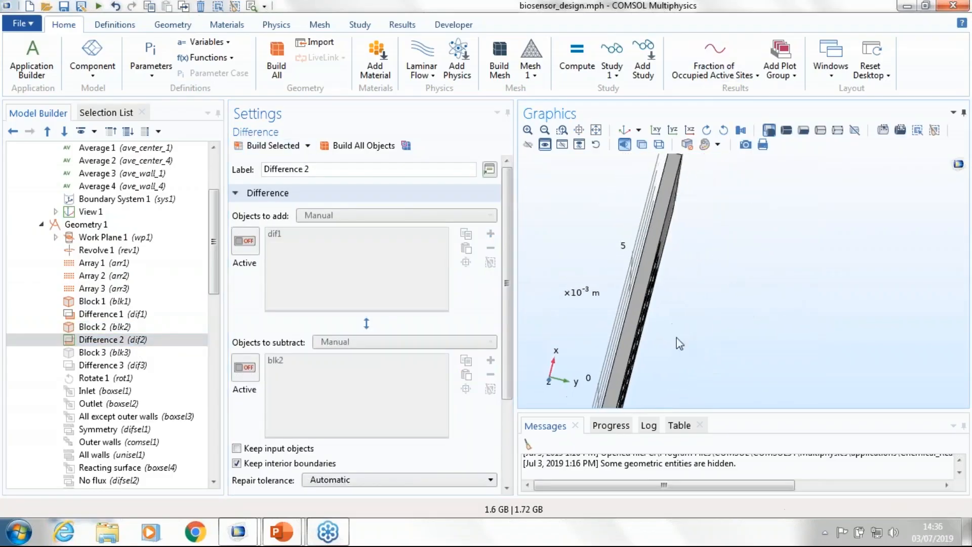
Step: Show the available geometry operations and examine the Difference 2 result from several angles
left_click(119, 344)
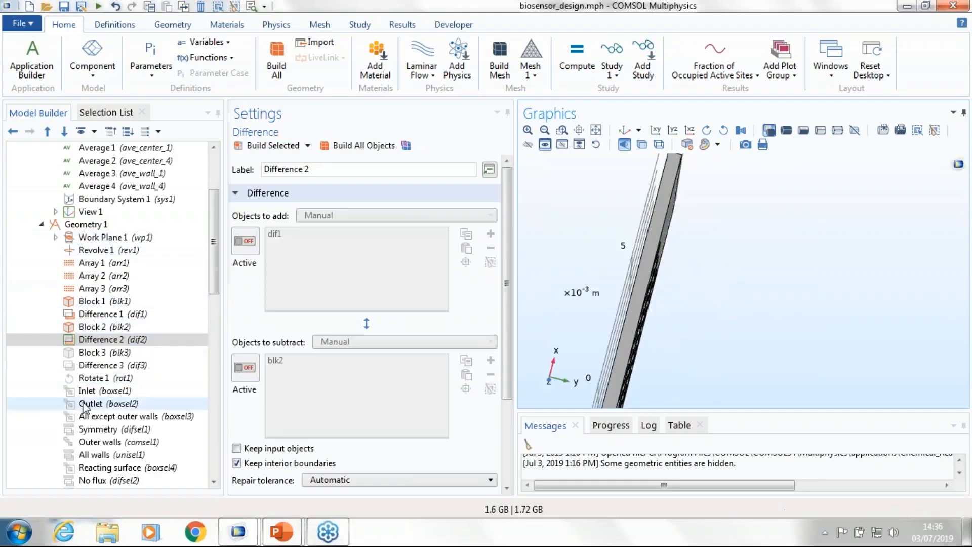
left_click(173, 24)
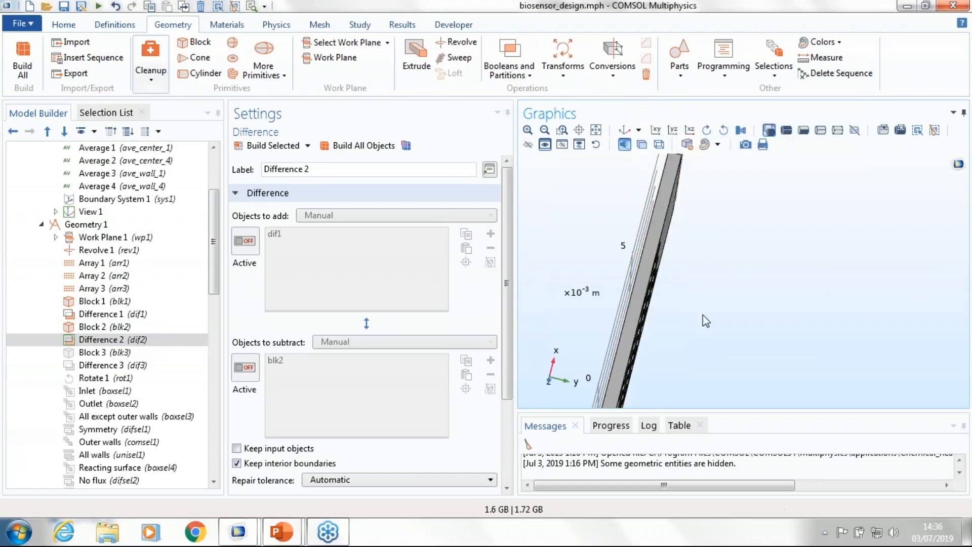
left_click_drag(703, 318, 728, 295)
left_click_drag(694, 349, 624, 273)
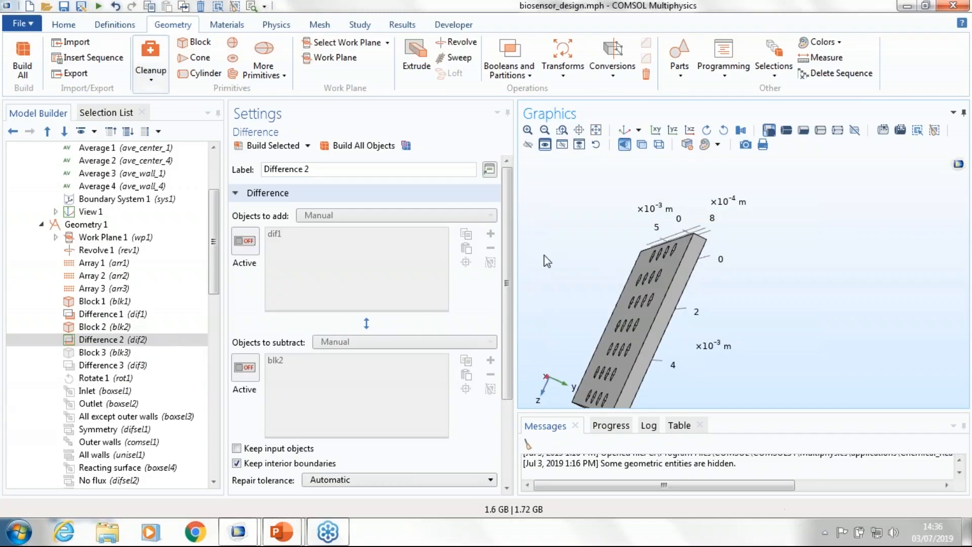
Step: Set the Laminar Flow turbulence model type to RANS and review the available turbulence models, keeping k-ε
scroll(212, 254, "down", 13)
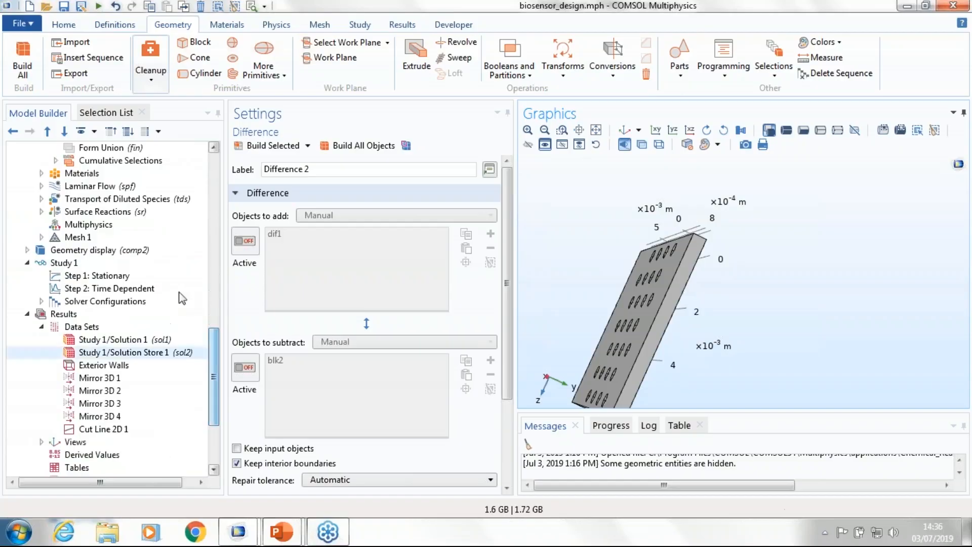
left_click(126, 187)
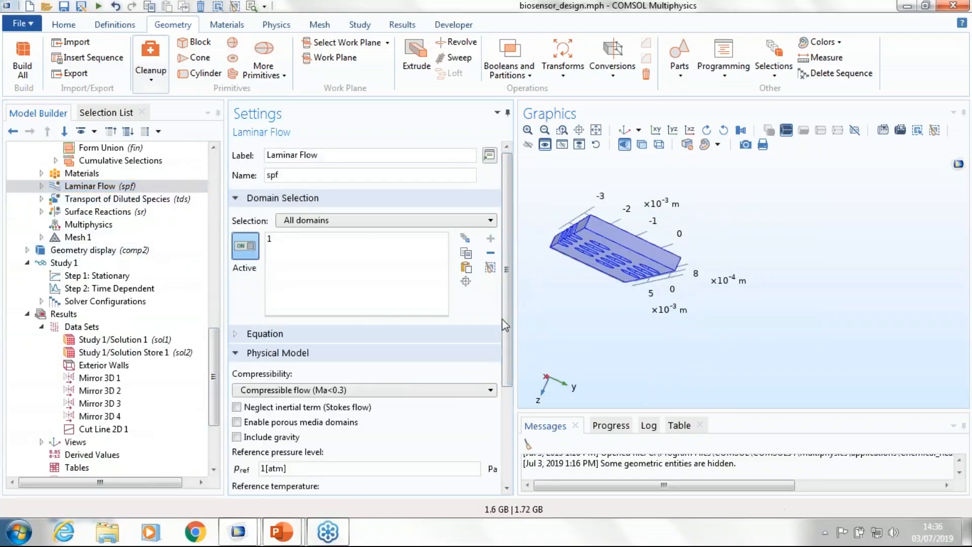
scroll(502, 318, "down", 3)
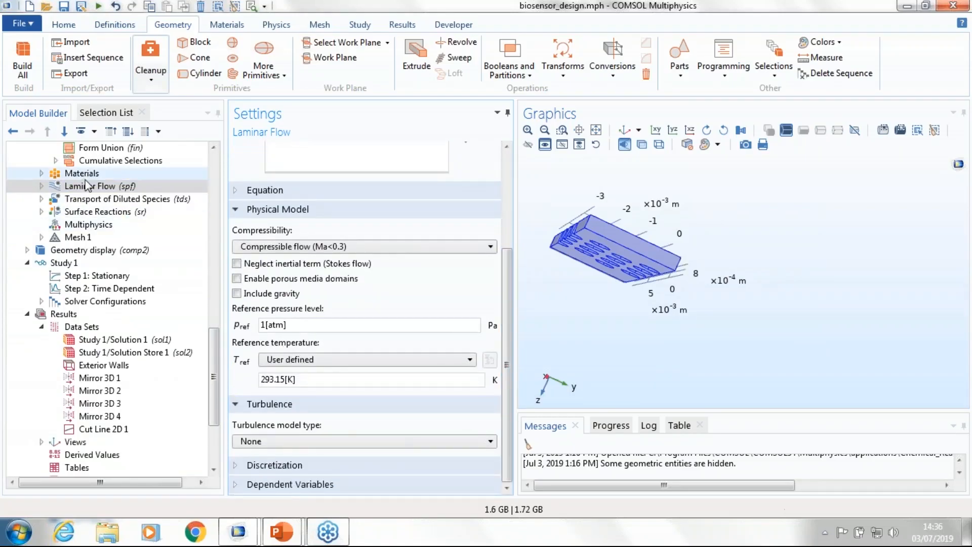
left_click(268, 441)
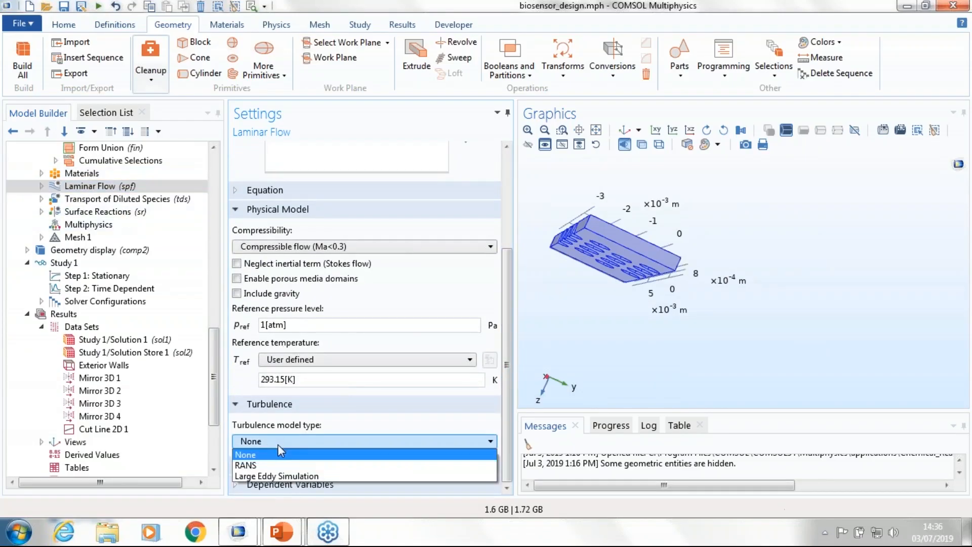
left_click(257, 472)
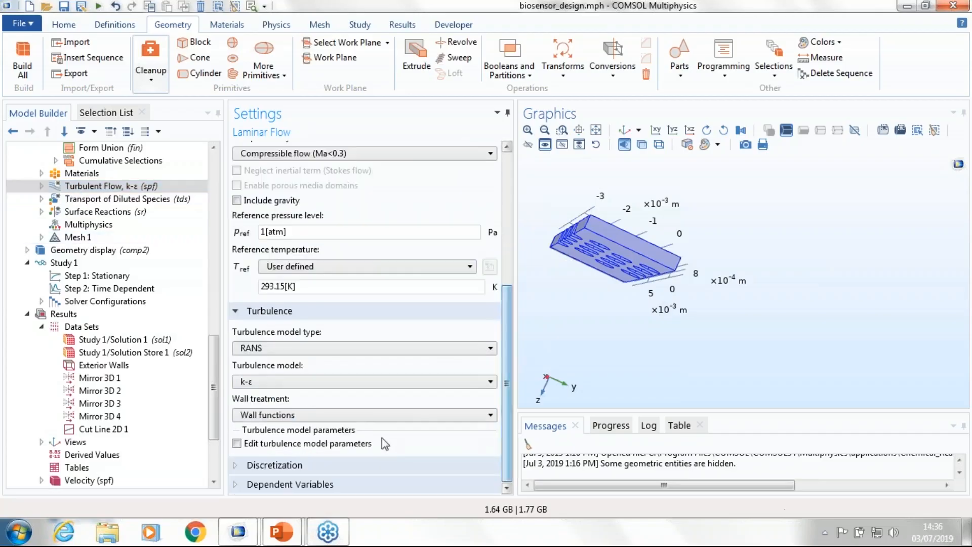
left_click(363, 384)
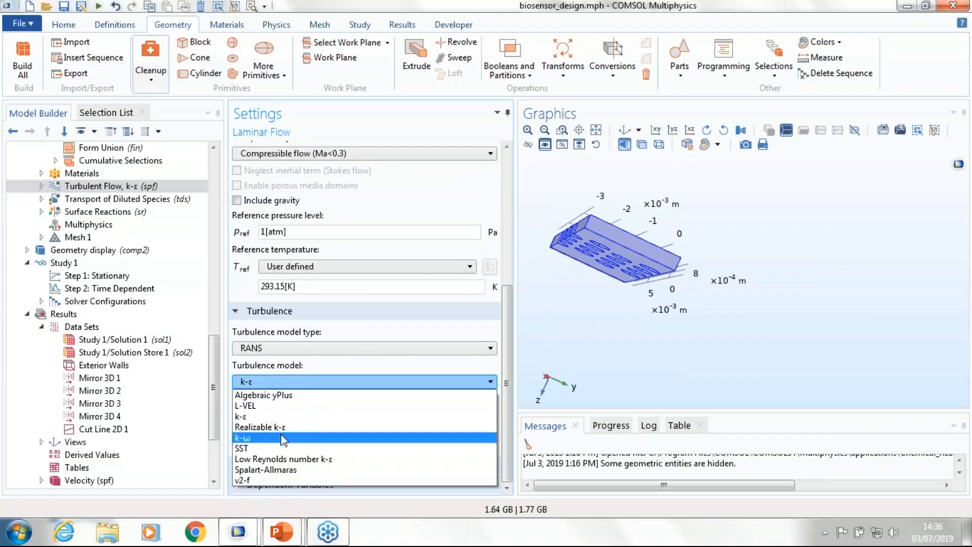
left_click(307, 383)
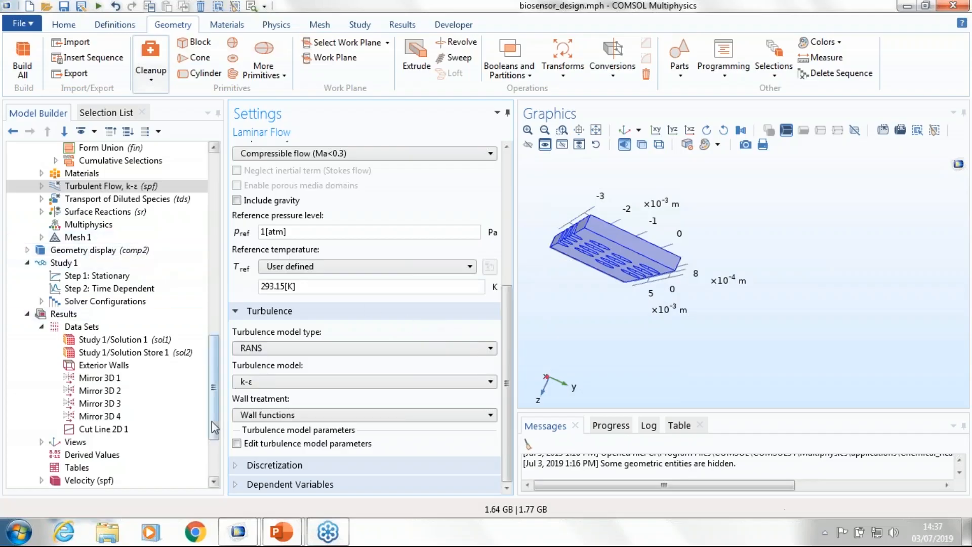
Step: Add the Transport of Concentrated Species physics interface from Chemical Species Transport to the component
left_click_drag(211, 421, 208, 375)
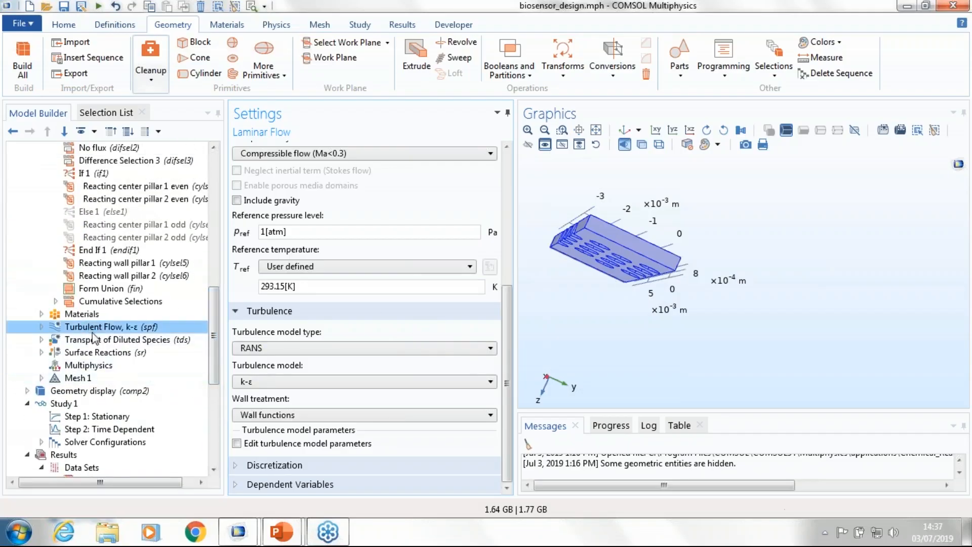
scroll(127, 188, "up", 4)
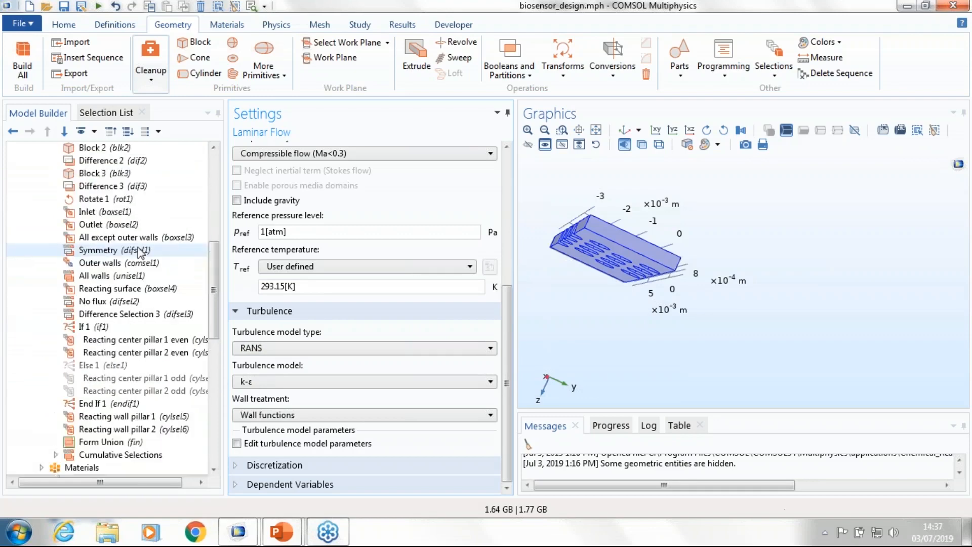
left_click(276, 24)
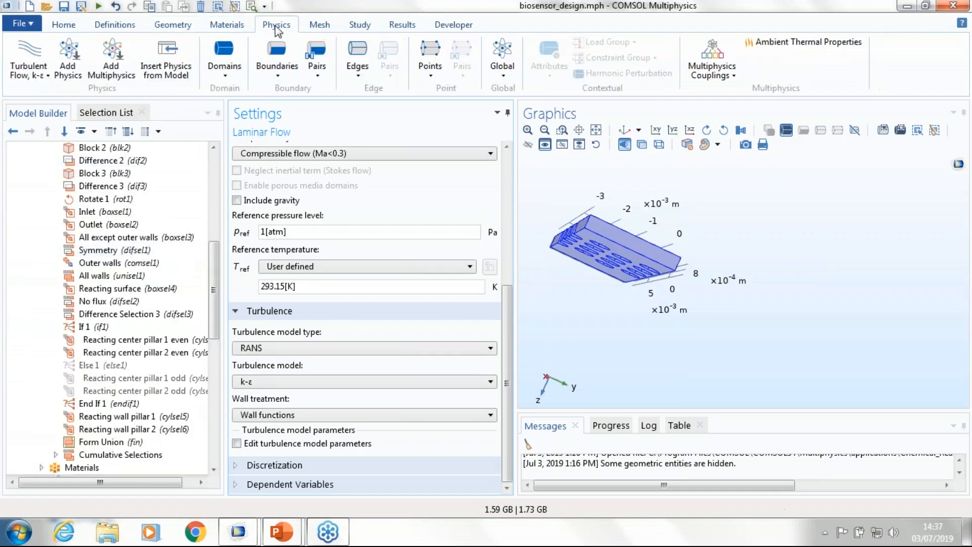
left_click(71, 60)
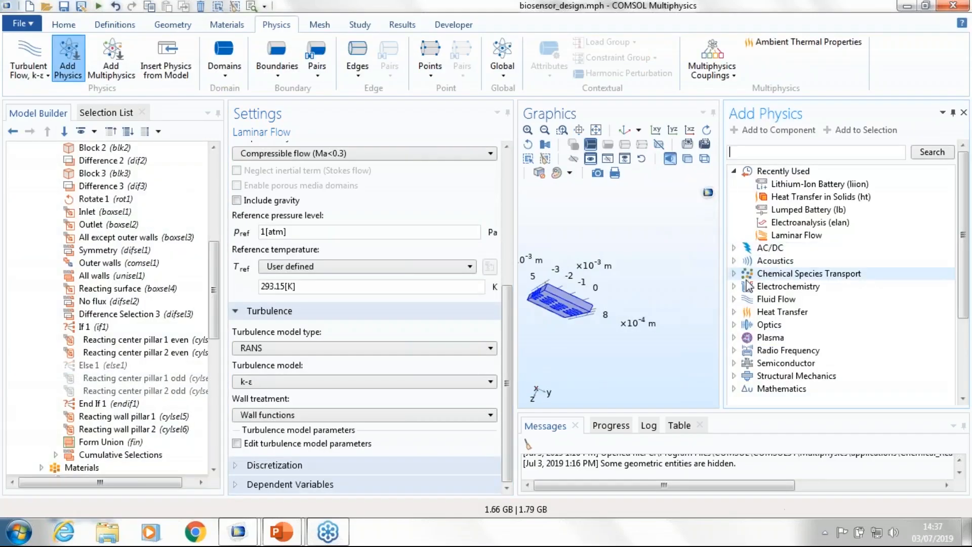
left_click(733, 273)
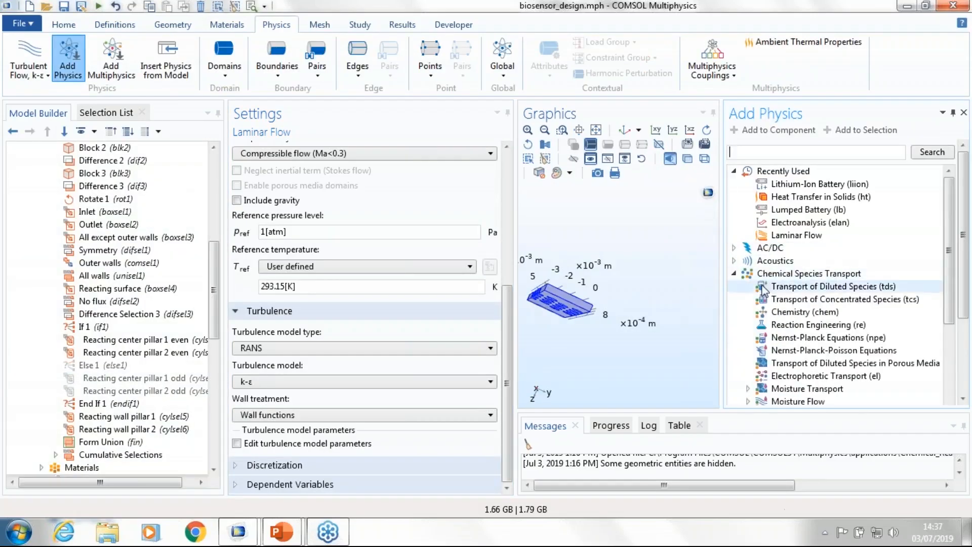
left_click(805, 225)
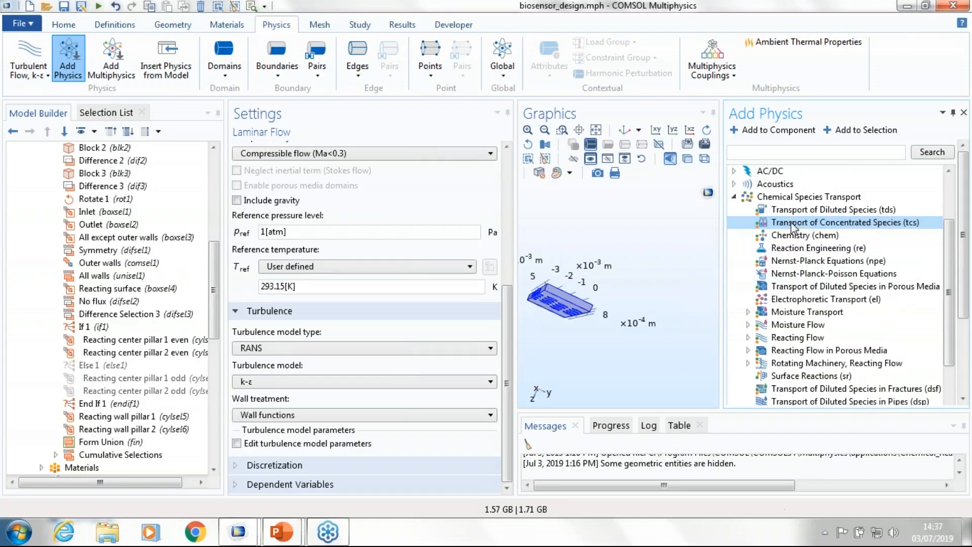
double_click(805, 226)
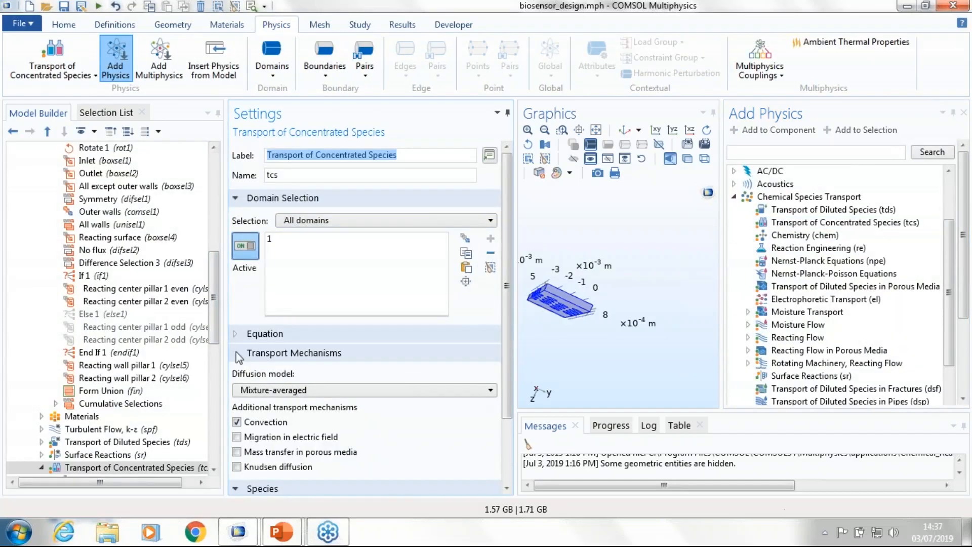
Step: Show the Transport of Concentrated Species equations and compare diffusion models by choosing Maxwell-Stefan, followed by Fick's law
left_click(258, 333)
scroll(324, 377, "down", 2)
scroll(324, 378, "down", 1)
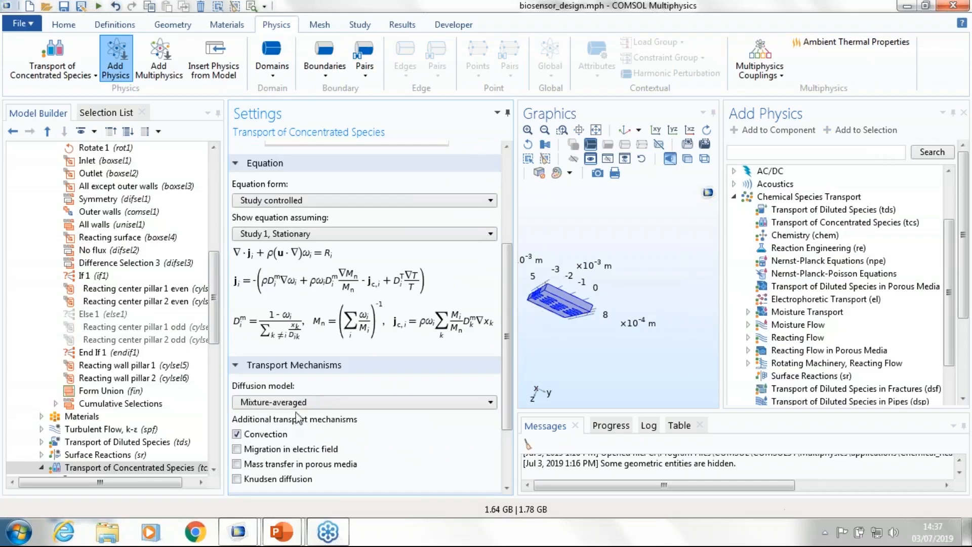
left_click(303, 399)
left_click(298, 417)
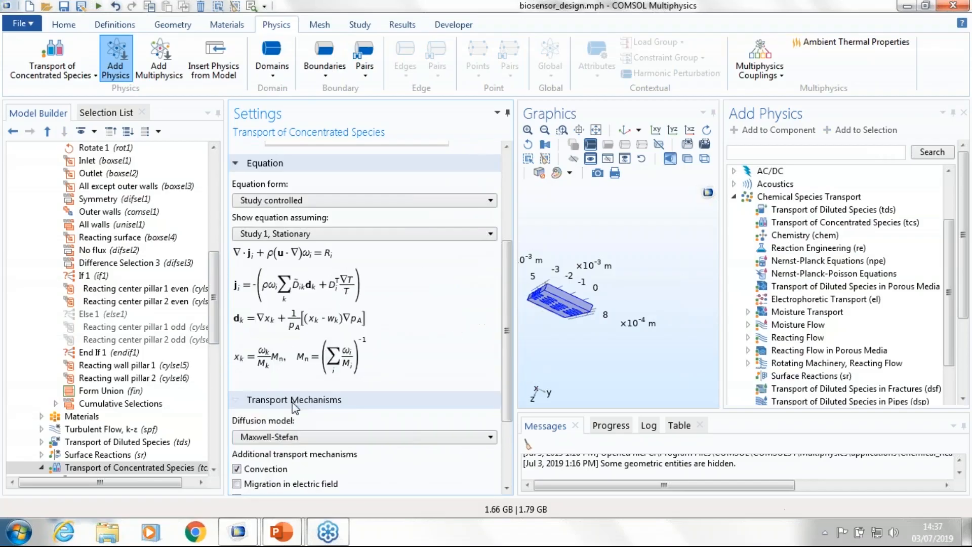
left_click(287, 437)
left_click(262, 472)
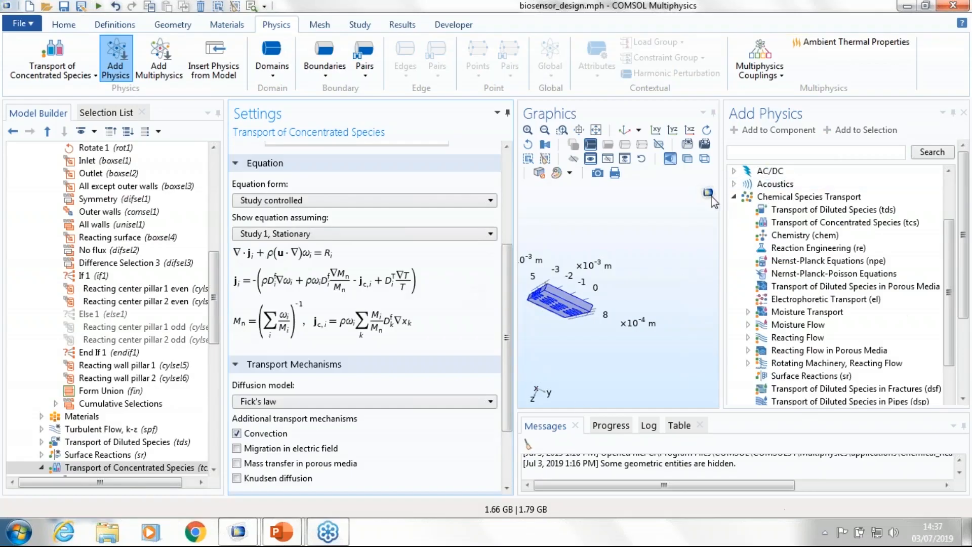
Step: Collapse the Chemical Species Transport branch and look through the Mathematics interfaces available to add as physics
left_click(732, 198)
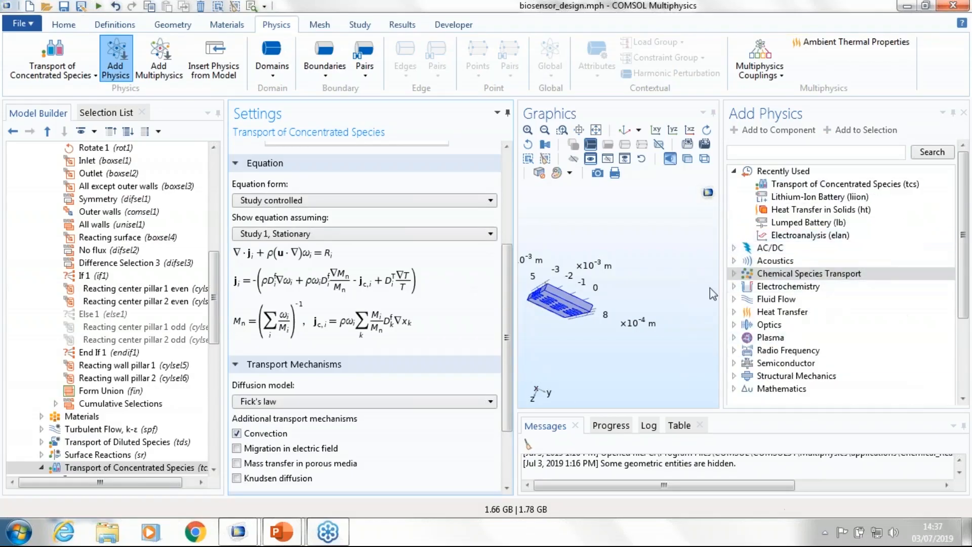
left_click(733, 388)
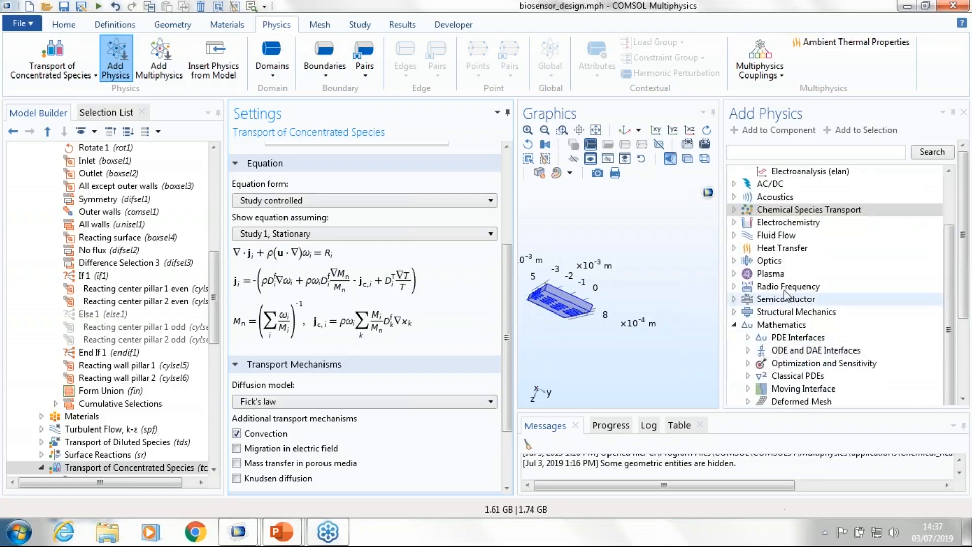
left_click(733, 324)
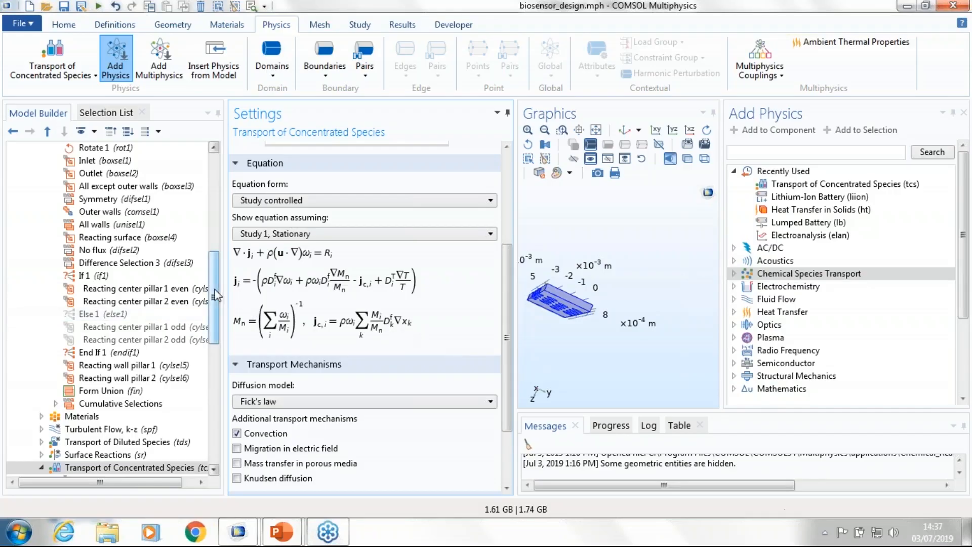
Step: Add a Parametric Sweep to Study 1 with rows for the parameters k_ads, k_des and D
left_click_drag(214, 289, 206, 357)
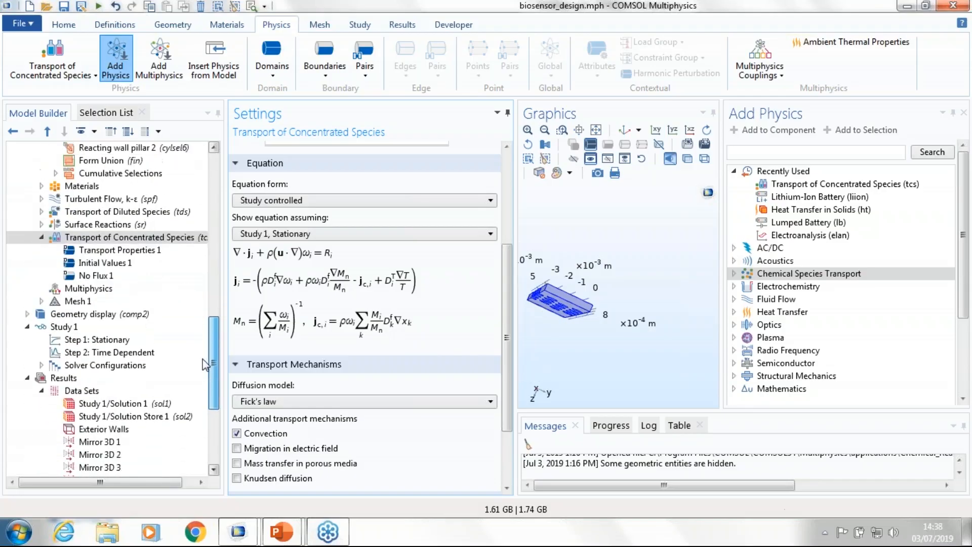
left_click(82, 329)
right_click(82, 330)
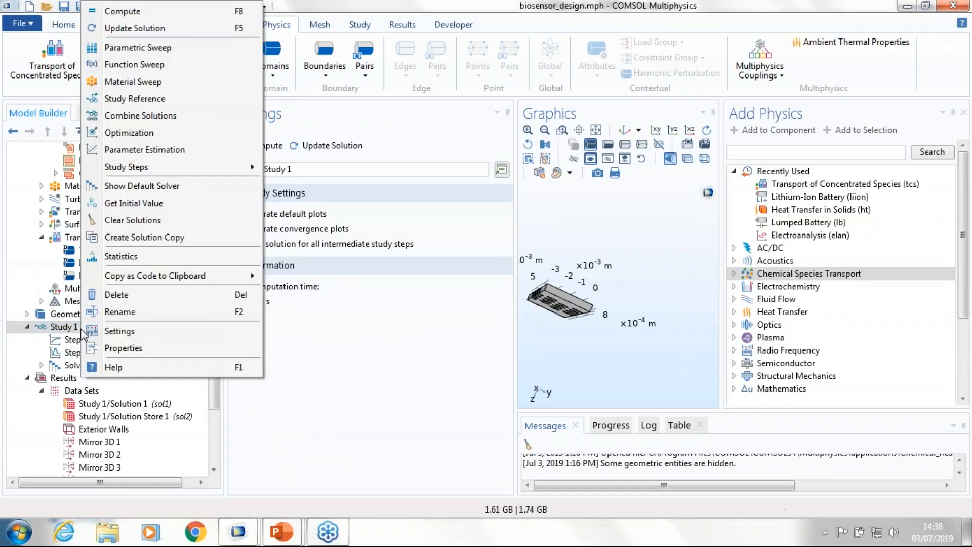
left_click(148, 49)
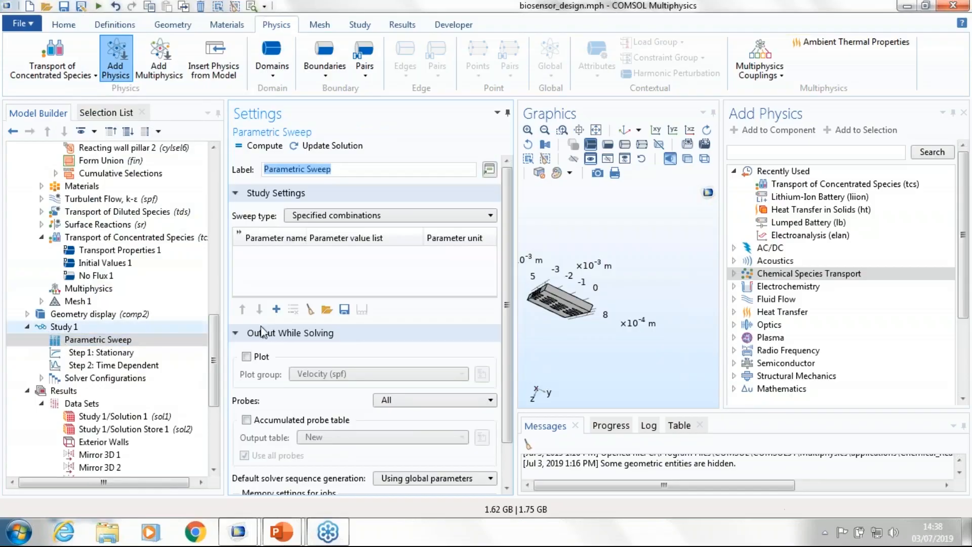
left_click(276, 309)
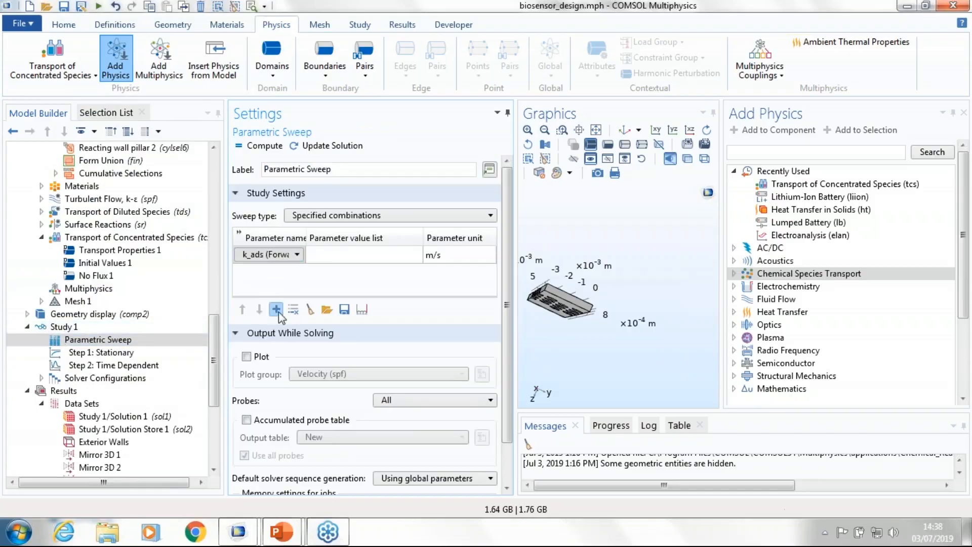
left_click(275, 310)
left_click(276, 309)
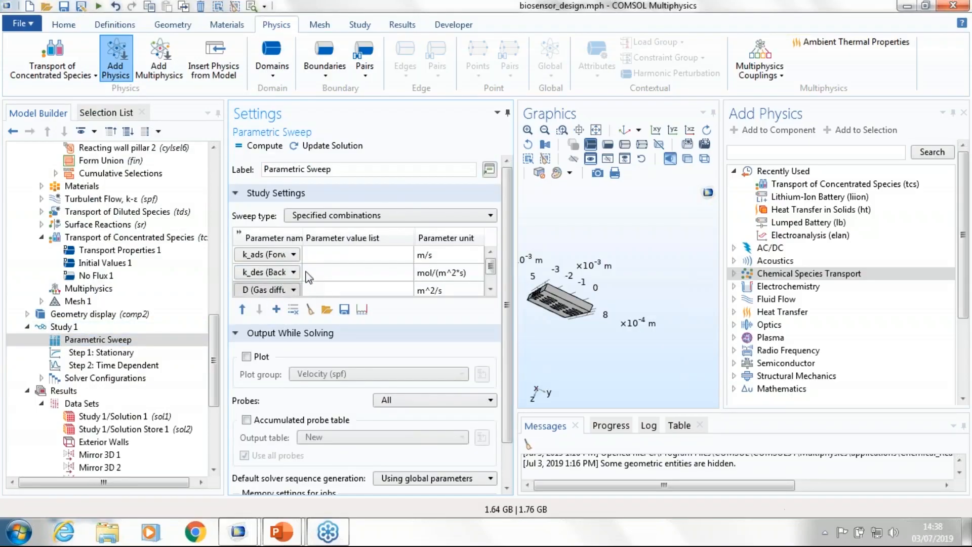
Step: Review the model parameters offered for the first row of the Parametric Sweep
scroll(308, 276, "down", 1)
left_click(283, 220)
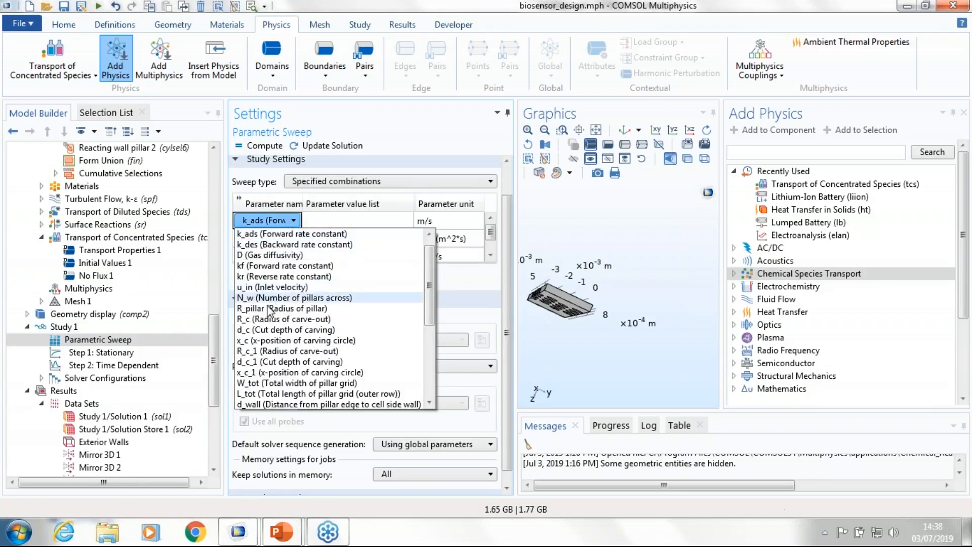
scroll(271, 310, "down", 2)
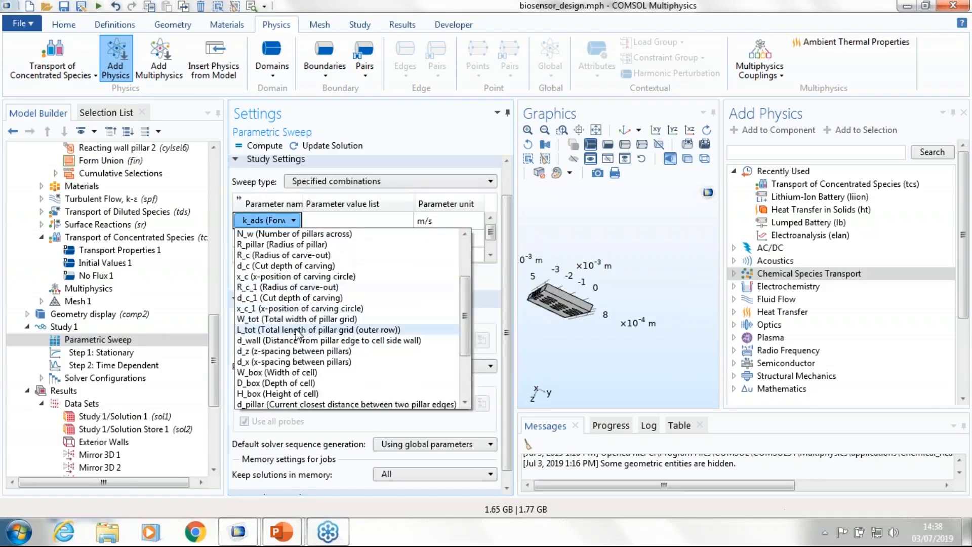
scroll(289, 304, "up", 3)
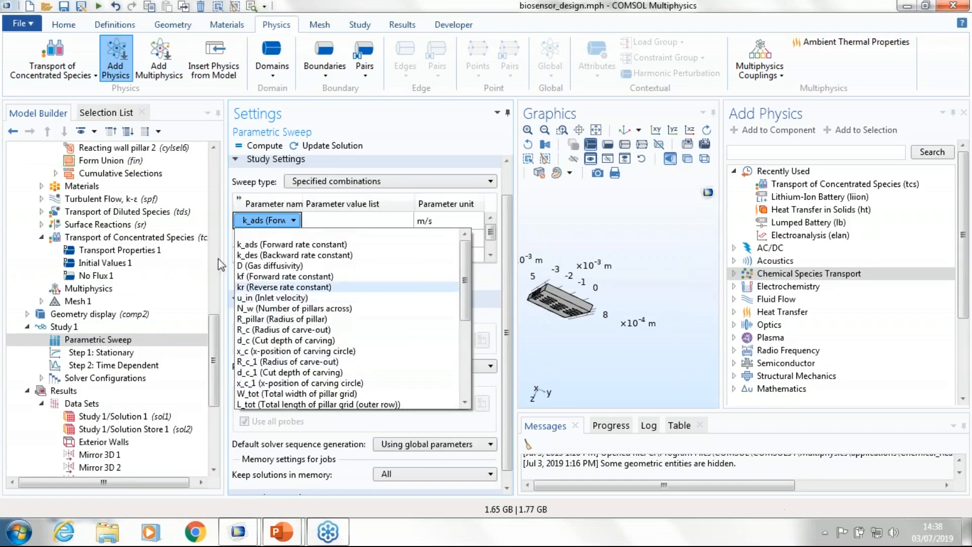
Step: Run the biosensor_design application from the Application Libraries, discarding the changes to the open model
left_click(23, 23)
left_click(23, 24)
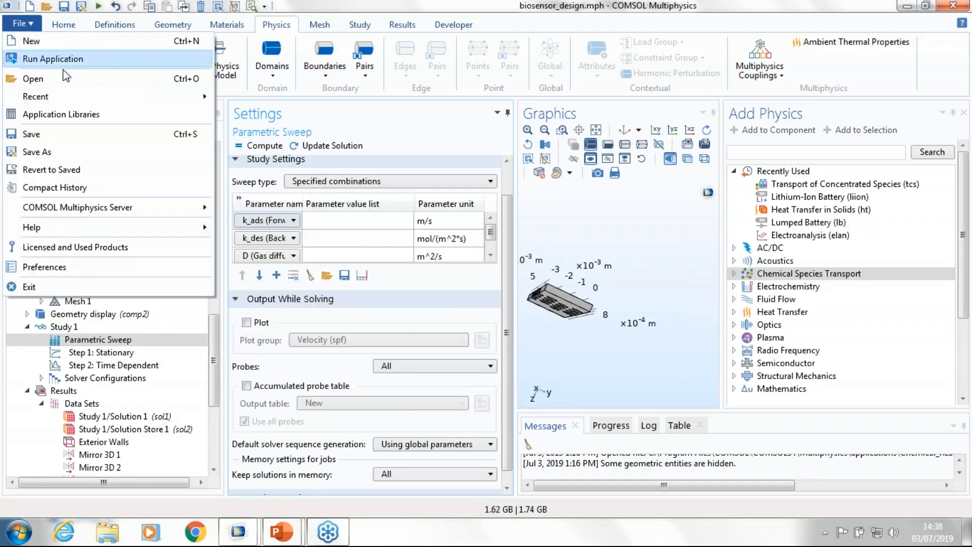
left_click(119, 113)
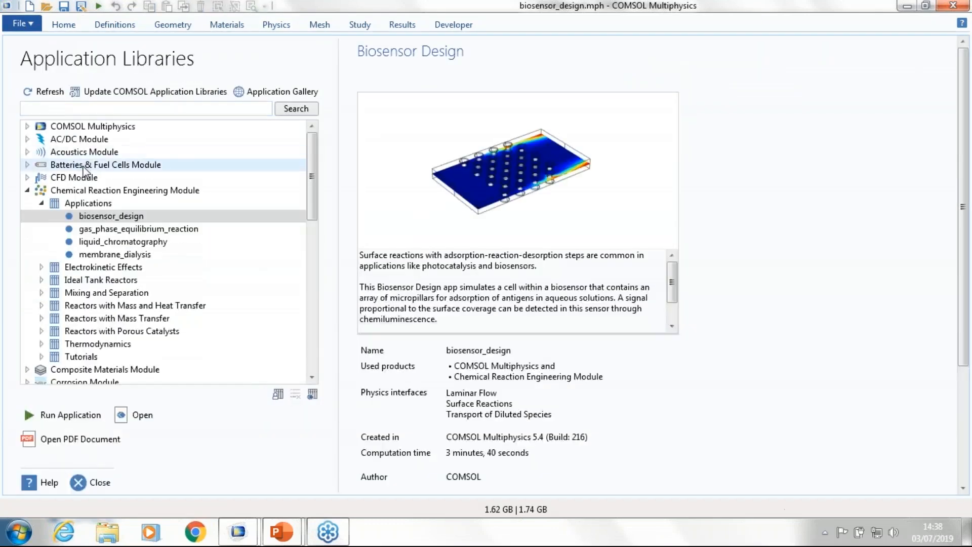
left_click(73, 416)
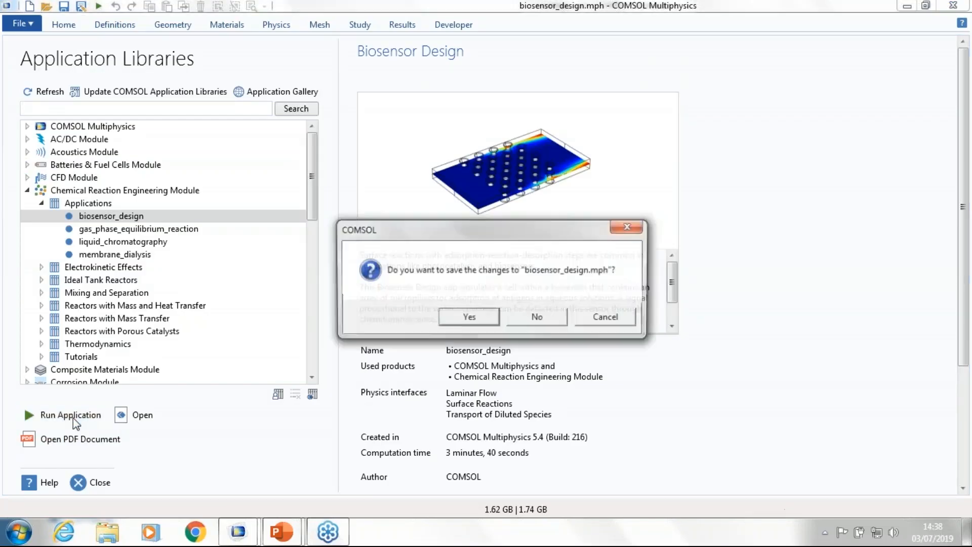
left_click(536, 318)
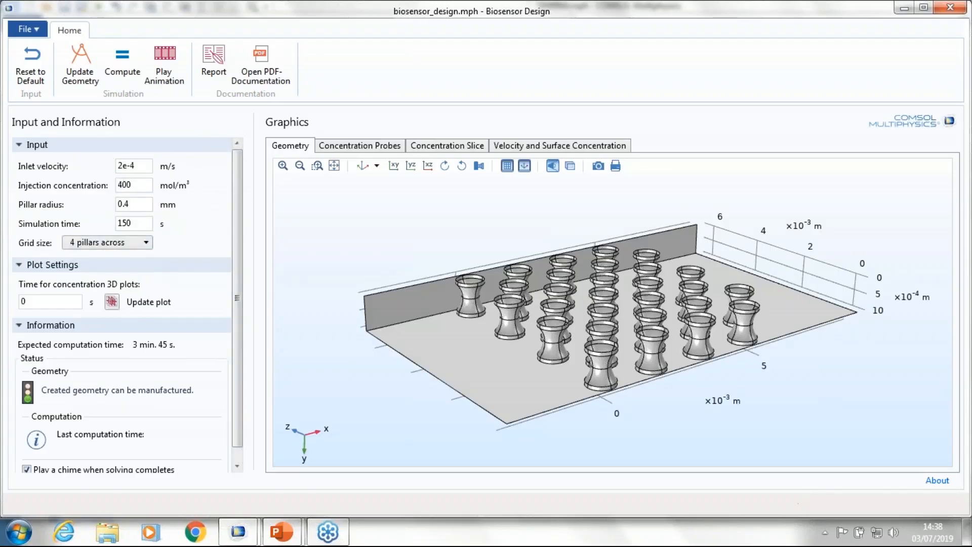
Step: Update the app's geometry with a grid size of 2 pillars across, and return the grid size to 4 pillars across
left_click(134, 243)
left_click(131, 257)
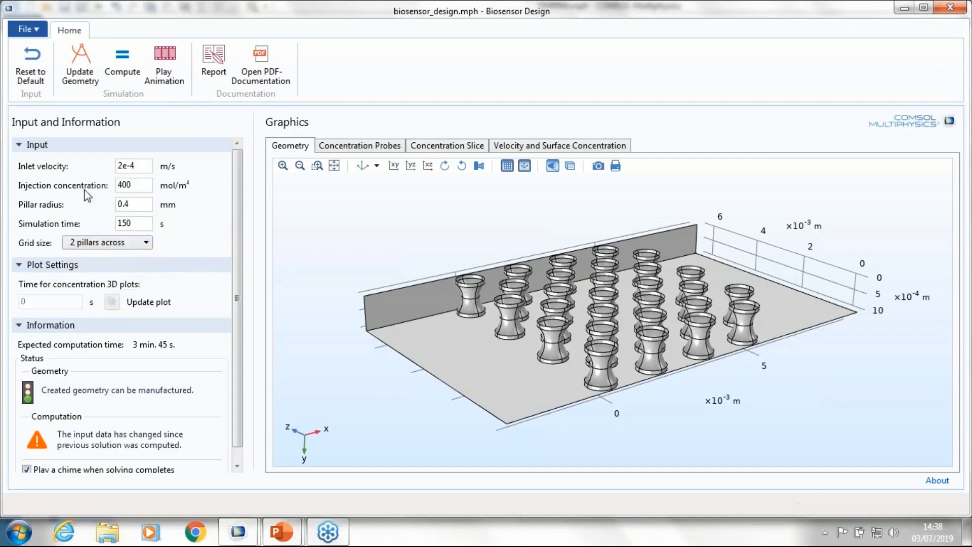
left_click(98, 242)
left_click(81, 278)
left_click(89, 238)
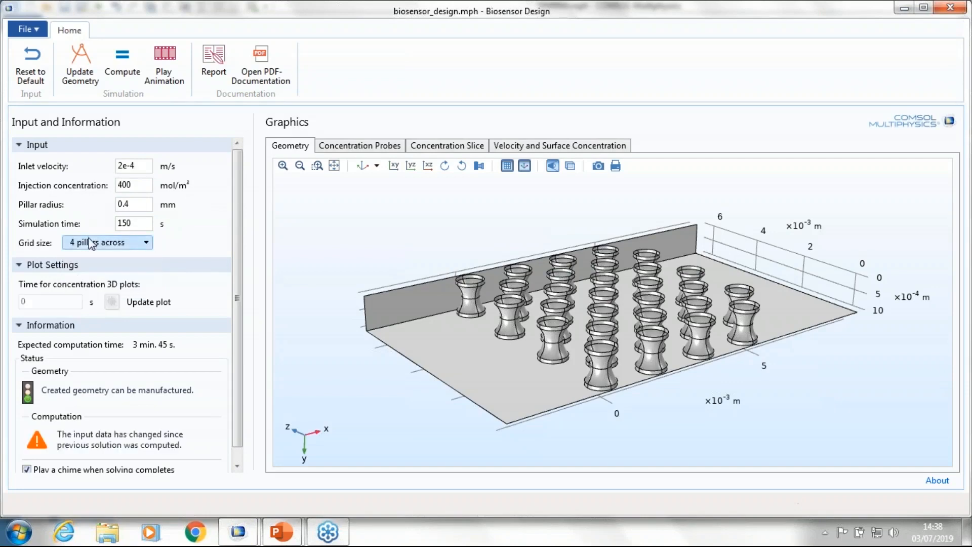
left_click(77, 256)
left_click(85, 75)
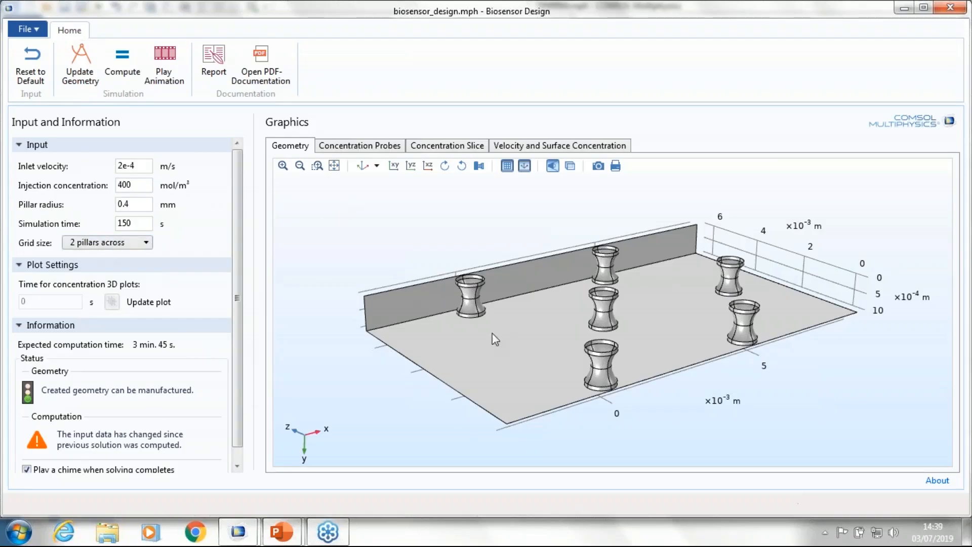
left_click(145, 242)
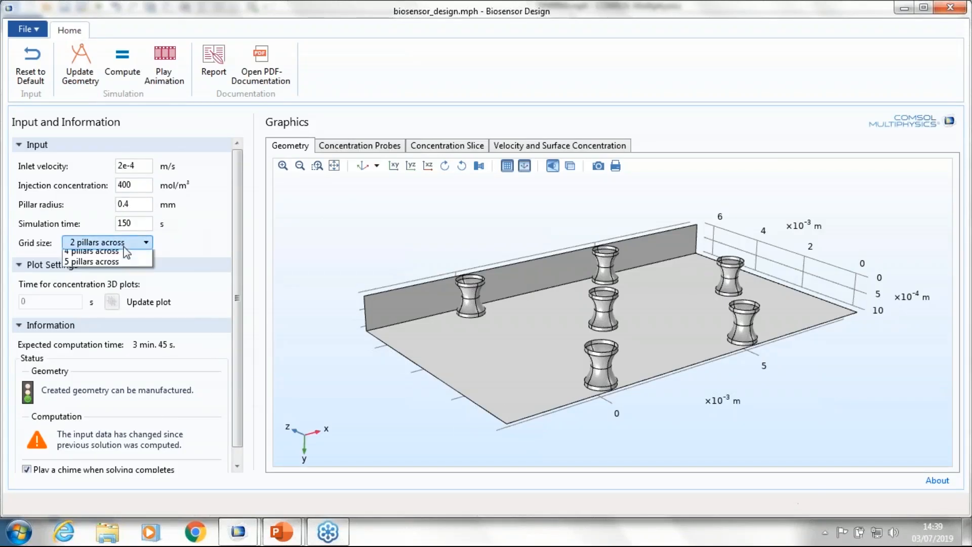
left_click(91, 277)
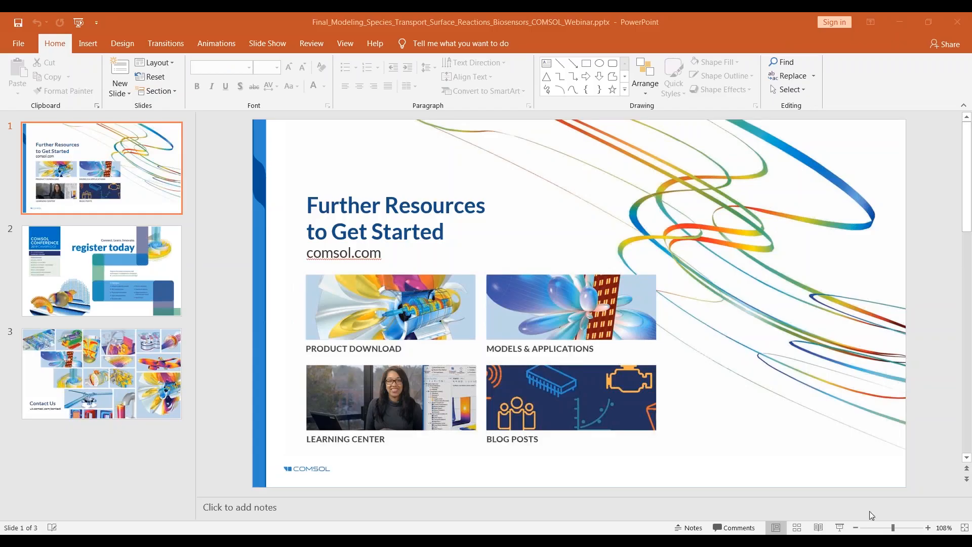
Step: Switch to the webinar presentation in PowerPoint and start the slide show from the Further Resources slide
left_click(841, 527)
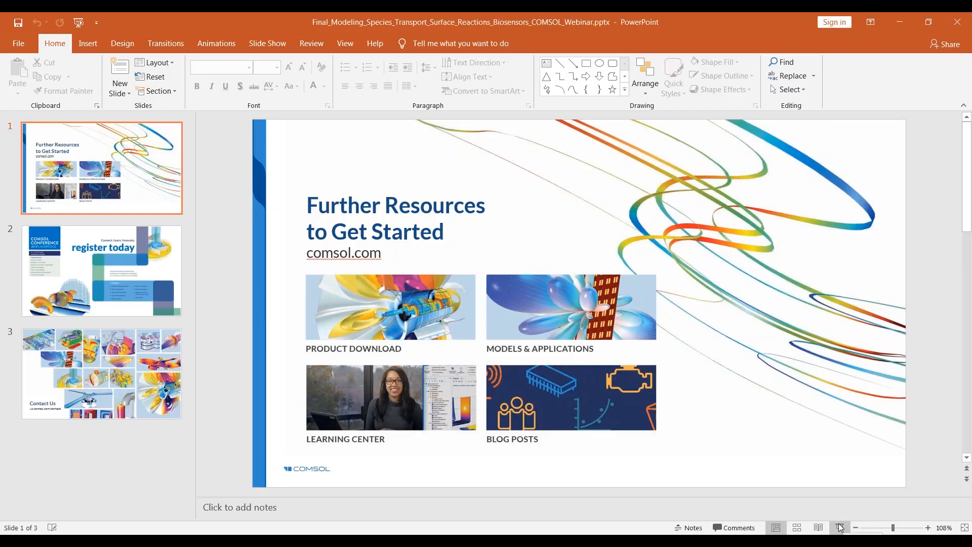